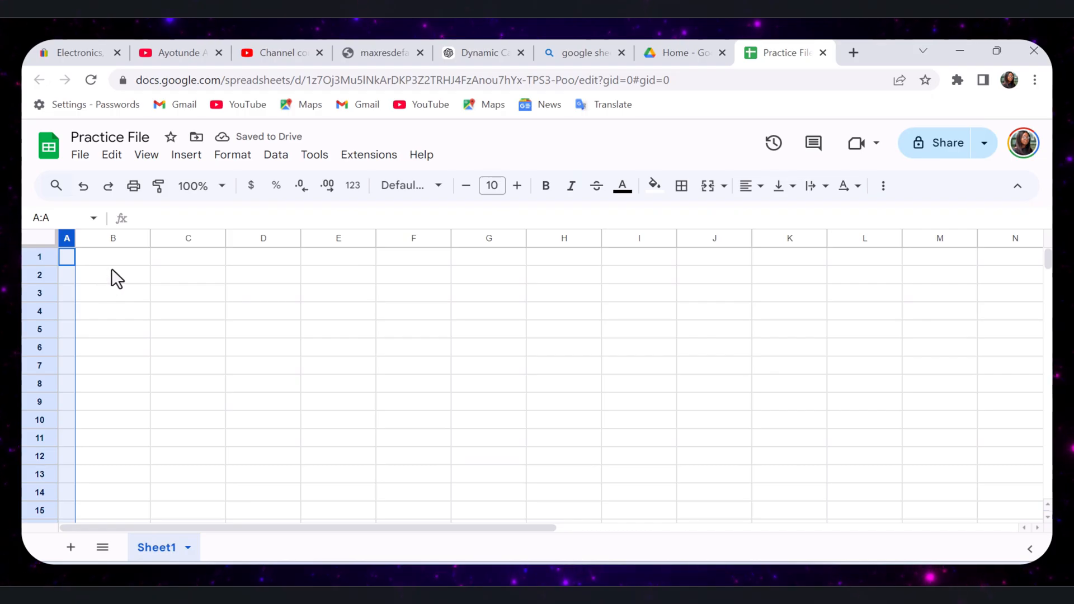
# Step: Enter the table headers #, Date and Event in cells B2, C2 and D2
pyautogui.click(113, 269)
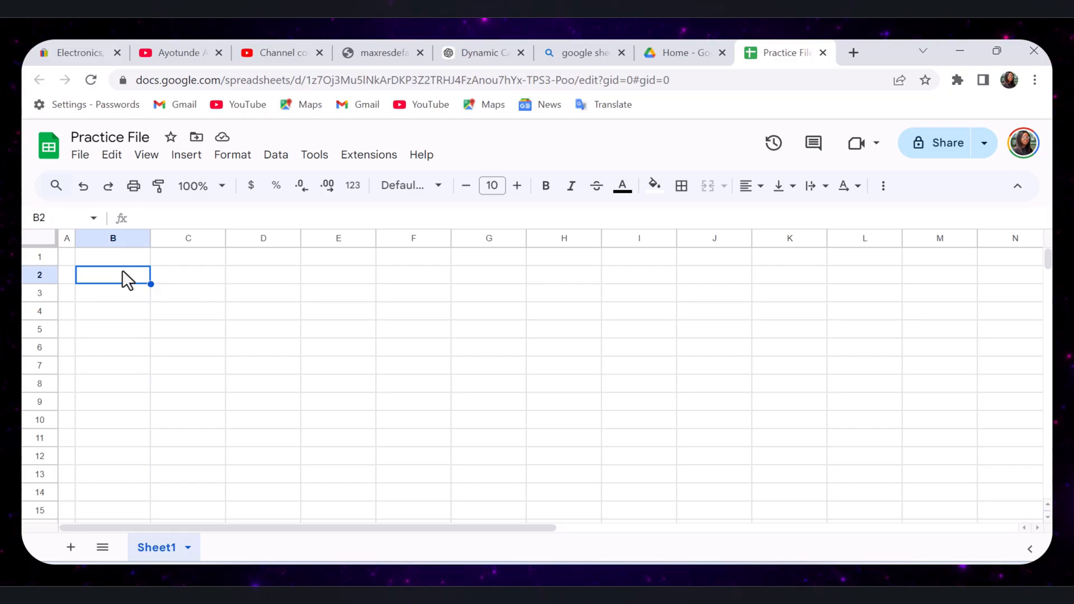
pyautogui.write('#')
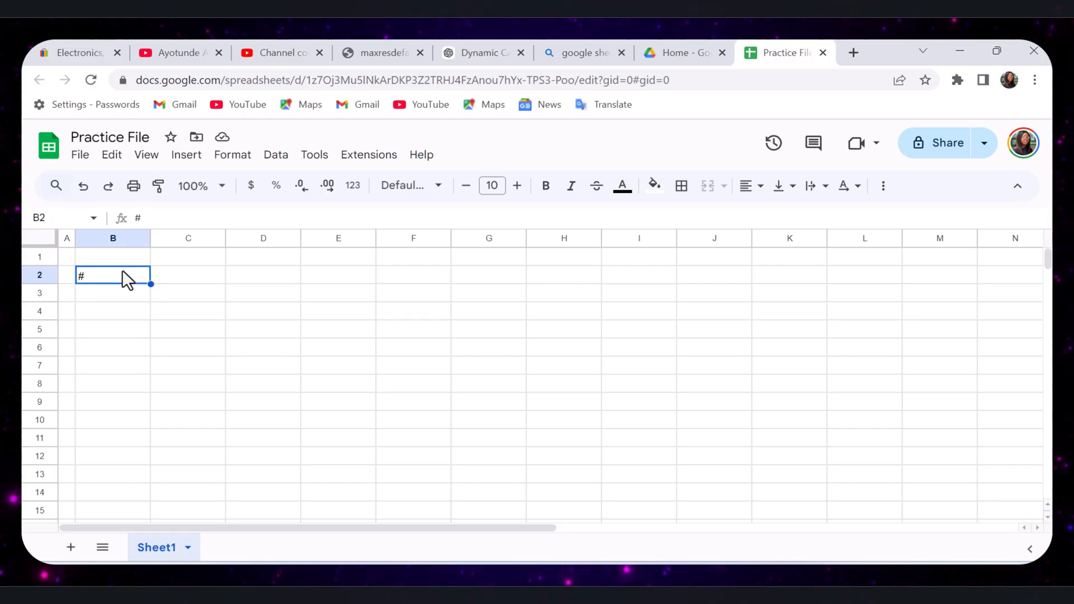
pyautogui.press('Tab')
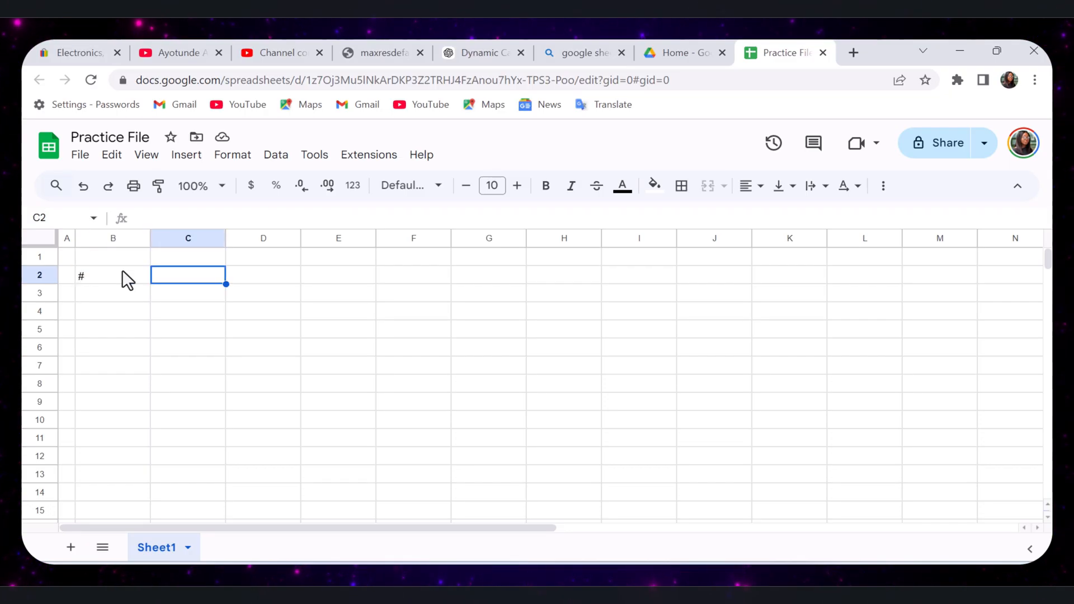
pyautogui.write('Date')
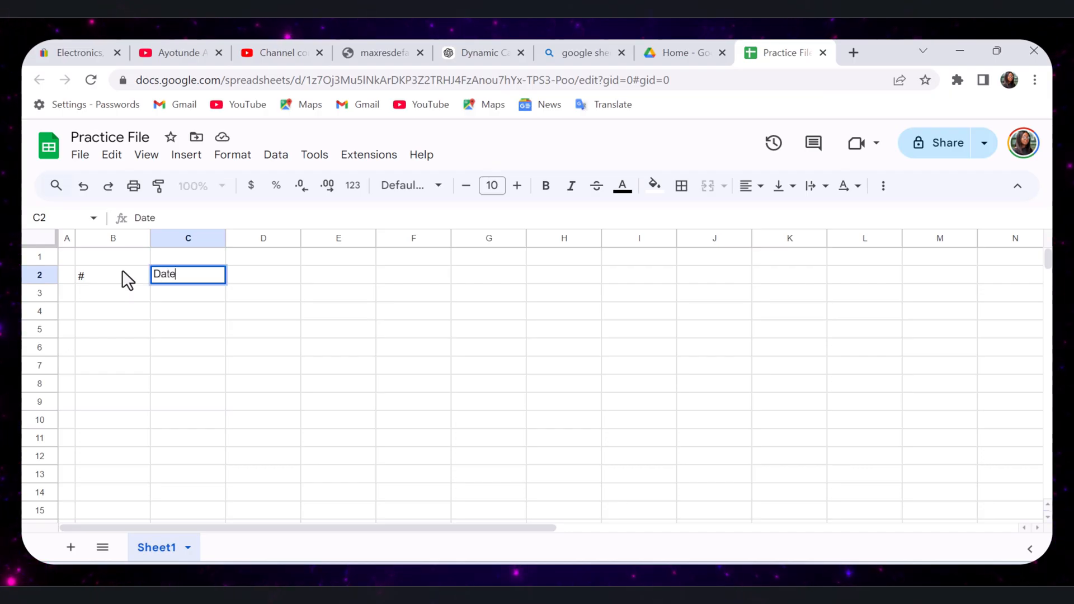
pyautogui.press('Tab')
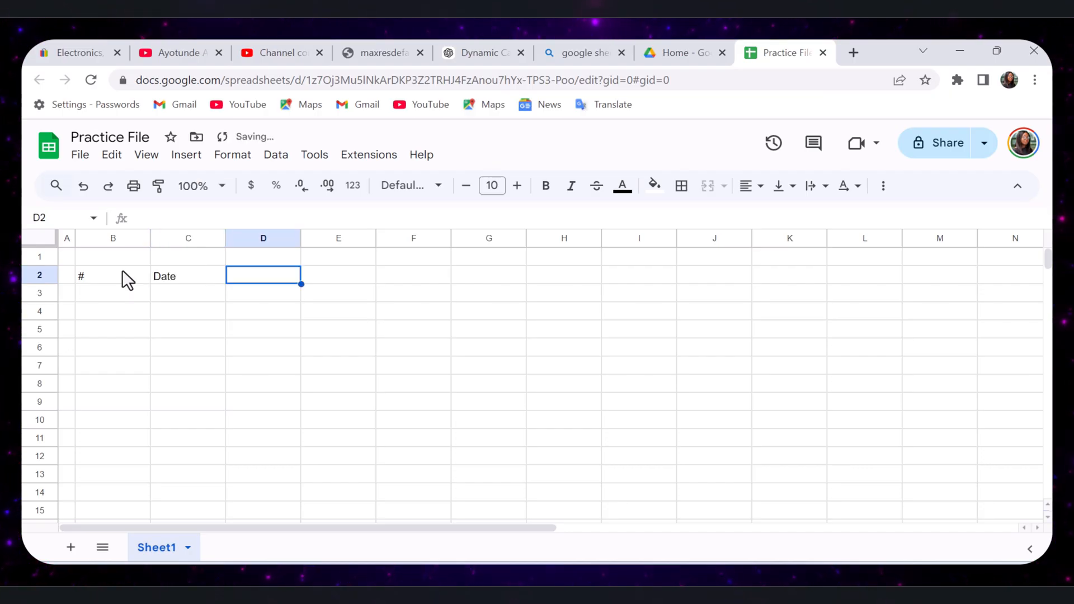
pyautogui.write('Event')
pyautogui.press('Return')
# Step: Centre-align the header cells B2:D2 and make them bold
pyautogui.click(110, 268)
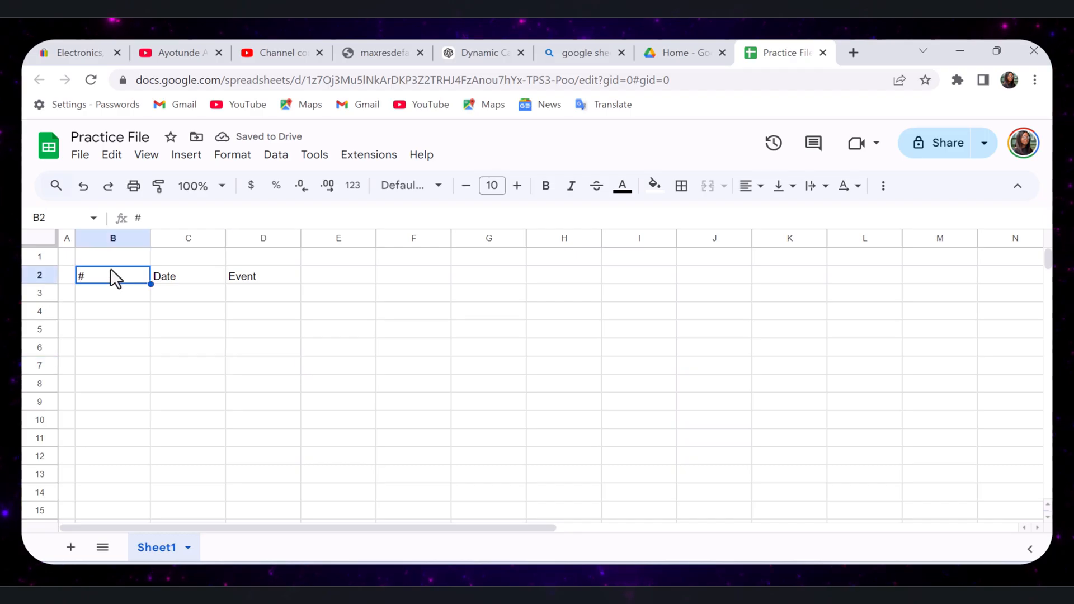
pyautogui.click(112, 305)
pyautogui.moveTo(124, 277); pyautogui.dragTo(263, 268)
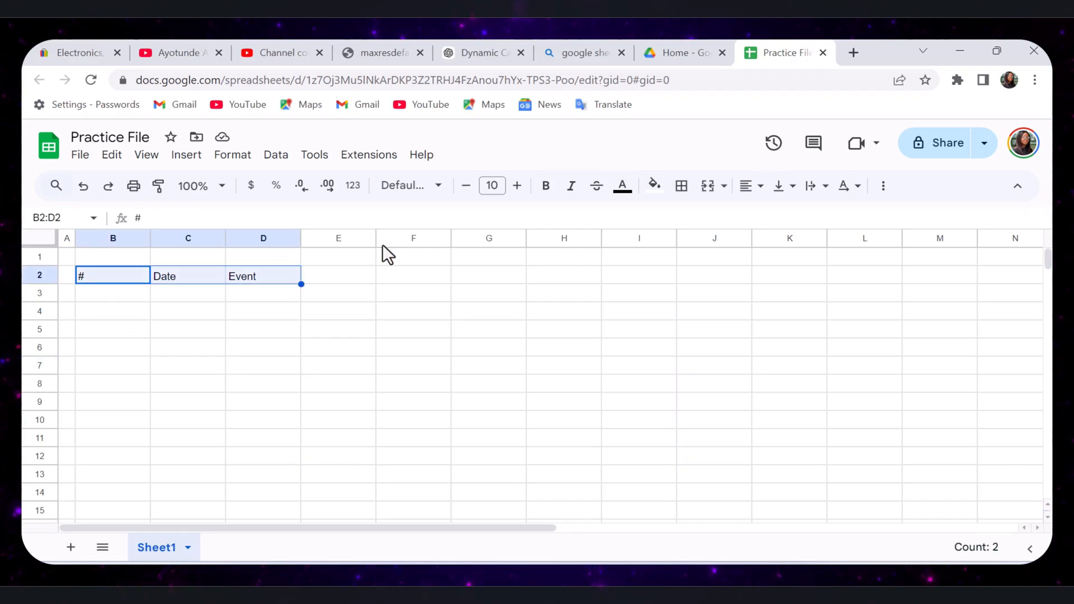
pyautogui.click(752, 188)
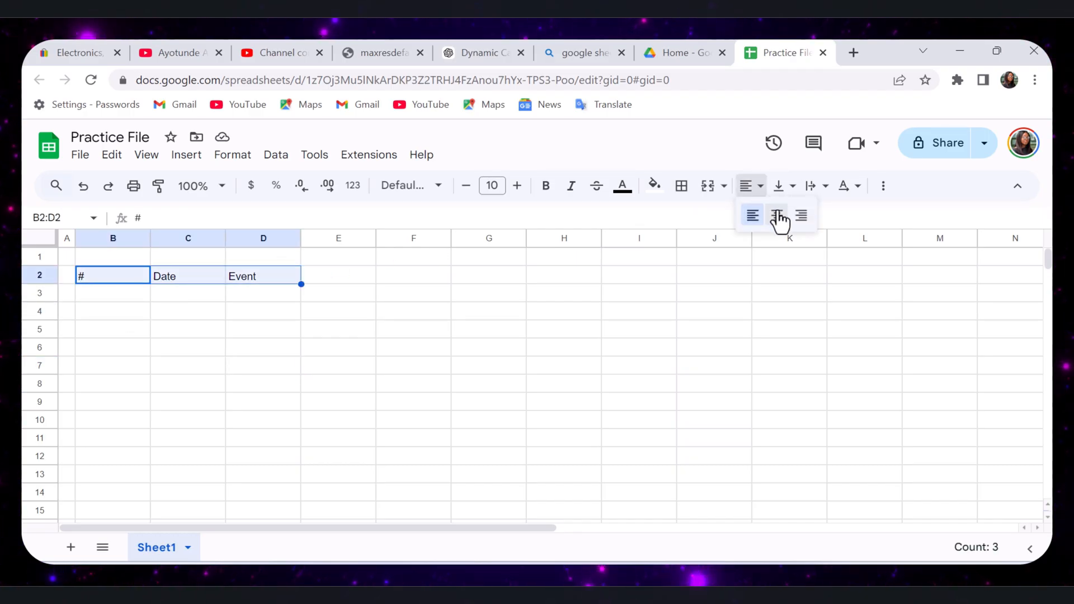
pyautogui.click(778, 216)
pyautogui.click(546, 189)
pyautogui.click(281, 276)
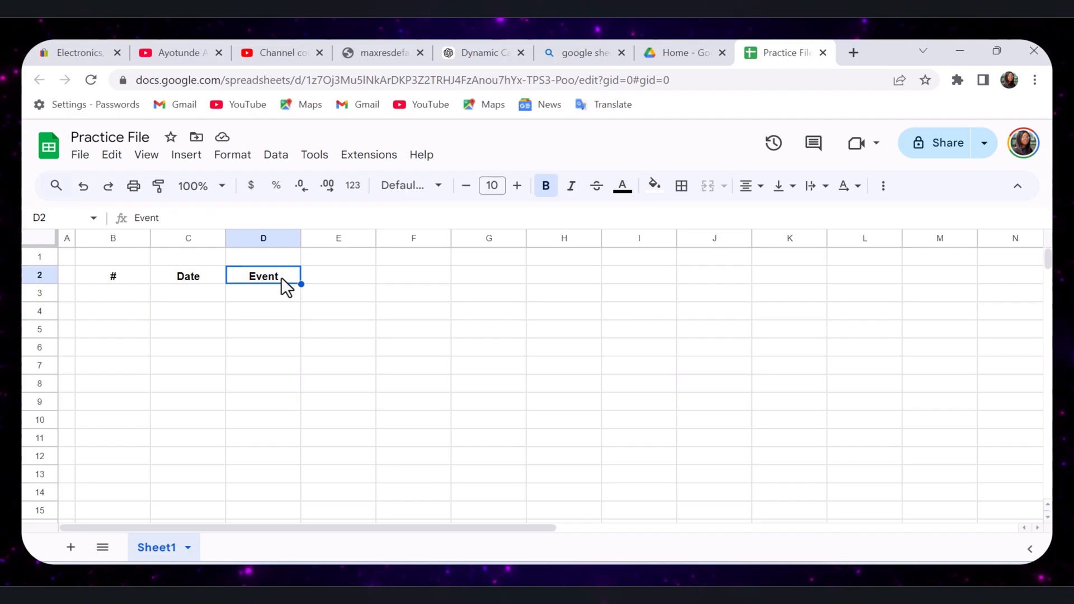
# Step: Resize row 3 to a height of 10 pixels
pyautogui.click(35, 292)
pyautogui.rightClick(35, 292)
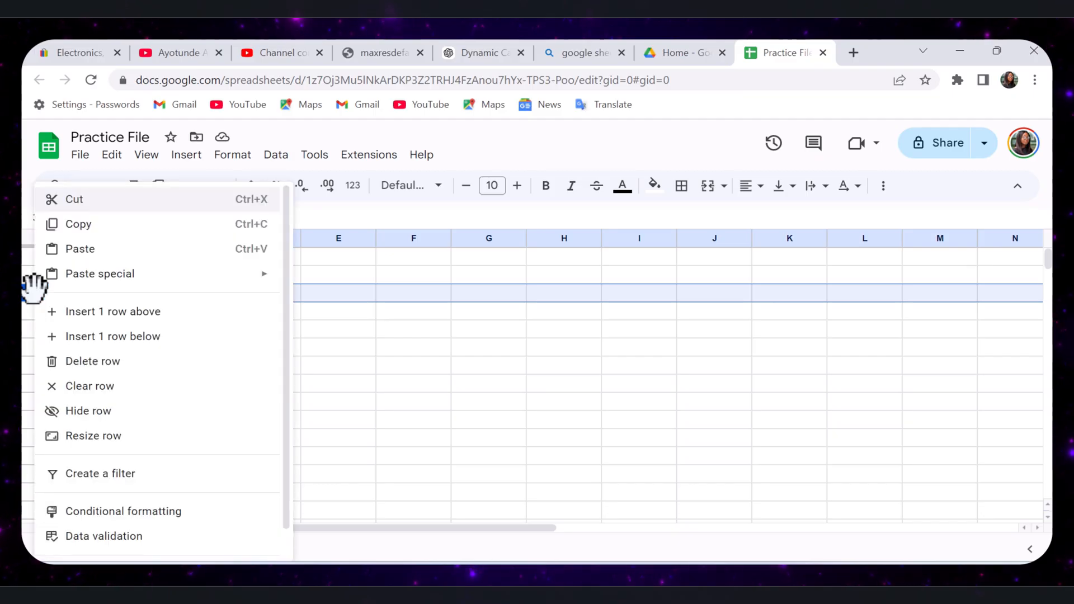
pyautogui.click(106, 435)
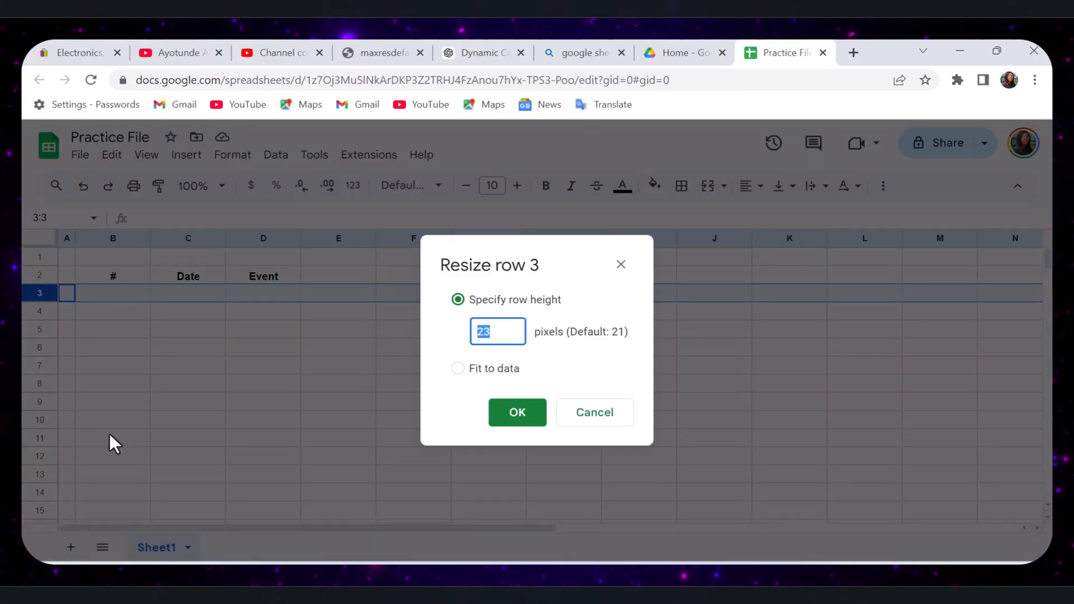
pyautogui.write('10')
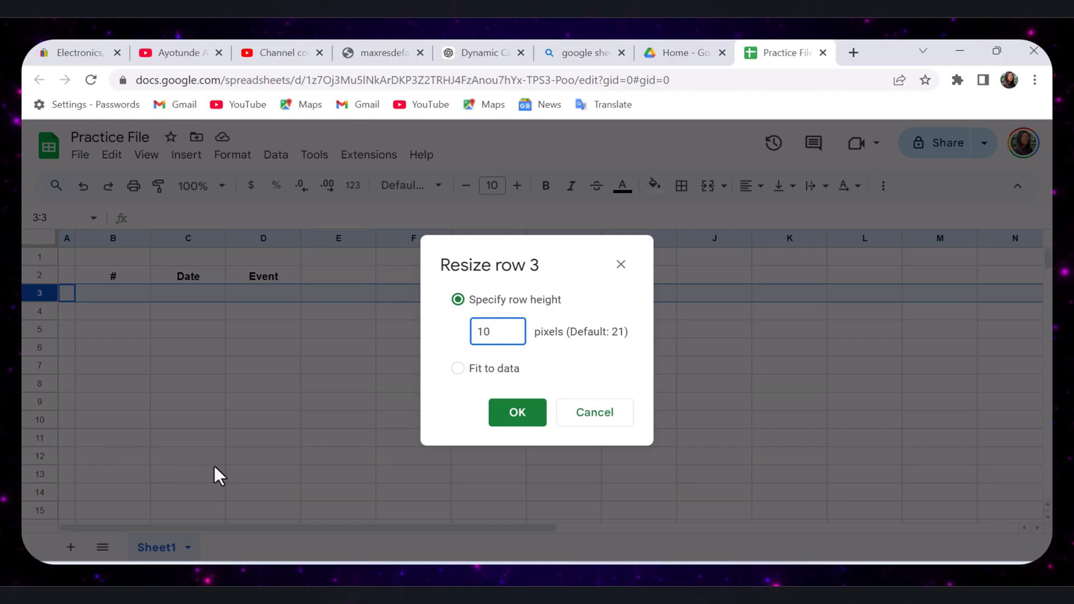
pyautogui.click(516, 421)
pyautogui.click(267, 318)
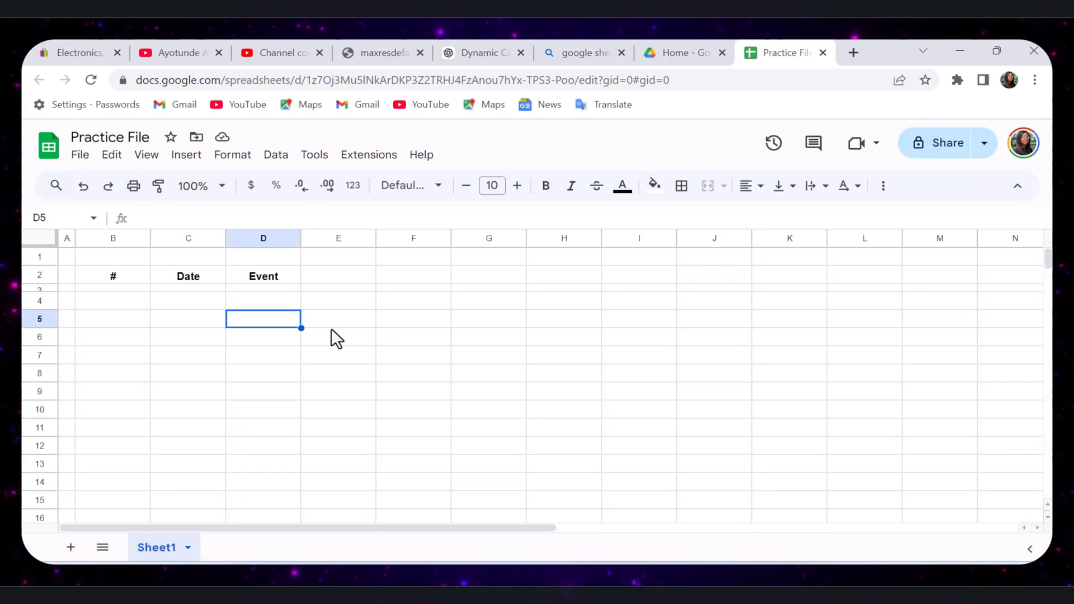
pyautogui.moveTo(117, 235); pyautogui.dragTo(247, 273)
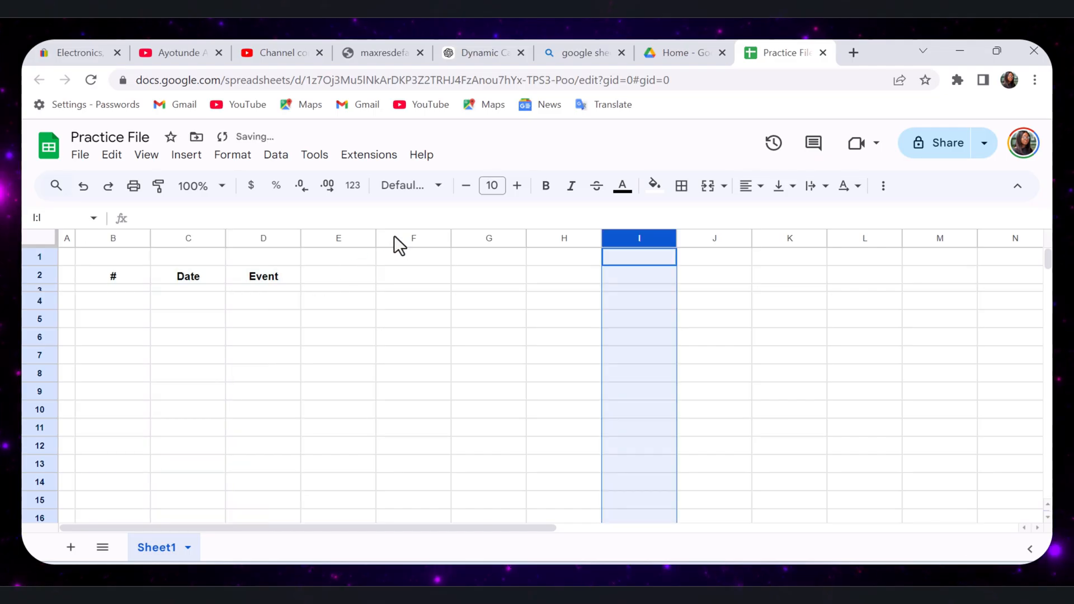
pyautogui.click(398, 238)
pyautogui.moveTo(428, 236); pyautogui.dragTo(902, 317)
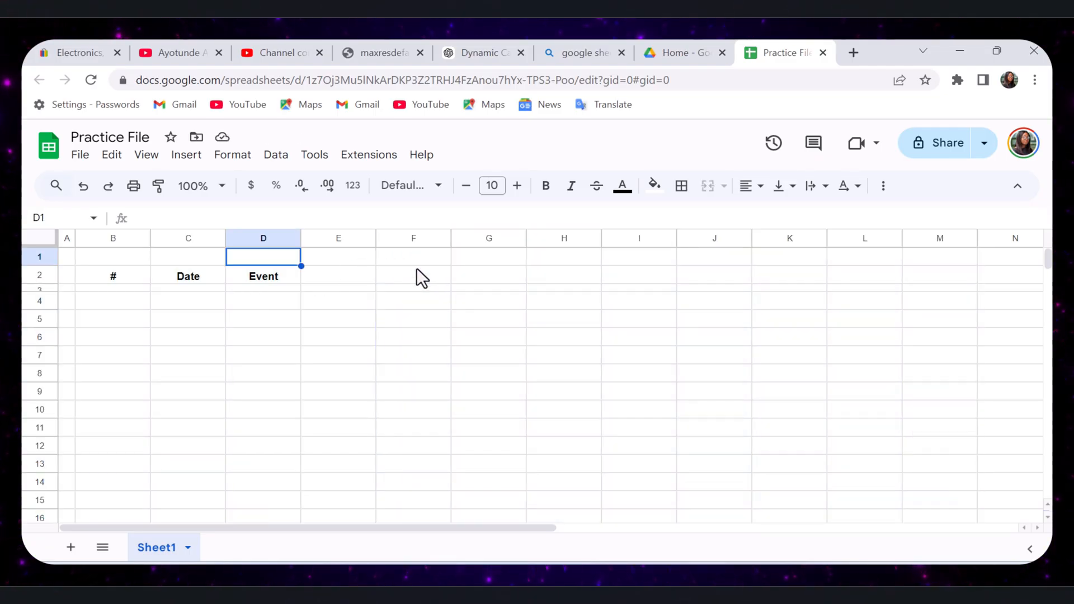
pyautogui.click(416, 272)
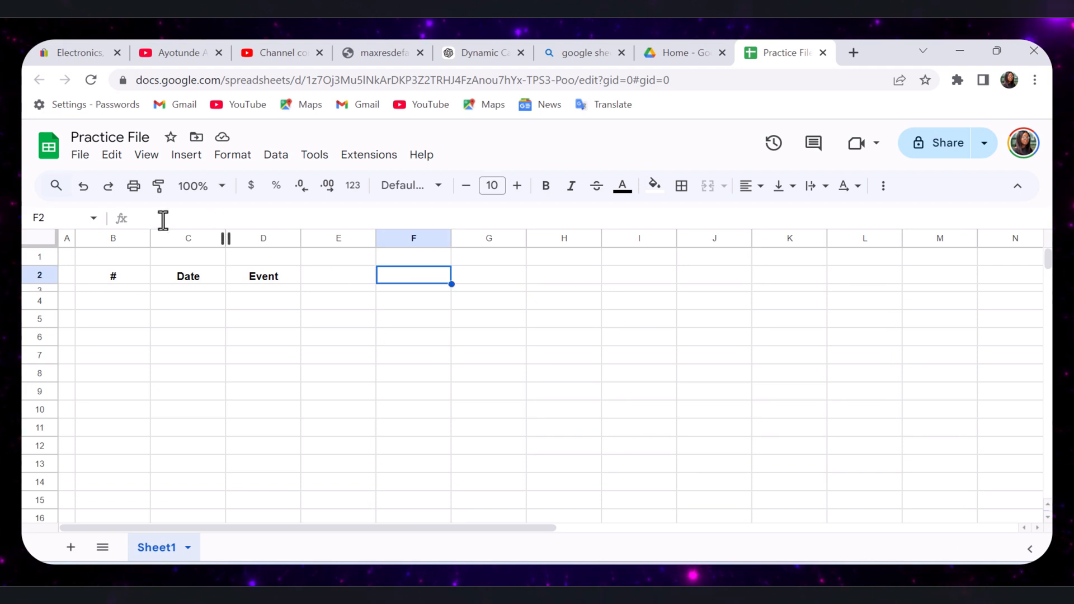
pyautogui.click(128, 238)
pyautogui.click(253, 238)
pyautogui.click(263, 300)
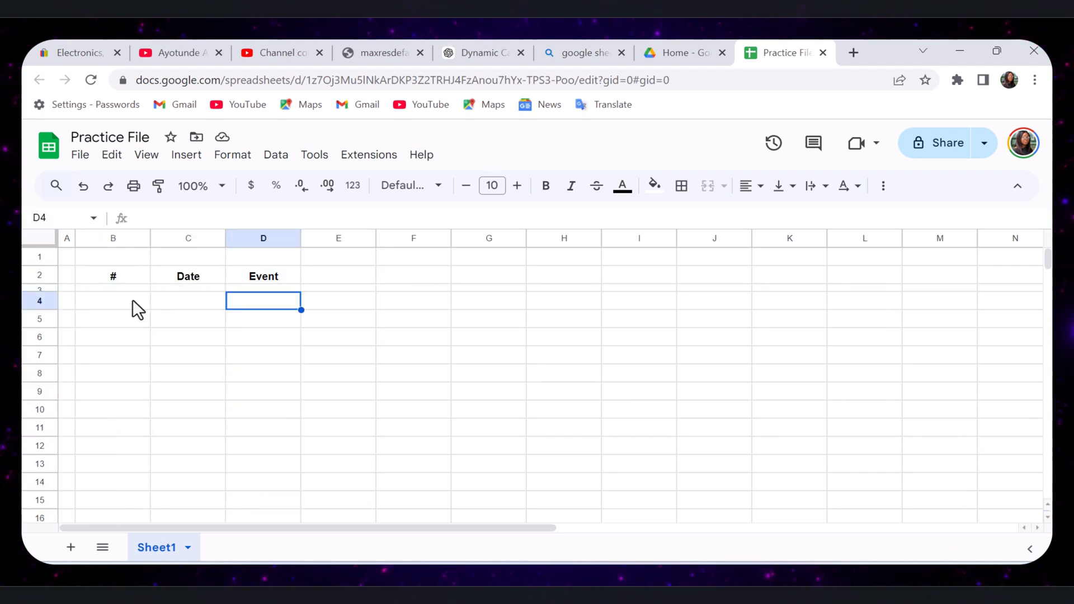
# Step: Number the rows from cell B4 downwards with the formula =SEQUENCE(50, 1, 1, 1) and look over the list
pyautogui.click(127, 298)
pyautogui.click(208, 218)
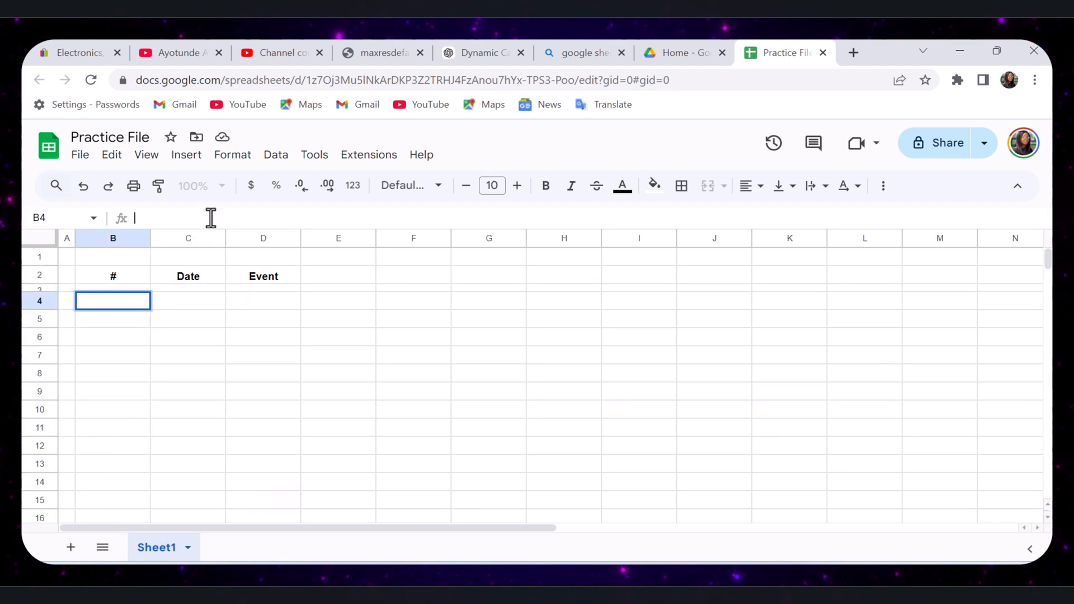
pyautogui.write('=SEQUENCE(50, 1, 1, 1)')
pyautogui.press('Return')
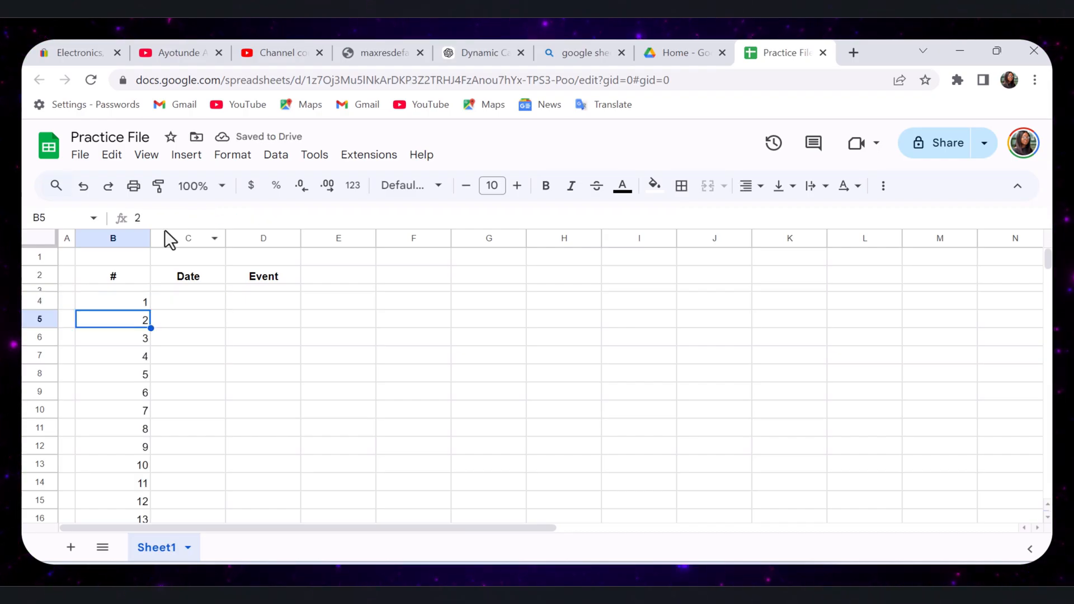
pyautogui.scroll(-17, 197, 263)
pyautogui.scroll(2, 197, 263)
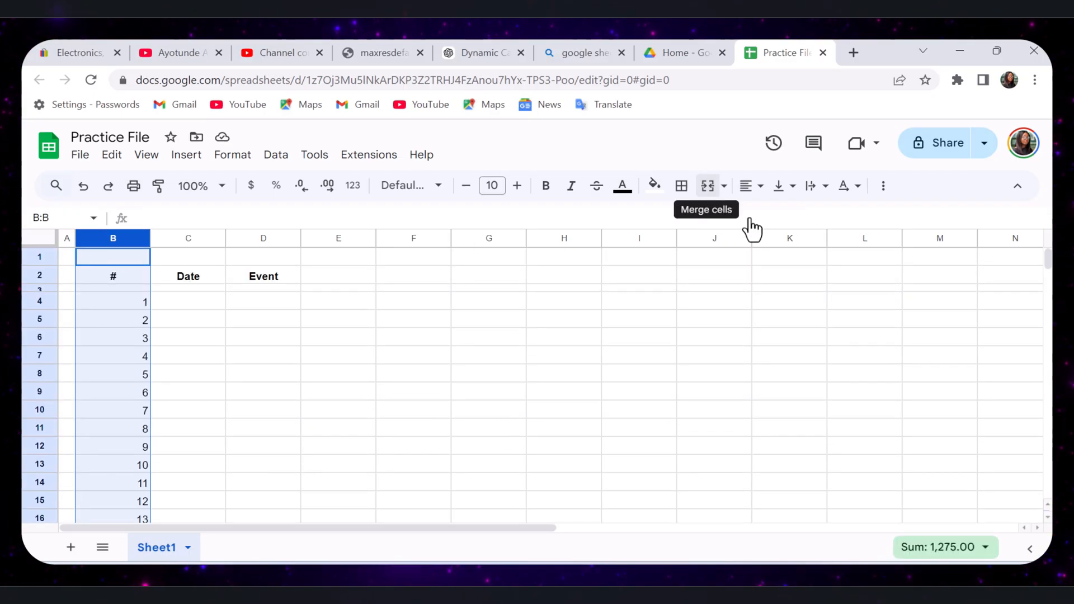
# Step: Centre-align column B and narrow it to fit its numbers
pyautogui.click(752, 186)
pyautogui.click(776, 215)
pyautogui.click(173, 311)
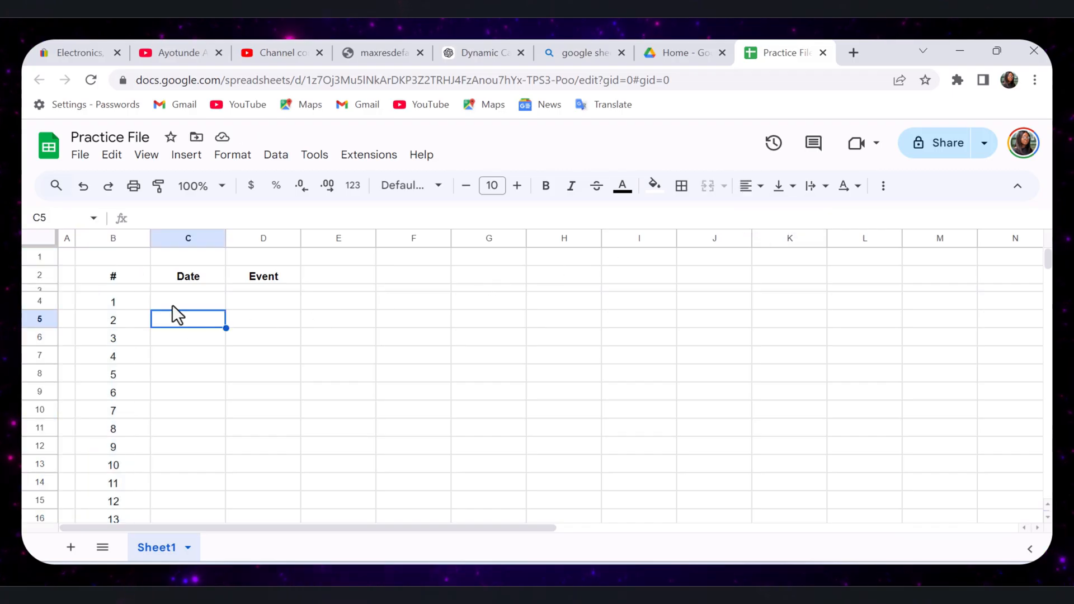
pyautogui.click(113, 239)
pyautogui.moveTo(151, 238); pyautogui.dragTo(108, 238)
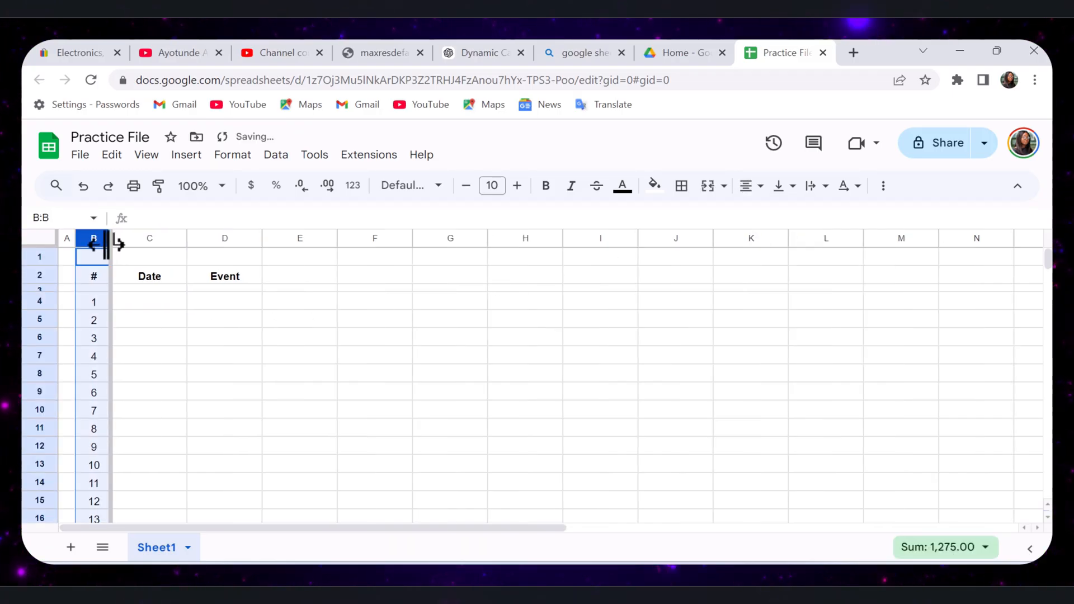
# Step: Add a data validation rule to C4:C53 that only accepts a valid date
pyautogui.click(145, 302)
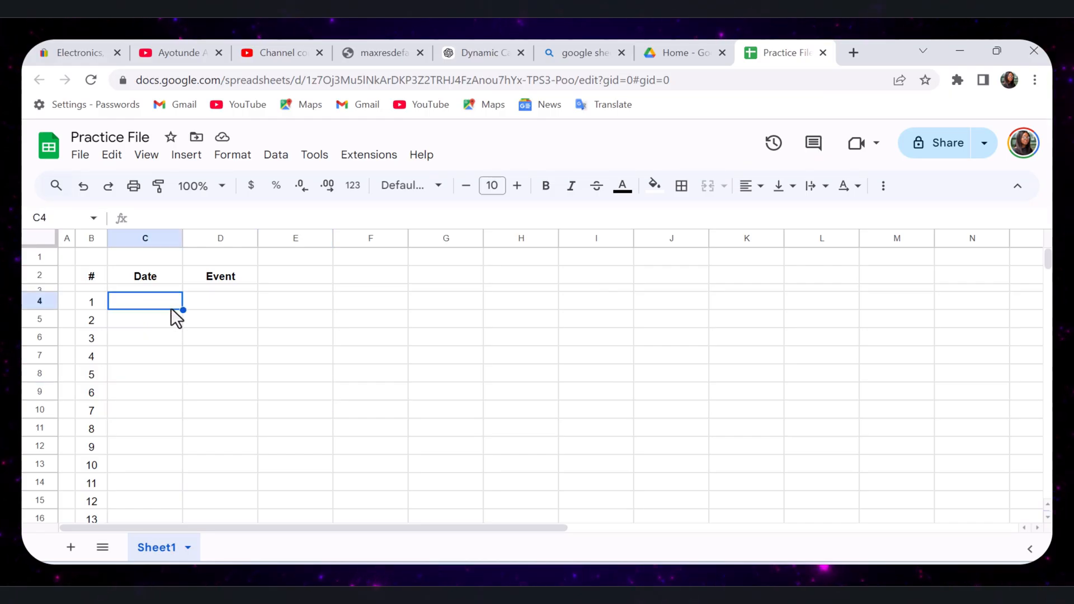
pyautogui.hotkey('ctrl', 'shift', 'Down')
pyautogui.click(277, 157)
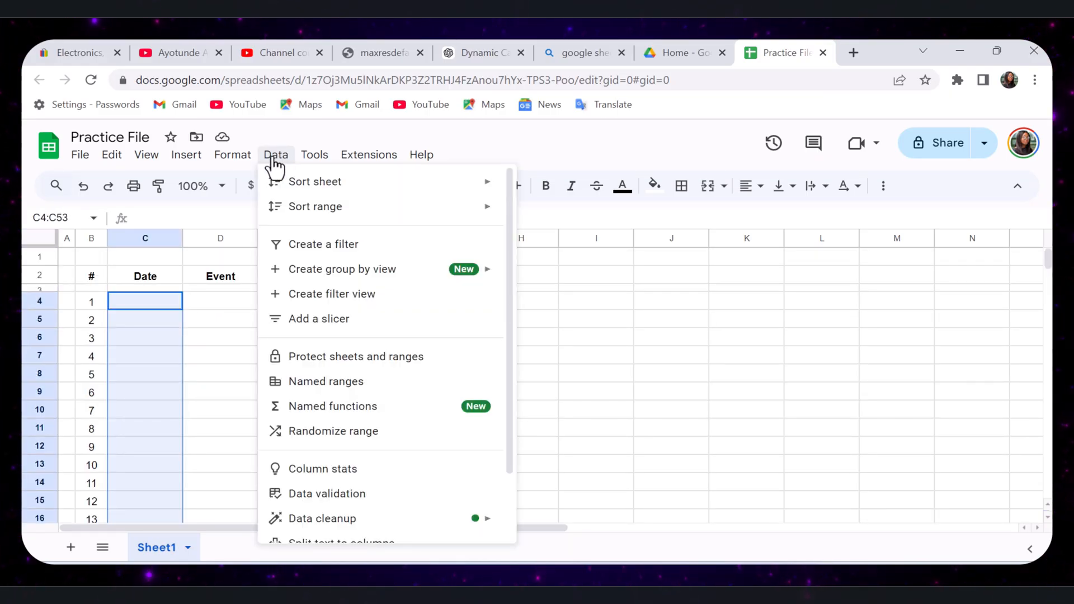
pyautogui.click(309, 495)
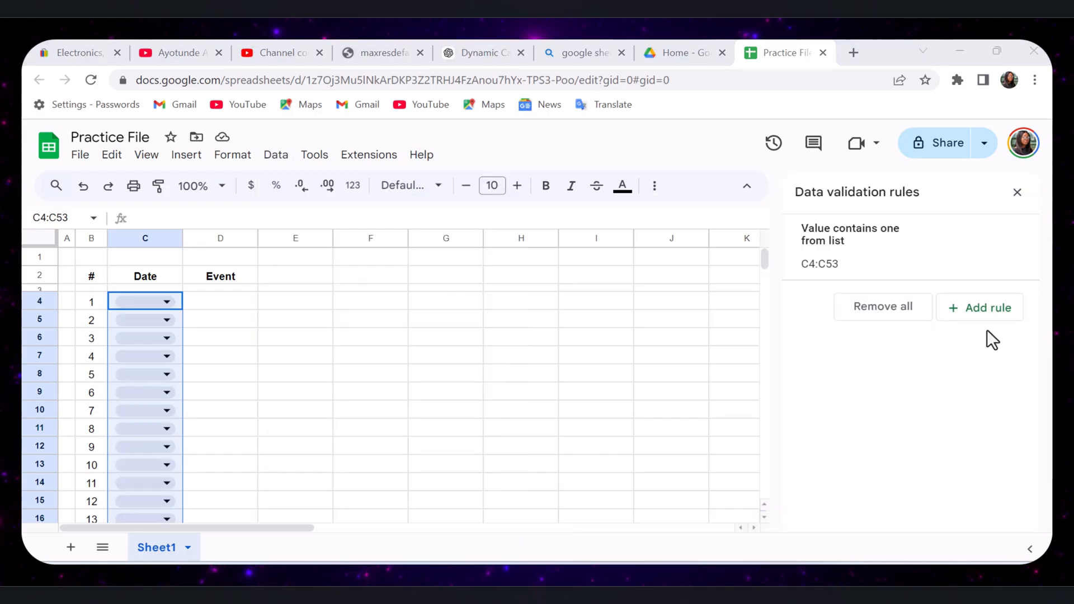
pyautogui.click(985, 309)
pyautogui.click(993, 334)
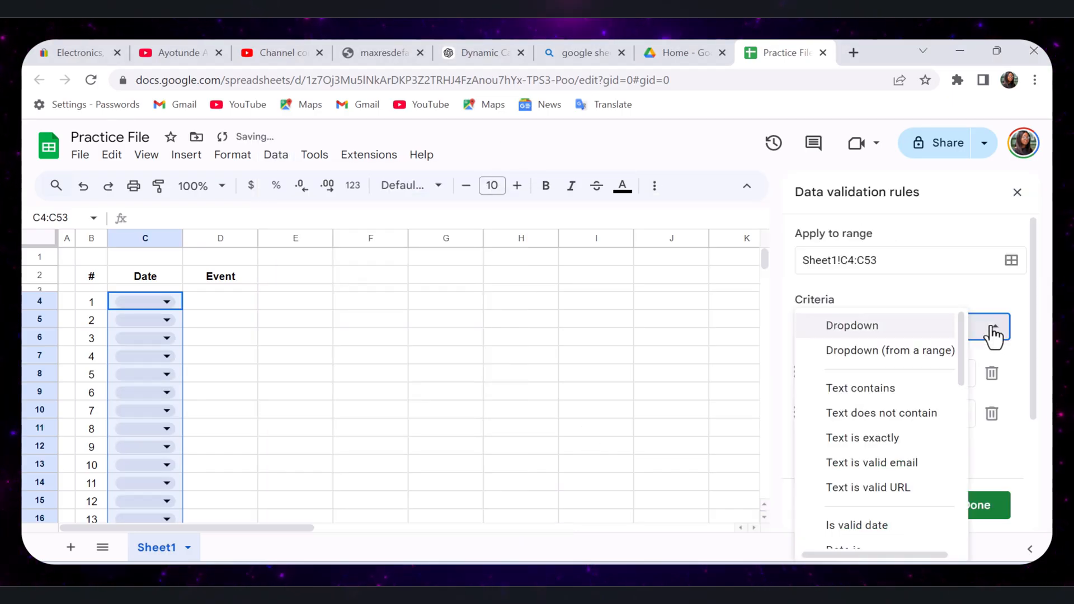
pyautogui.scroll(-3, 872, 371)
pyautogui.click(873, 372)
# Step: Set the first date in C4 to 10/10/2024 with the calendar picker
pyautogui.click(145, 303)
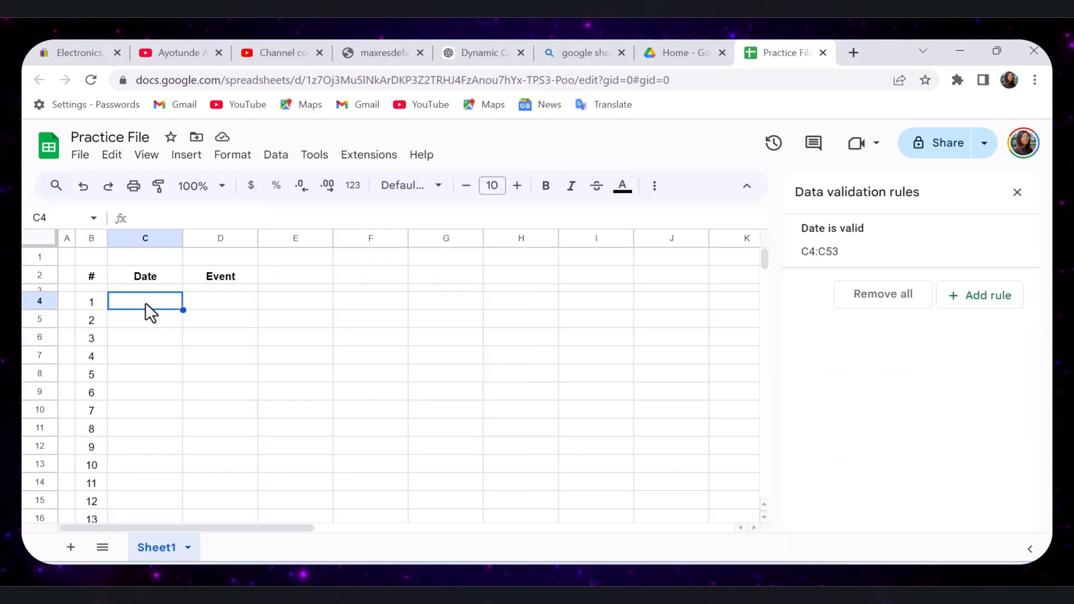
pyautogui.doubleClick(146, 304)
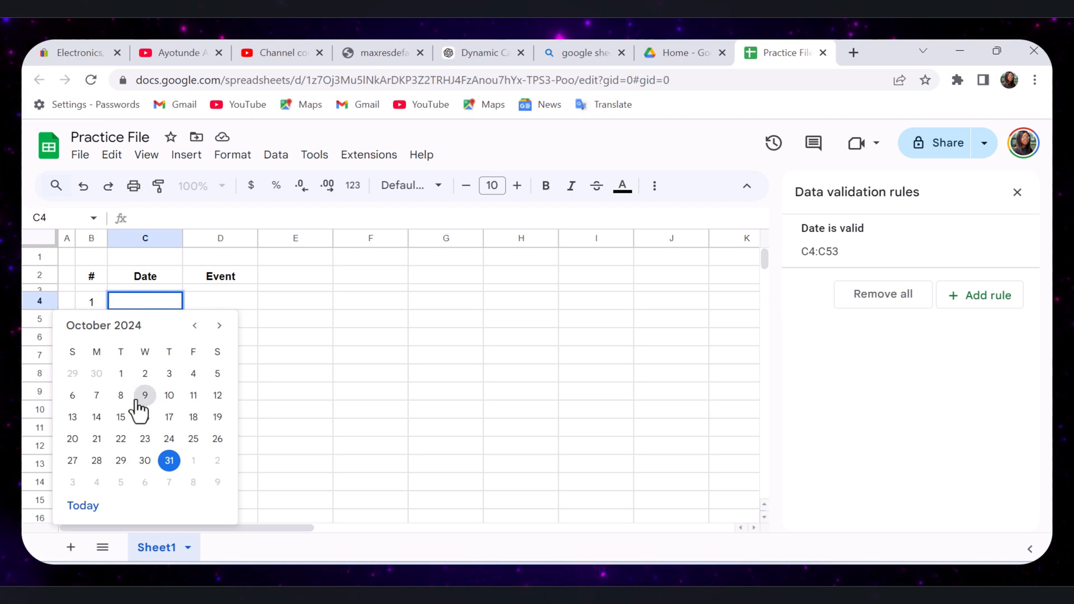
pyautogui.click(169, 395)
pyautogui.click(207, 300)
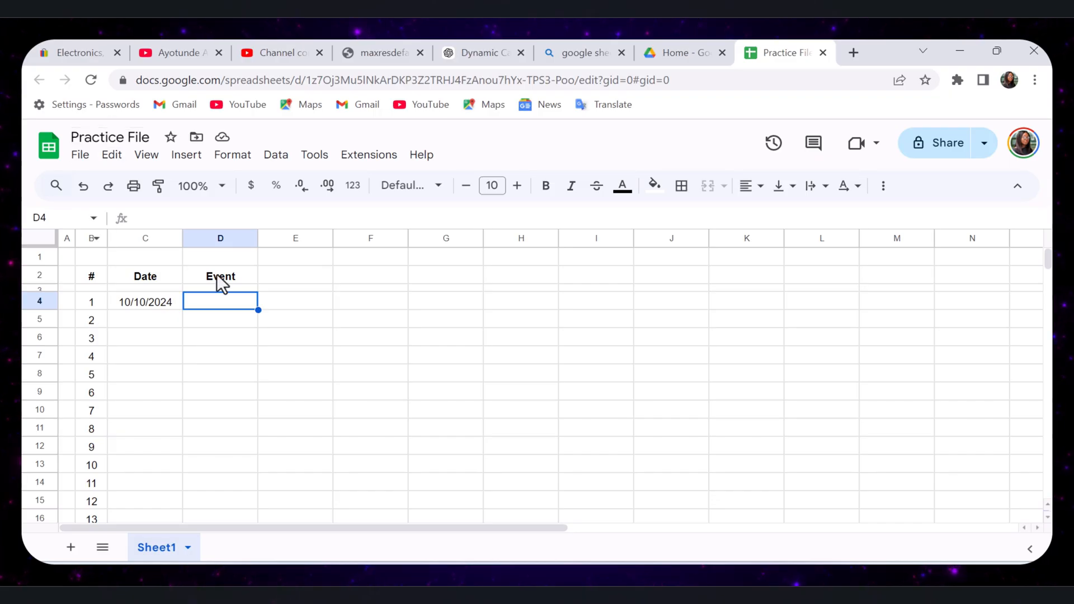
# Step: Fill the number cells B4:B53 with the custom colour #E6E6FA
pyautogui.click(92, 302)
pyautogui.hotkey('ctrl', 'shift', 'Down')
pyautogui.scroll(10, 91, 302)
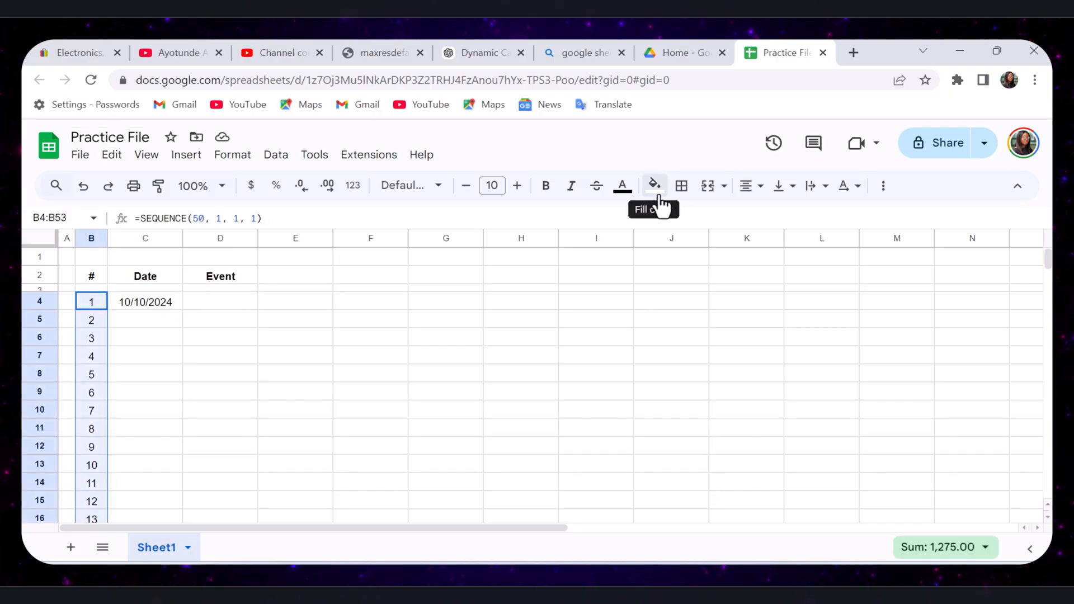
pyautogui.click(659, 193)
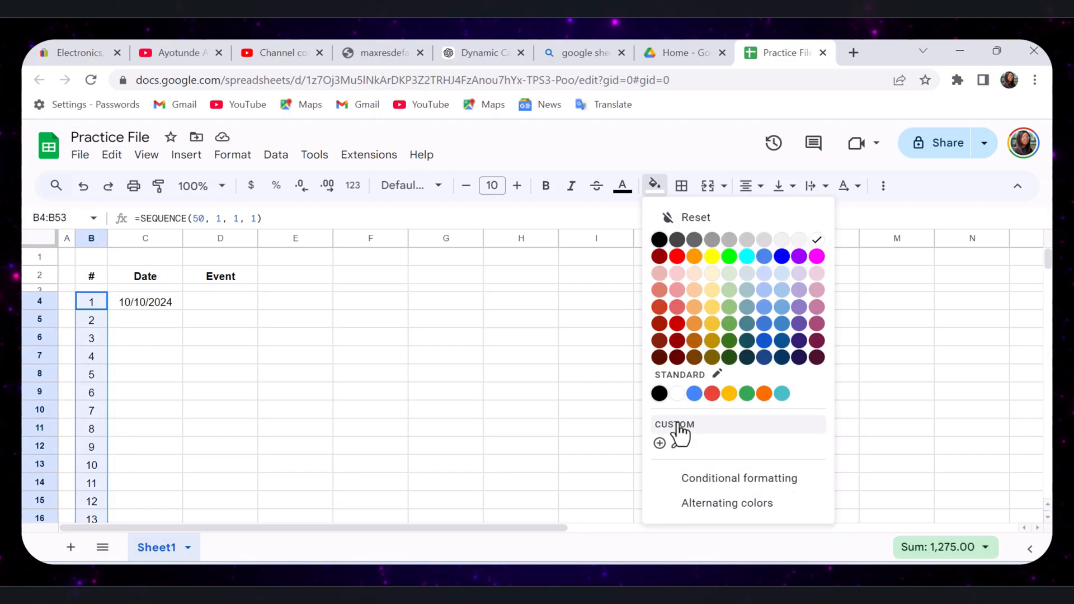
pyautogui.click(660, 443)
pyautogui.hotkey('ctrl', 'v')
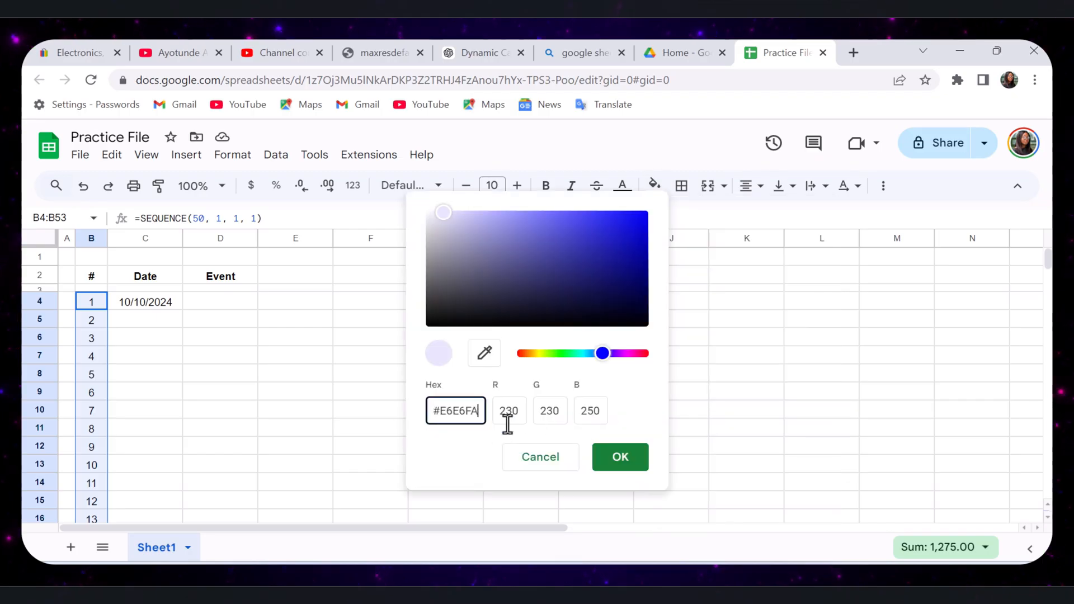
pyautogui.click(621, 465)
# Step: Change the text colour of the numbers in B4:B53 to a custom dark purple by pasting its hex code
pyautogui.click(622, 187)
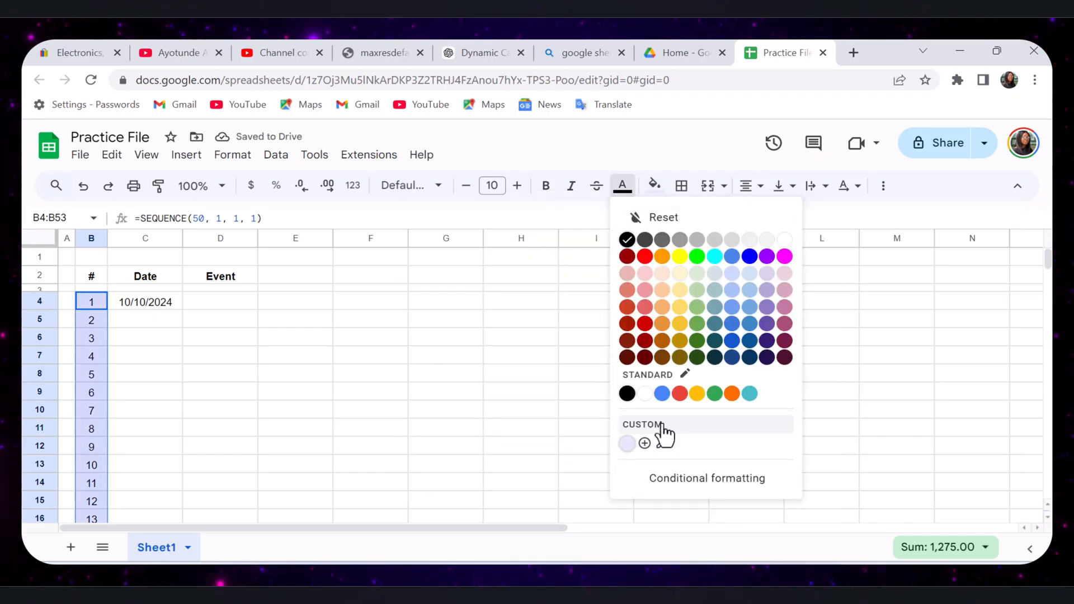
pyautogui.click(644, 443)
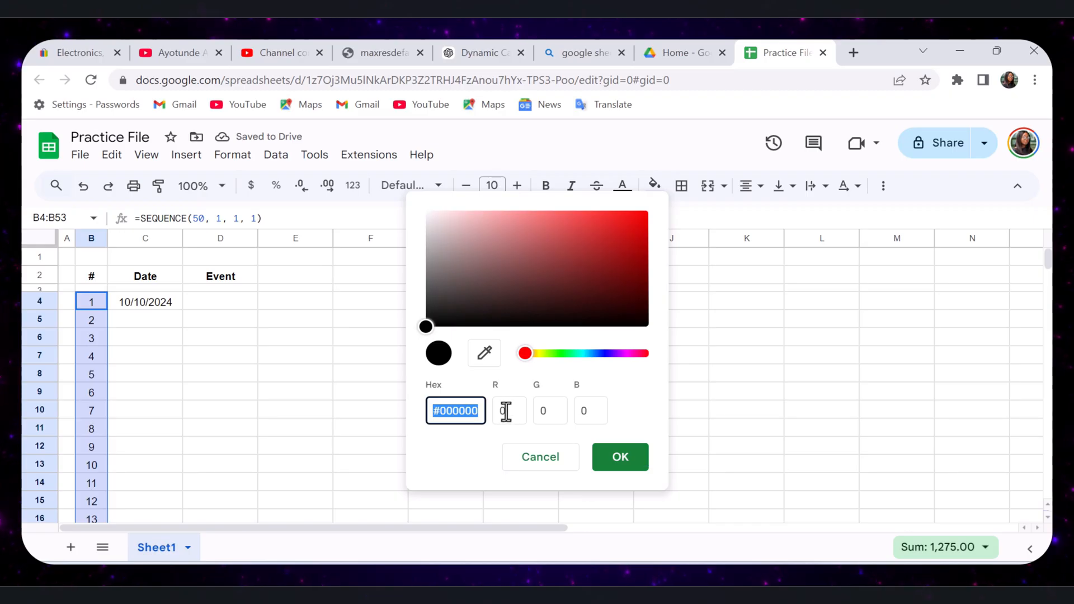
pyautogui.hotkey('ctrl', 'v')
pyautogui.click(618, 465)
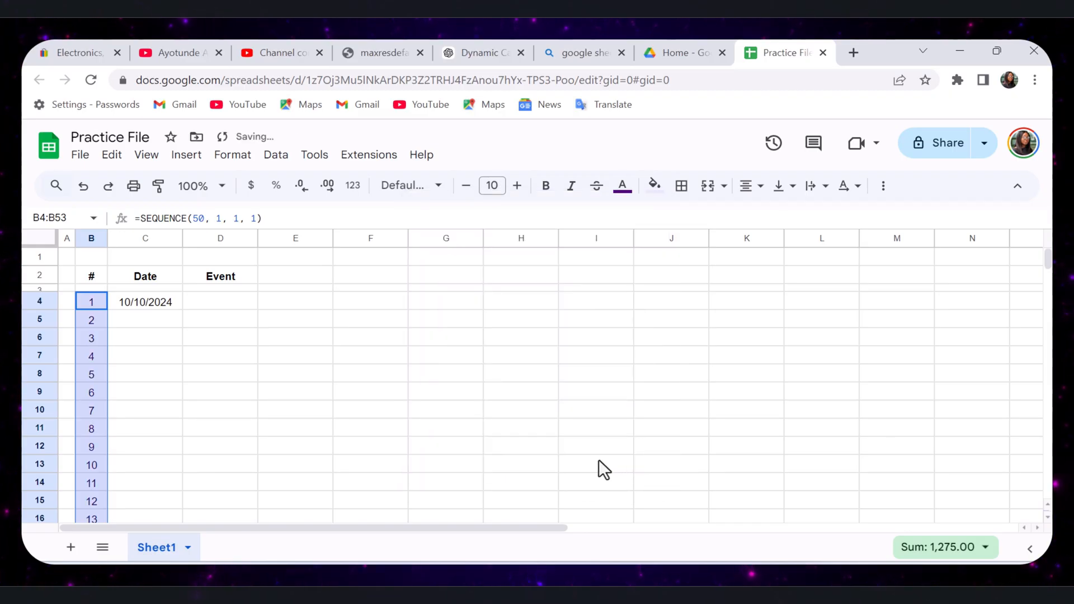
pyautogui.click(288, 361)
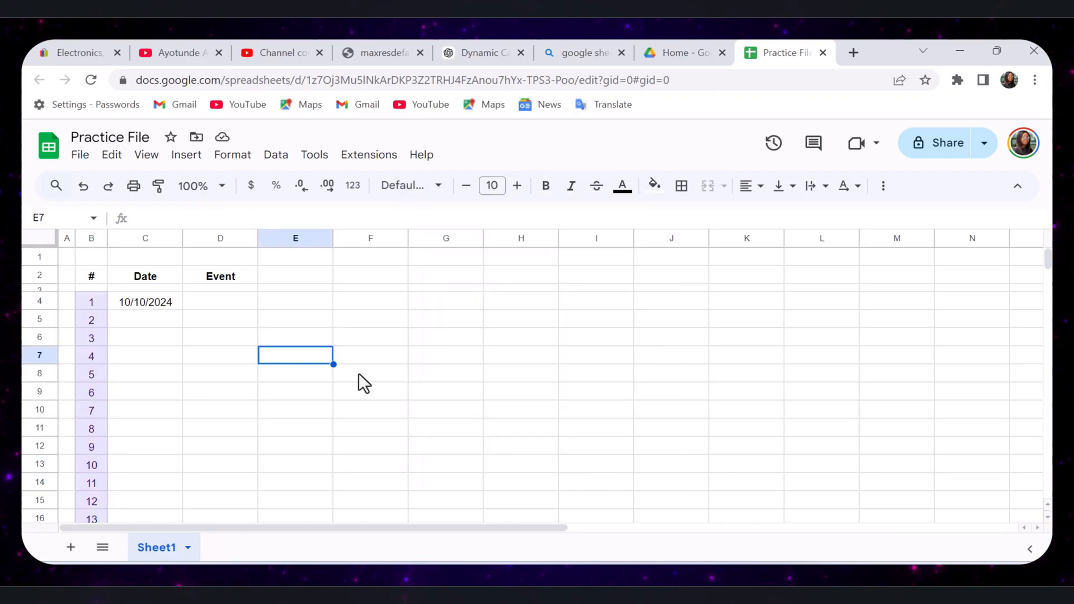
pyautogui.click(388, 359)
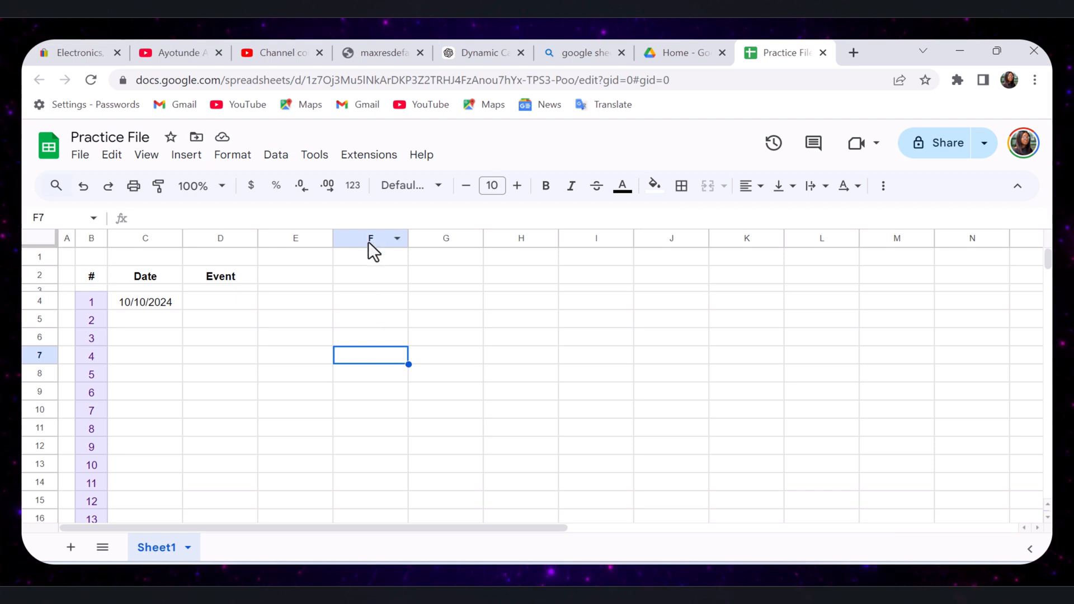
pyautogui.click(368, 241)
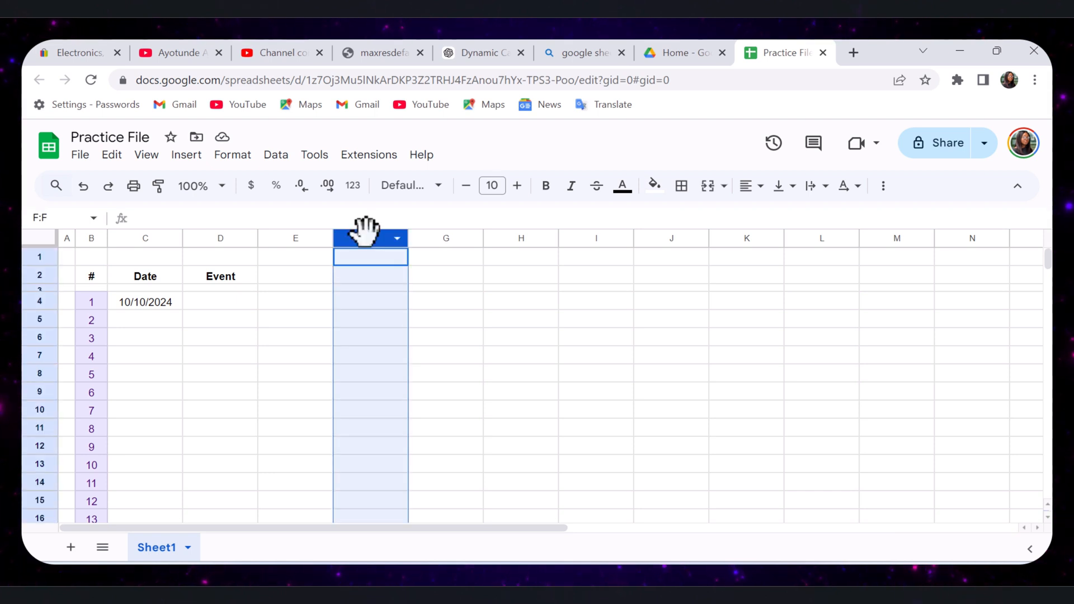
pyautogui.click(317, 321)
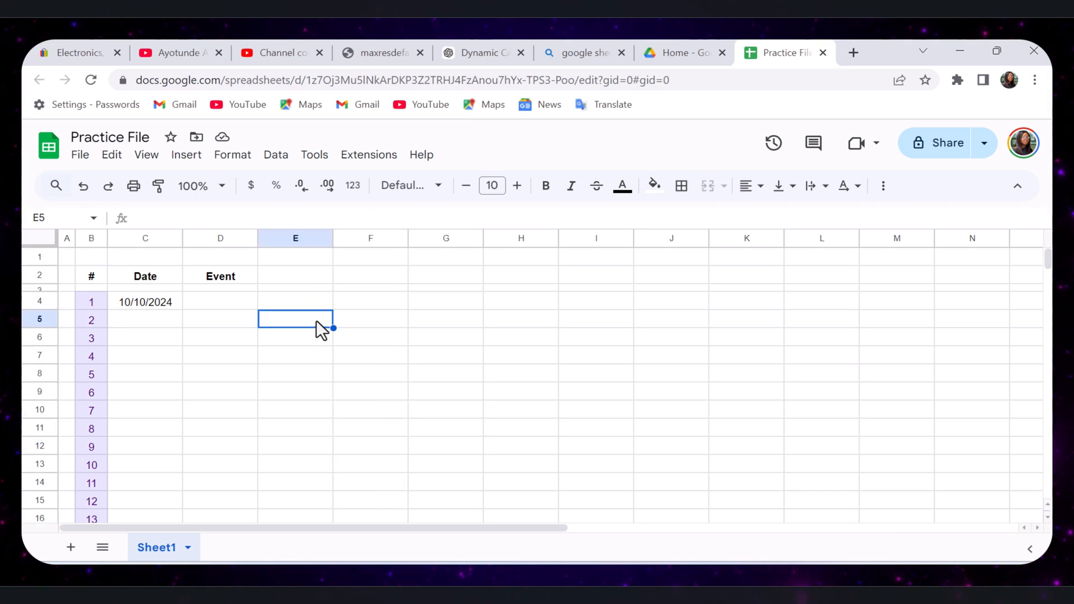
# Step: Enter Sunday in F2 and Monday in G2, and autofill the remaining weekday names through Saturday in L2
pyautogui.click(363, 280)
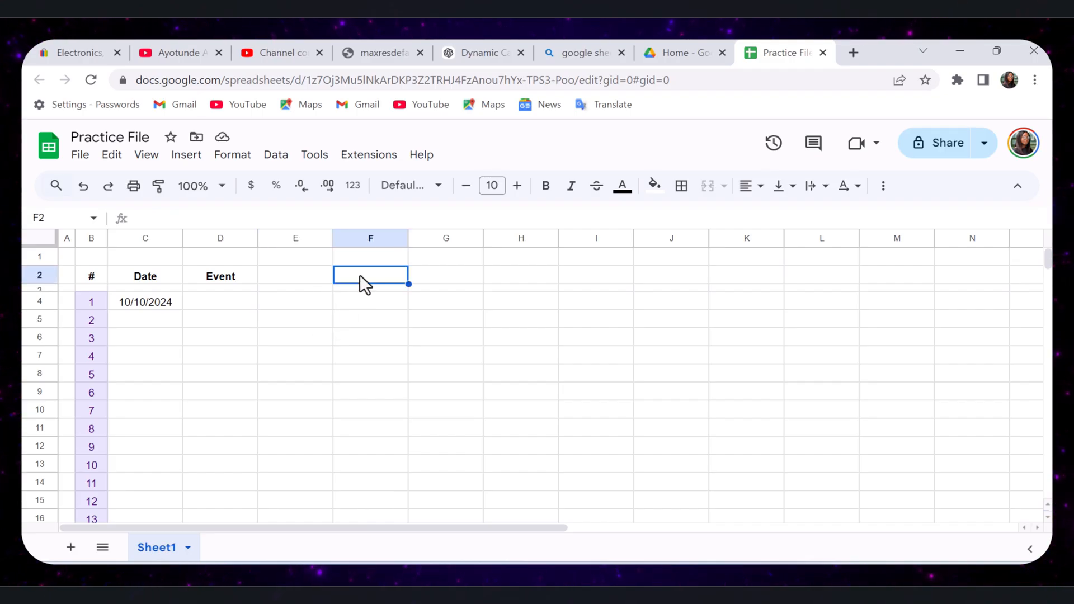
pyautogui.write('Sunday')
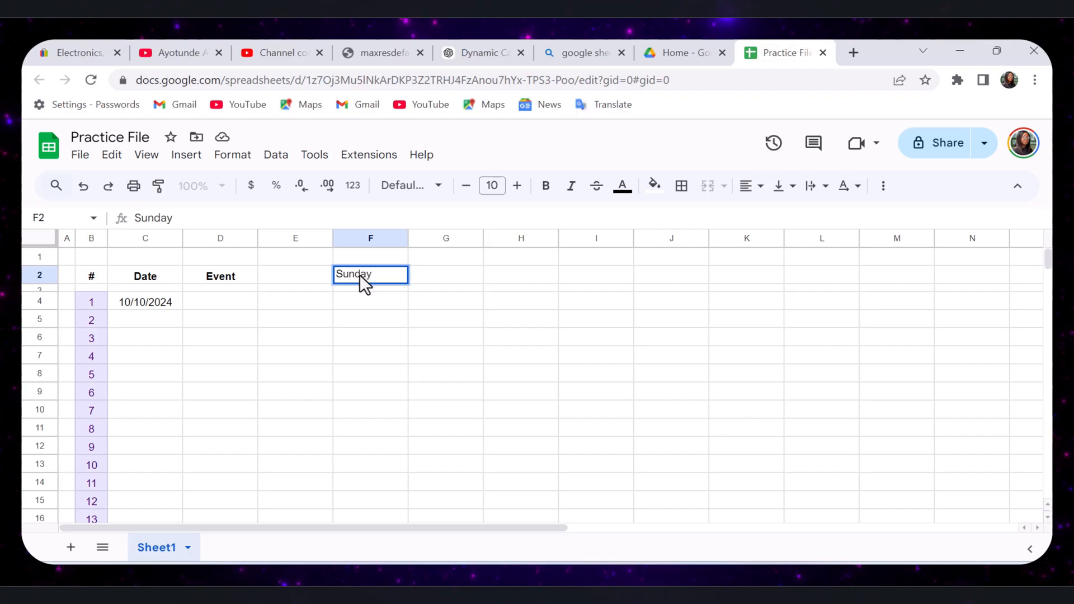
pyautogui.press('Tab')
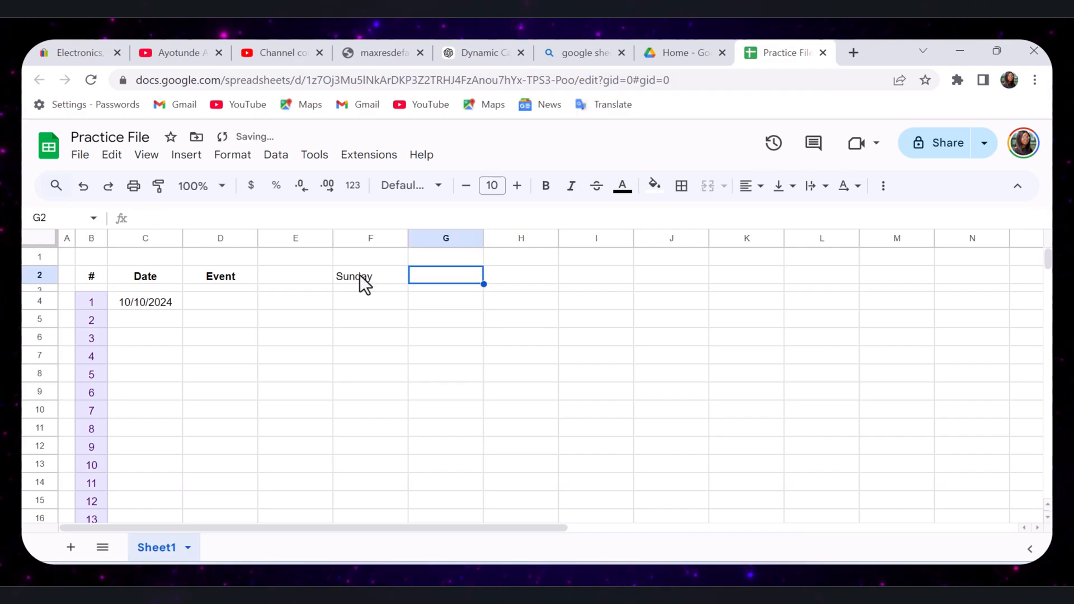
pyautogui.write('Monday')
pyautogui.press('Up')
pyautogui.click(482, 282)
pyautogui.moveTo(482, 283); pyautogui.dragTo(808, 292)
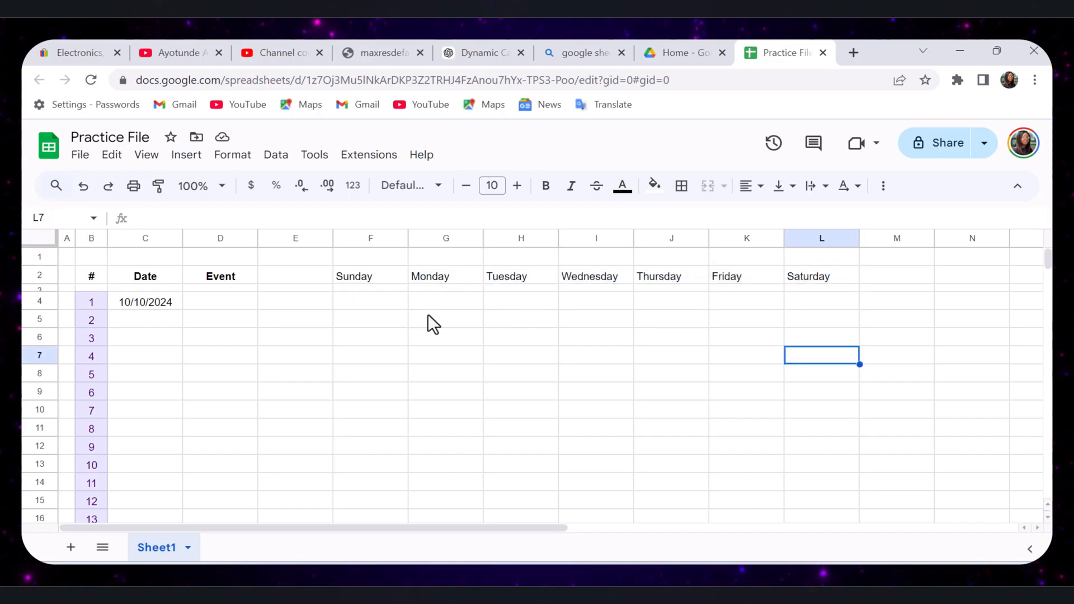
# Step: Fill the weekday header cells F2:L2 with the custom colour #800000
pyautogui.click(363, 273)
pyautogui.hotkey('ctrl', 'shift', 'Right')
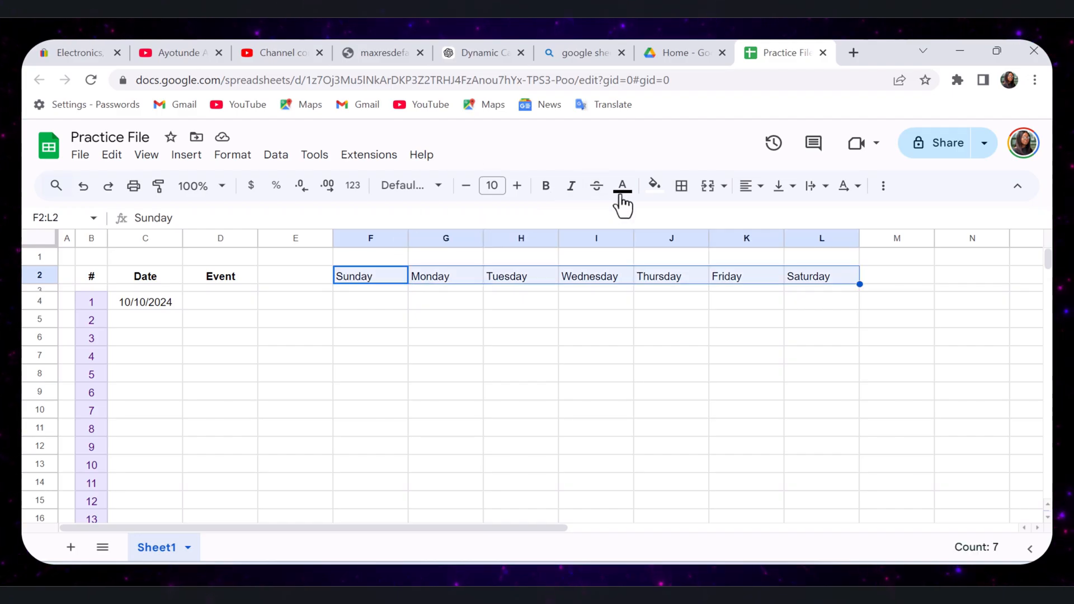
pyautogui.click(653, 188)
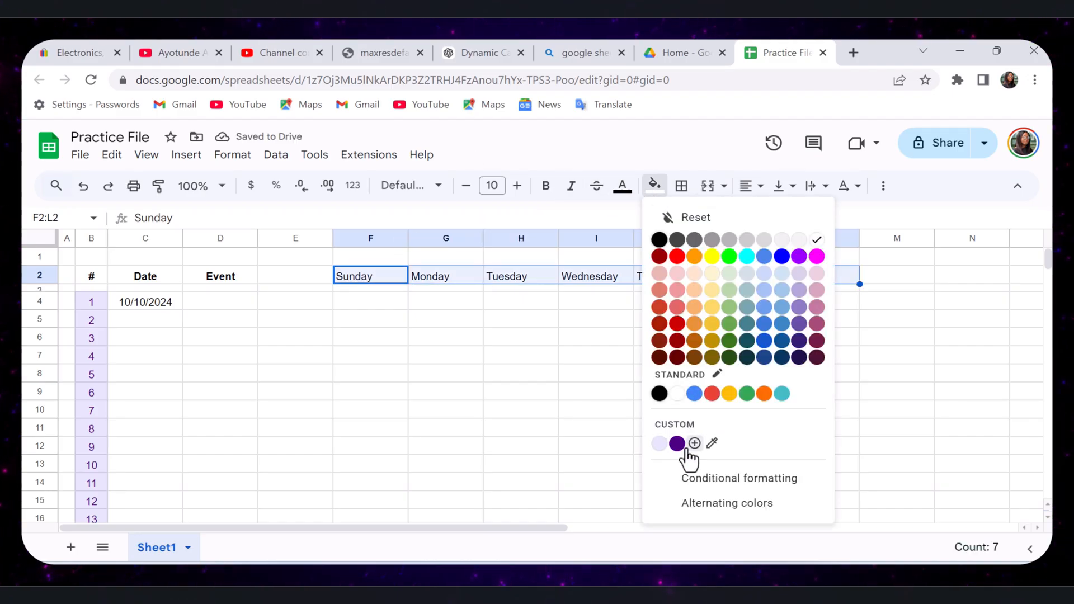
pyautogui.click(694, 443)
pyautogui.write('#800000')
pyautogui.click(616, 462)
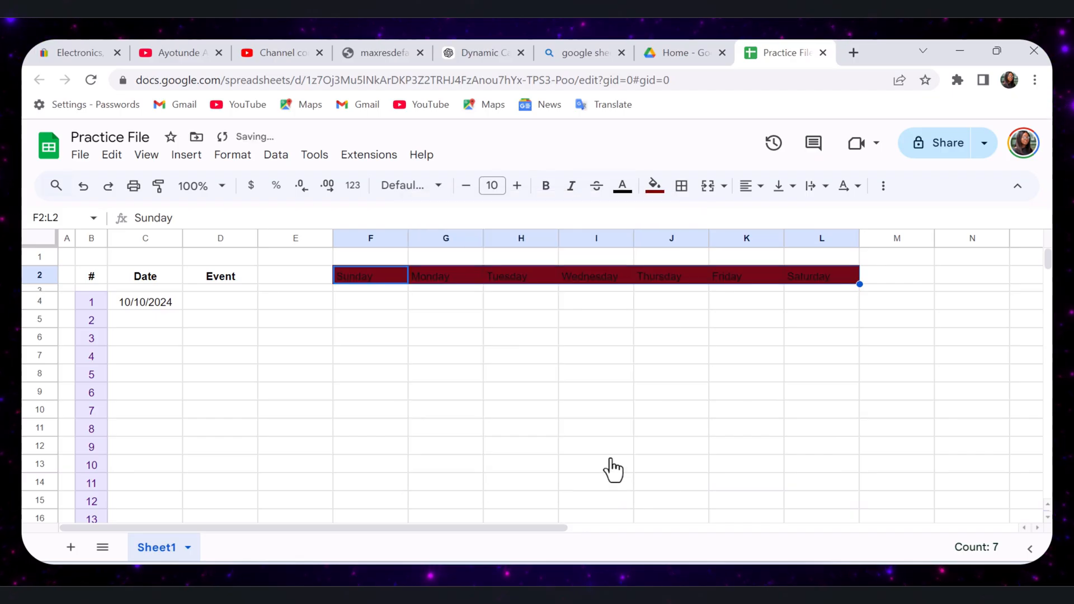
# Step: Format the weekday names in F2:L2 as white, bold, horizontally centred text
pyautogui.click(622, 187)
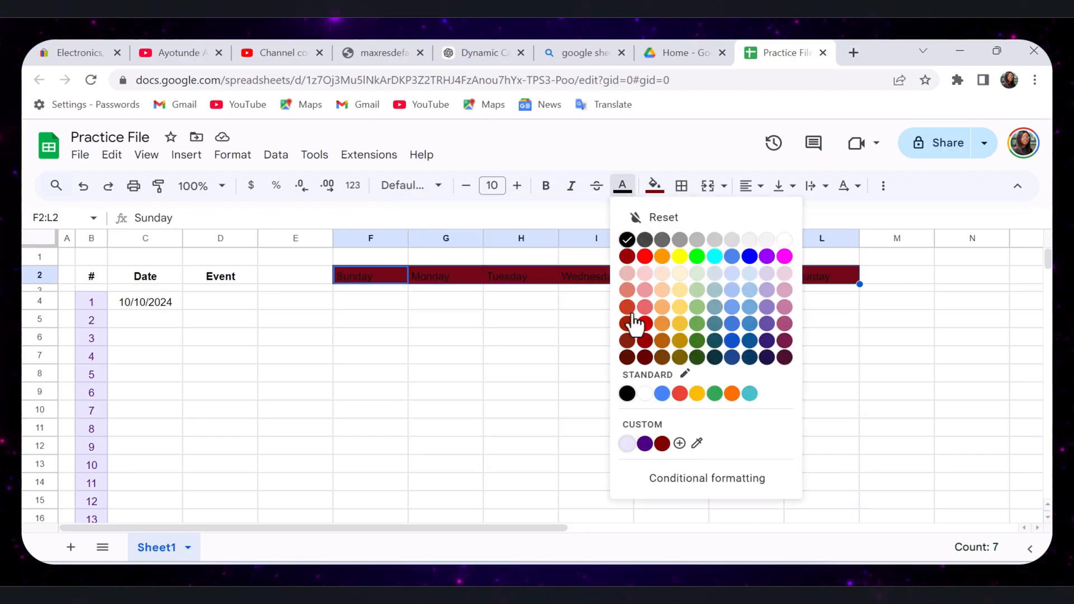
pyautogui.click(643, 394)
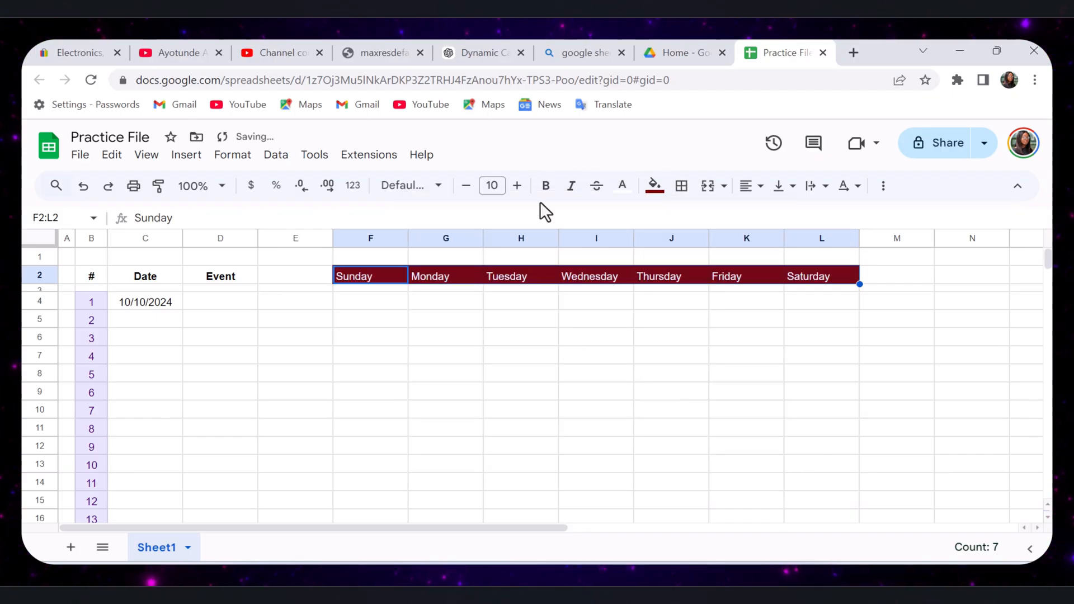
pyautogui.click(546, 186)
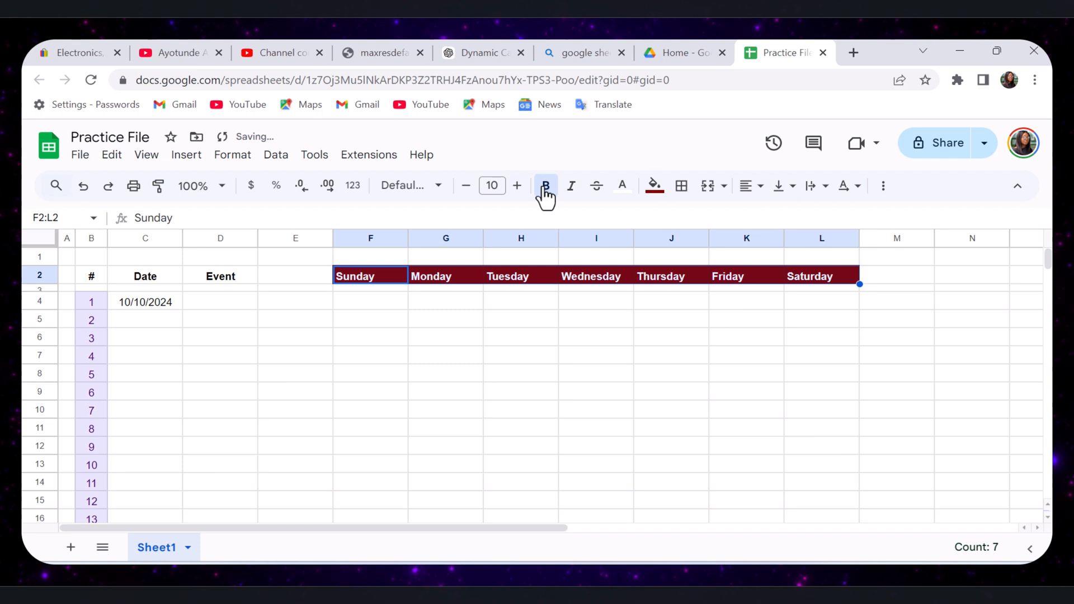
pyautogui.click(759, 190)
pyautogui.click(776, 215)
pyautogui.click(661, 358)
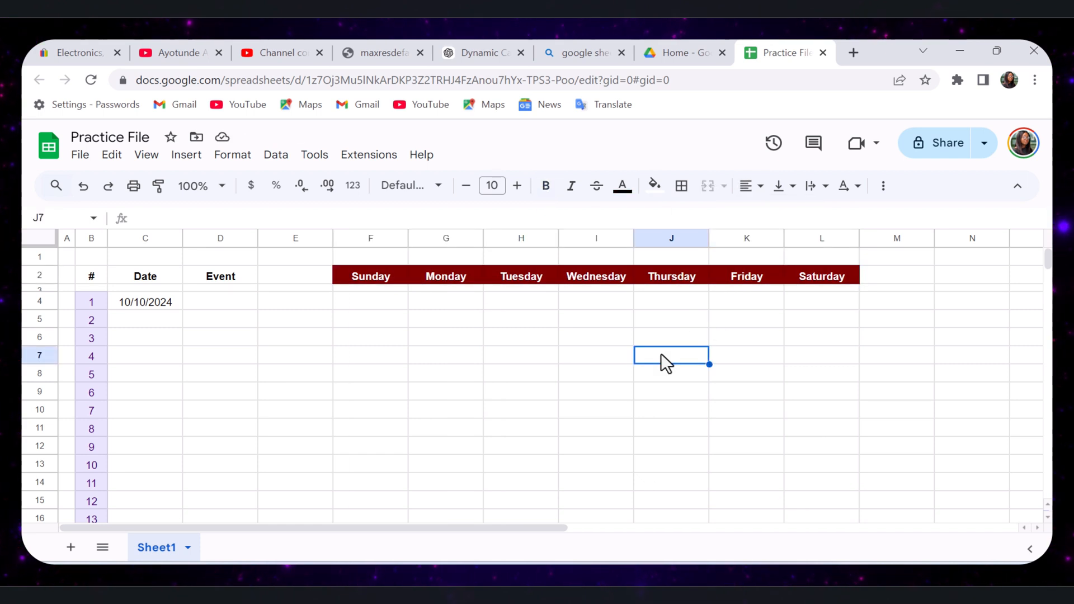
# Step: Enter the calendar's start date 5/28 in F4 under the Sunday header
pyautogui.click(376, 302)
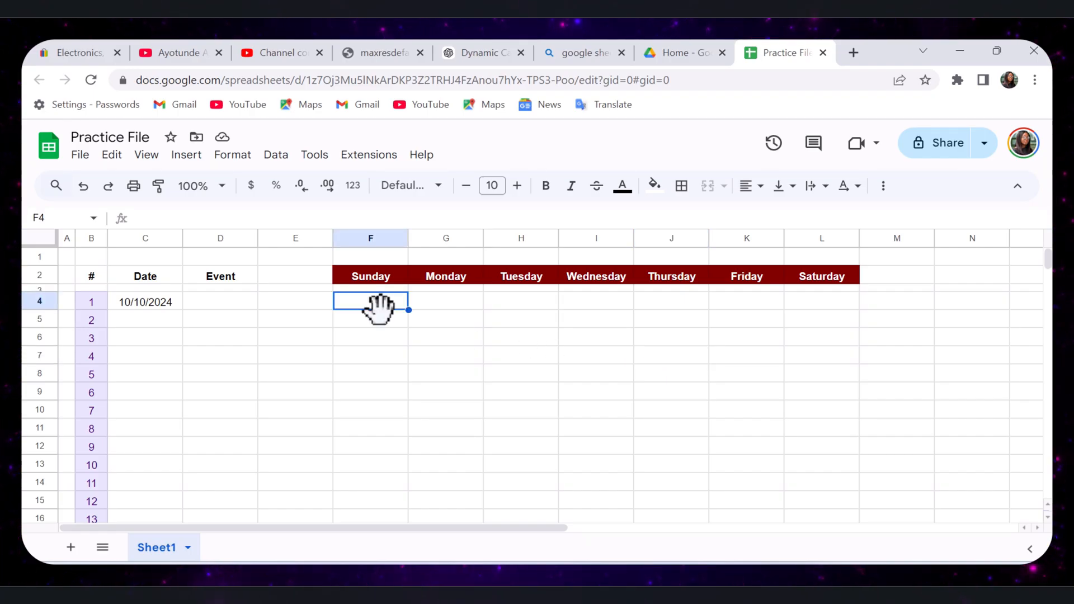
pyautogui.write('5/')
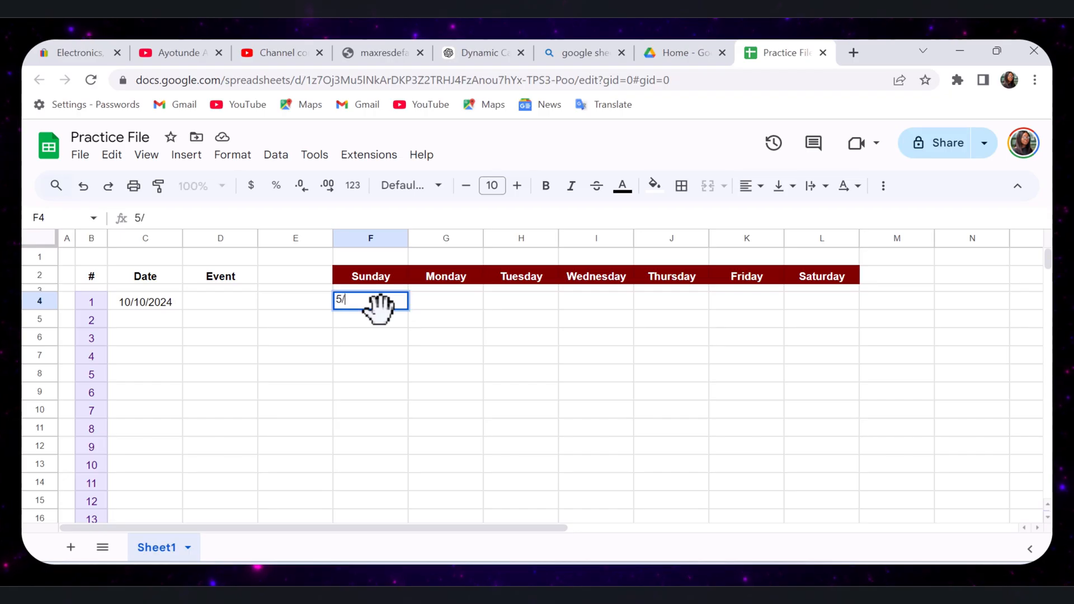
pyautogui.write('28')
pyautogui.press('Return')
pyautogui.press('Up')
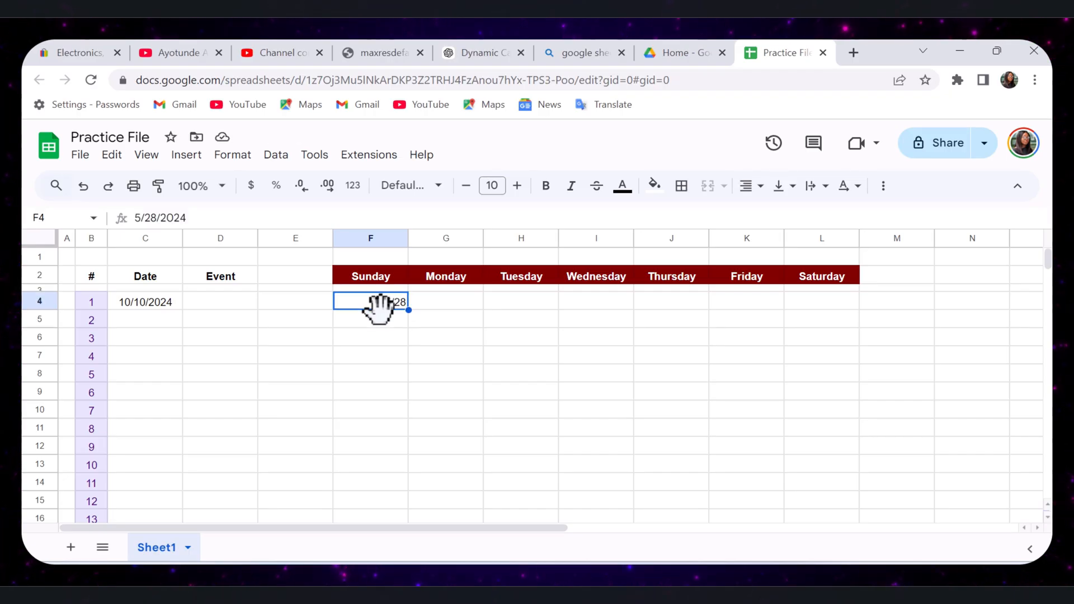
# Step: Enter the formula =F4+1 in G4 and fill it across to L4 under Saturday
pyautogui.press('Right')
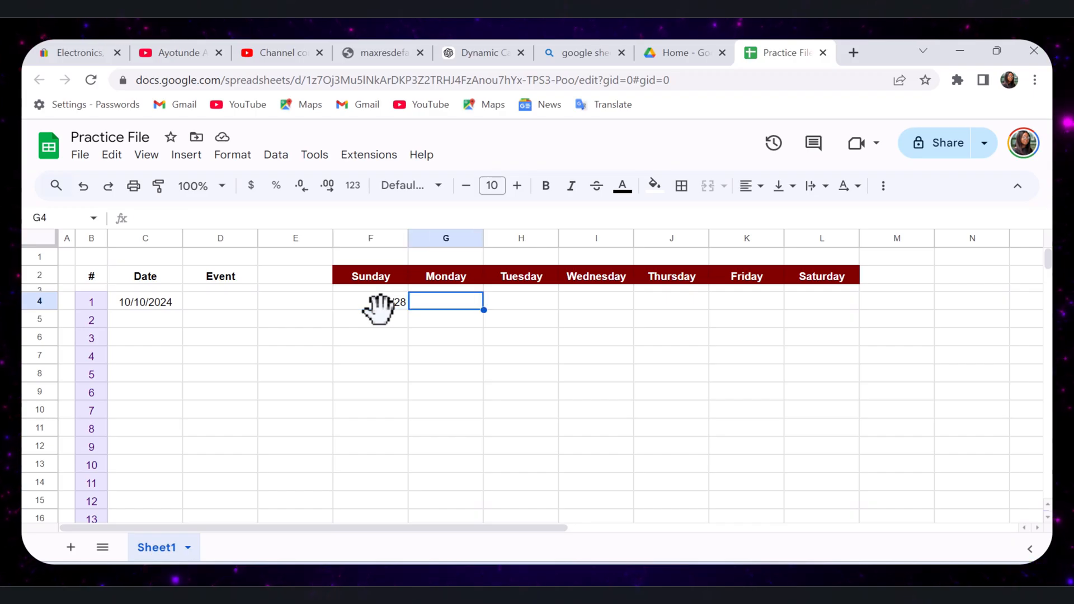
pyautogui.write('=F4+1')
pyautogui.press('Return')
pyautogui.press('Up')
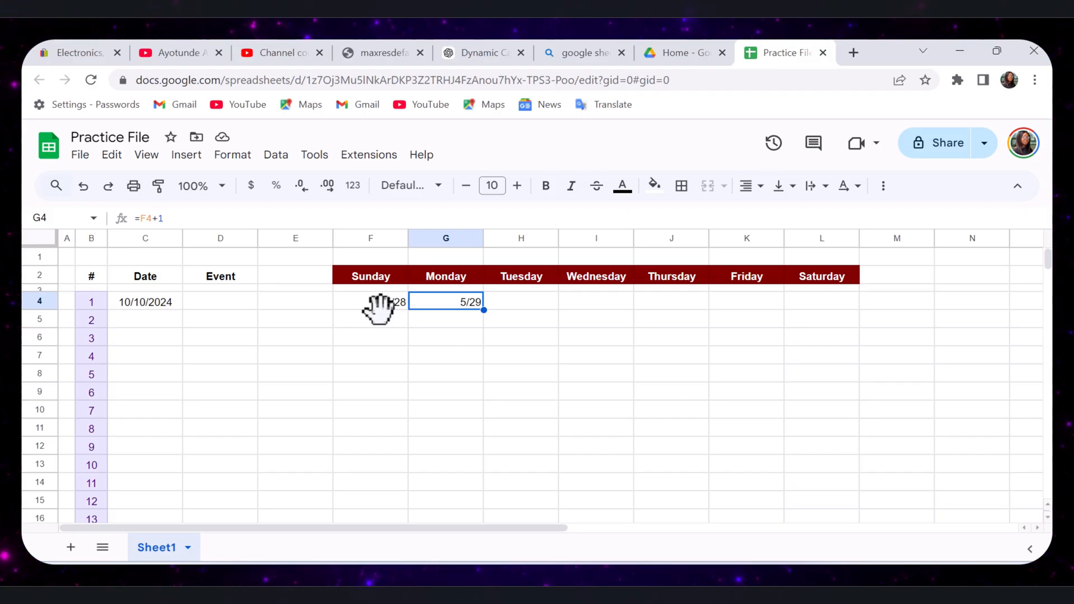
pyautogui.click(450, 355)
pyautogui.click(467, 304)
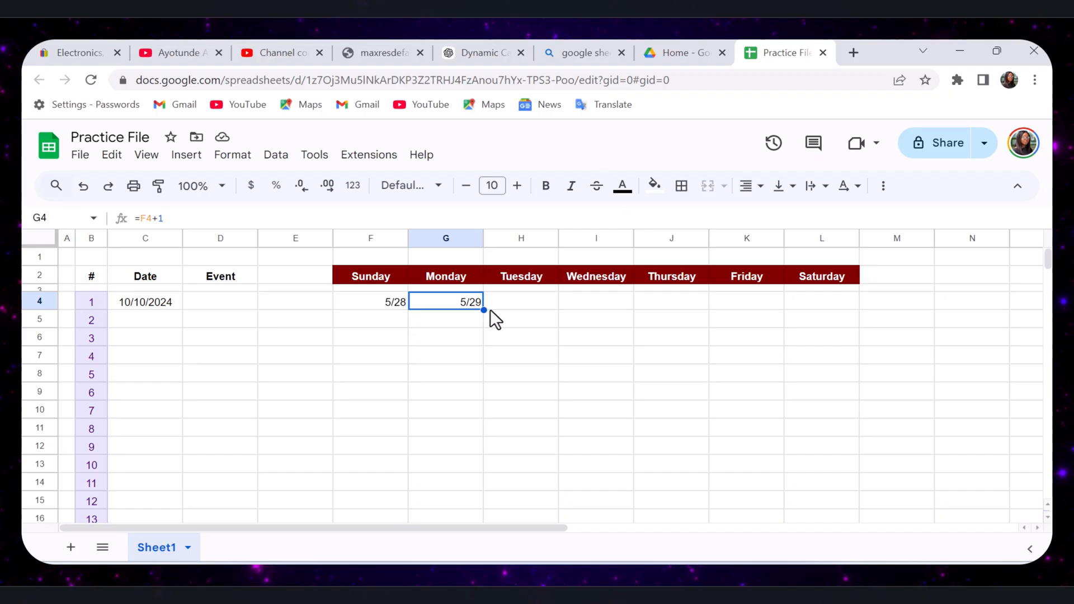
pyautogui.moveTo(484, 310); pyautogui.dragTo(828, 311)
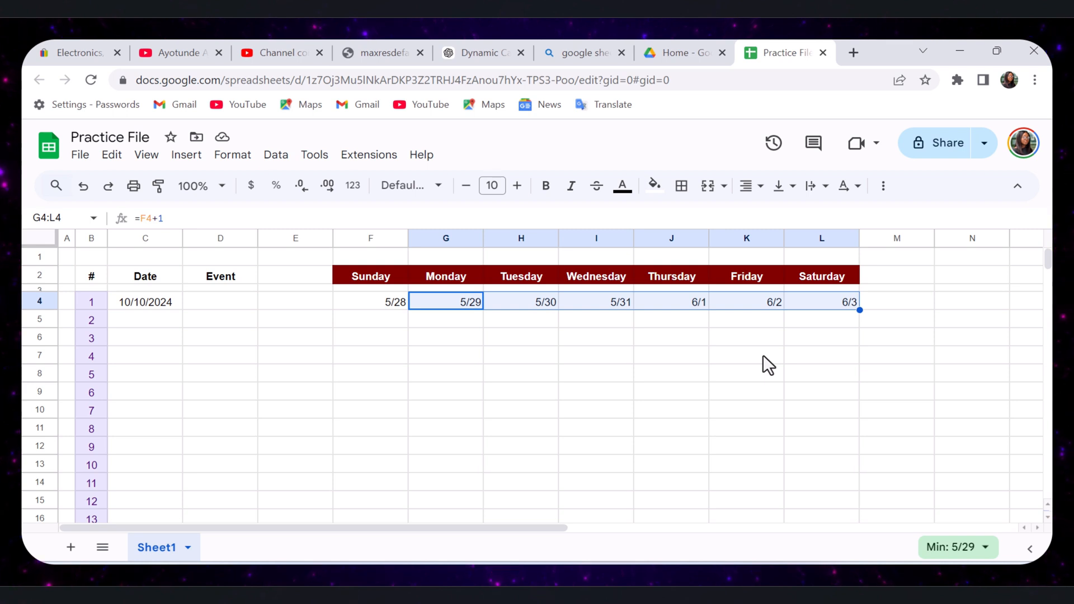
pyautogui.click(663, 355)
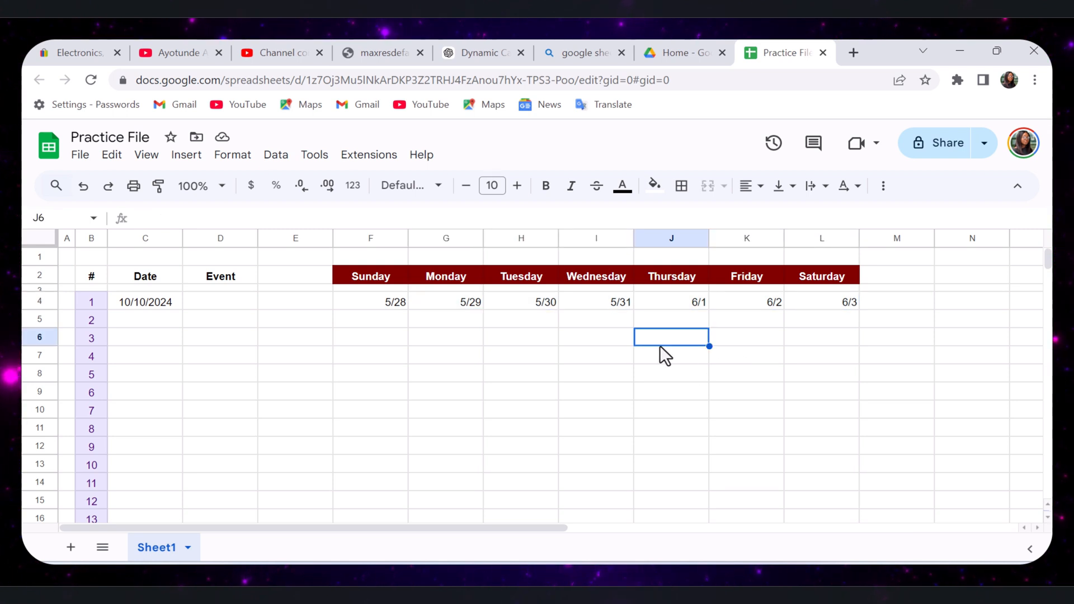
# Step: Apply a custom date format in the "August 5" style, full month name and day, to the dates in F4:L4
pyautogui.click(387, 309)
pyautogui.hotkey('ctrl', 'shift', 'Right')
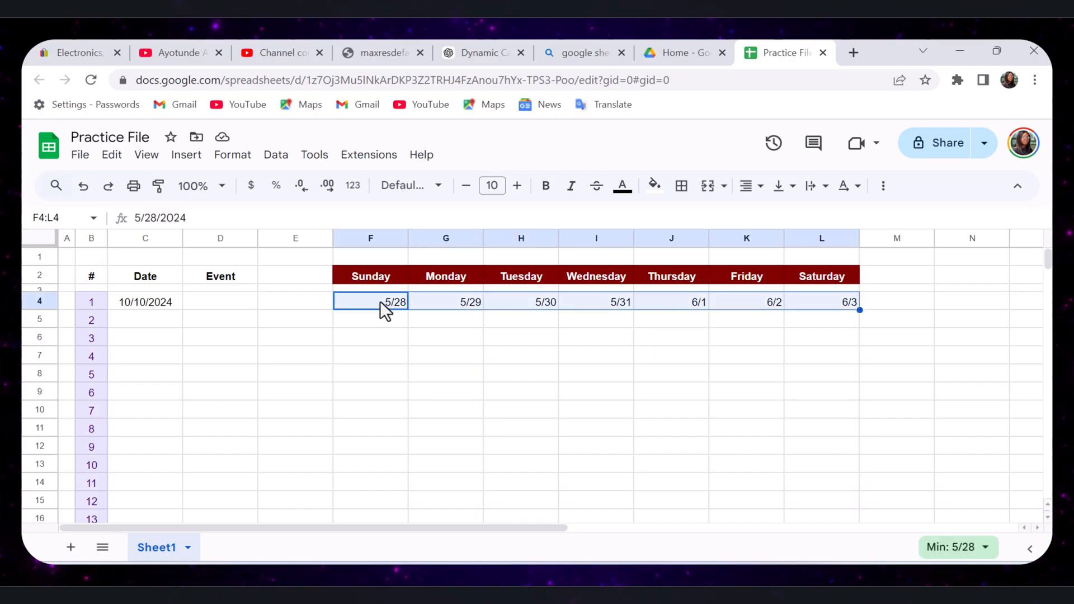
pyautogui.click(232, 155)
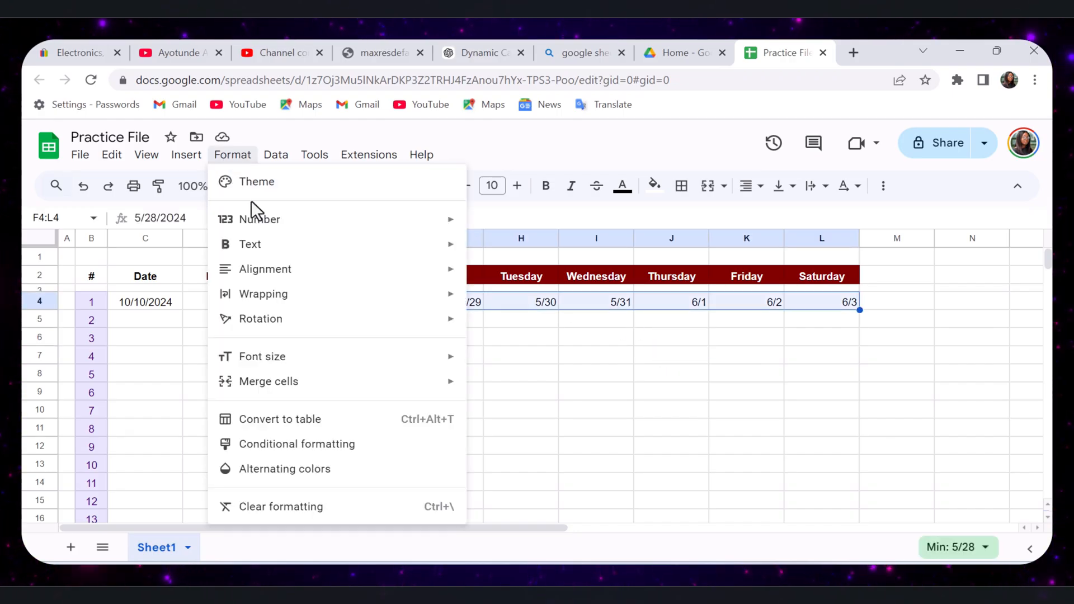
pyautogui.moveTo(256, 227)
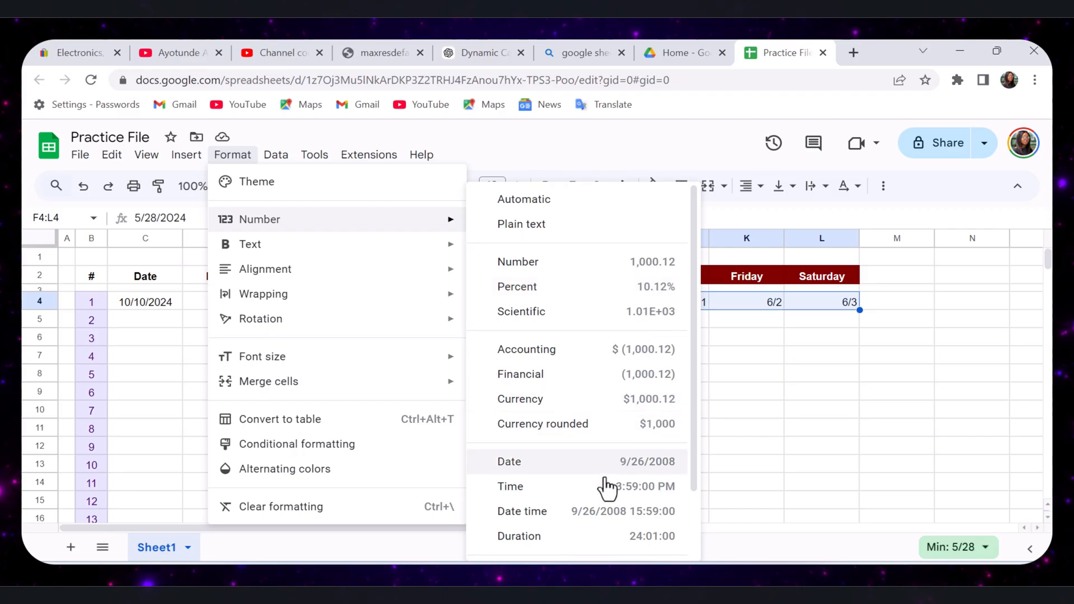
pyautogui.scroll(-2, 607, 486)
pyautogui.click(543, 519)
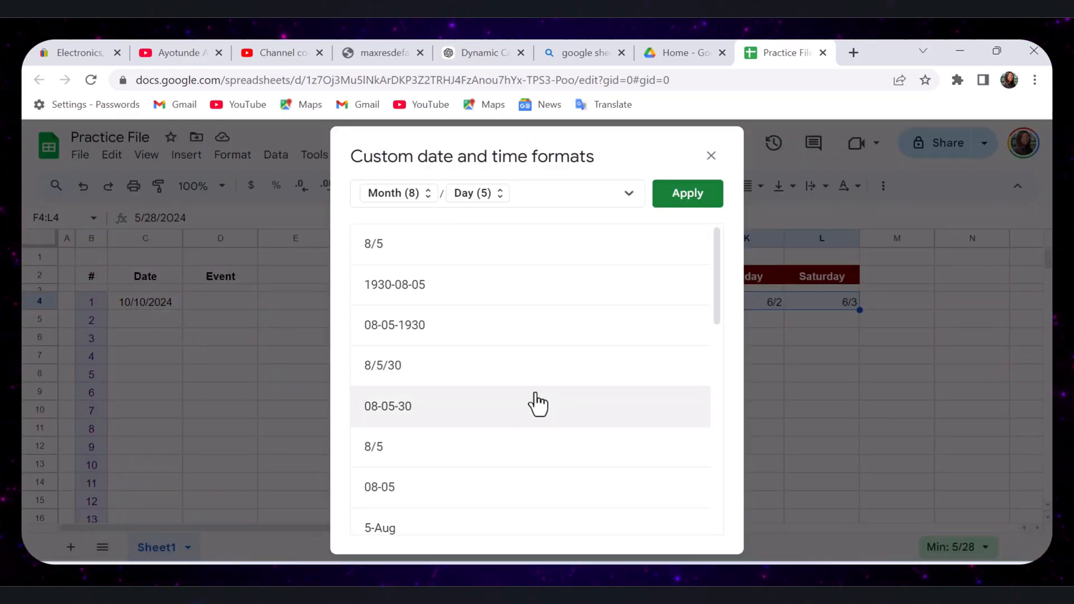
pyautogui.scroll(-5, 539, 402)
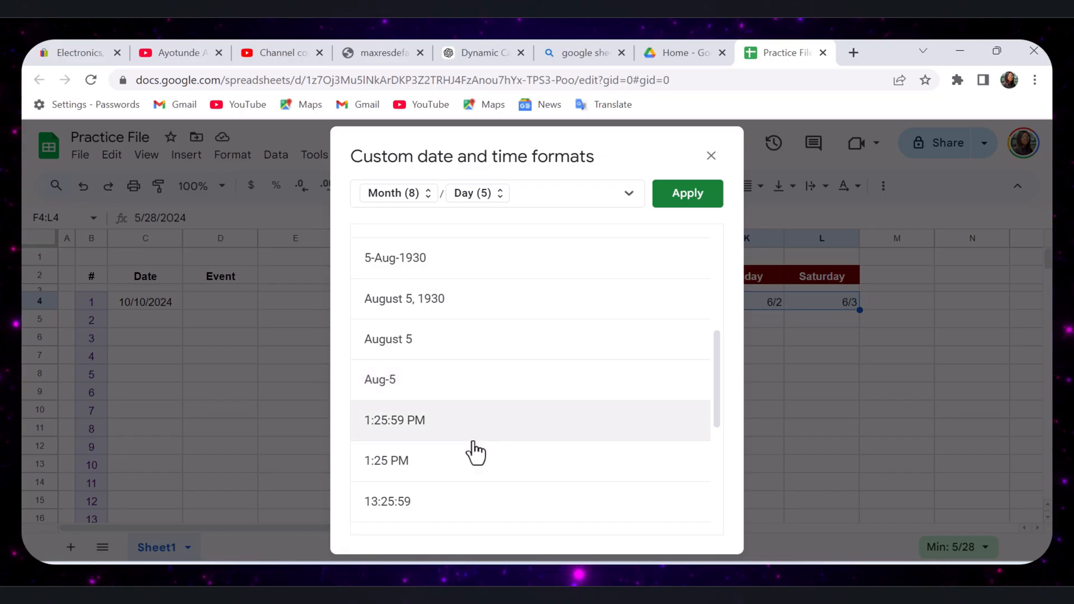
pyautogui.click(433, 352)
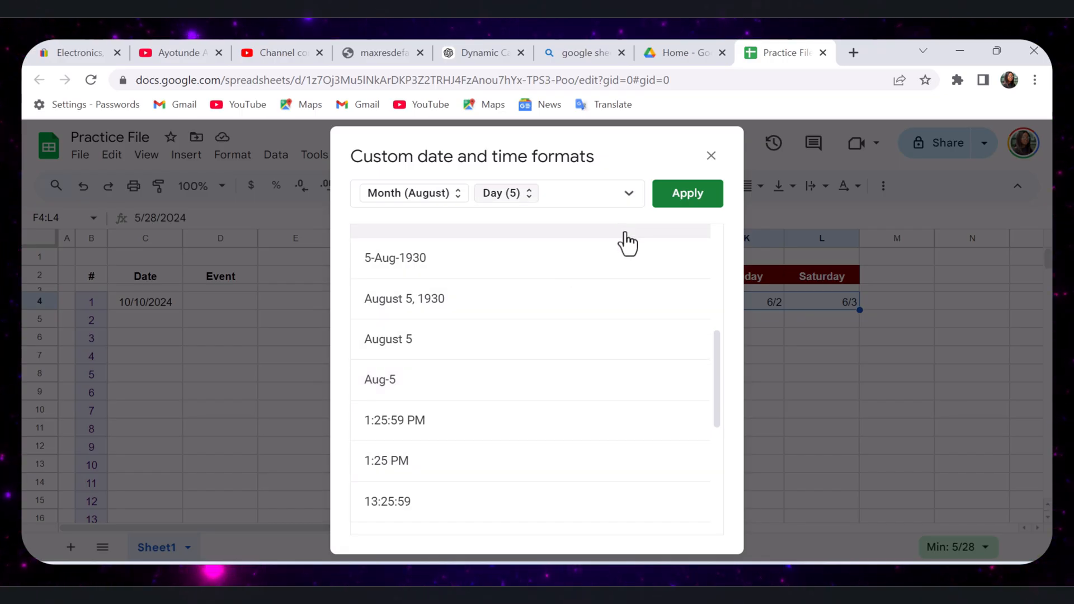
pyautogui.click(666, 199)
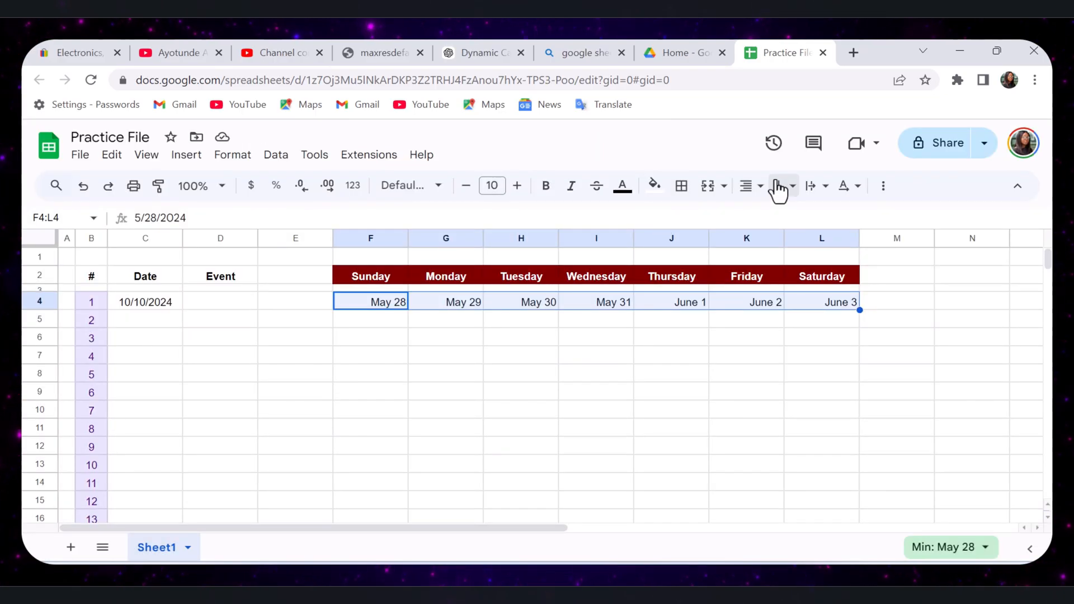
# Step: Centre the dates in F4:L4 horizontally
pyautogui.click(756, 187)
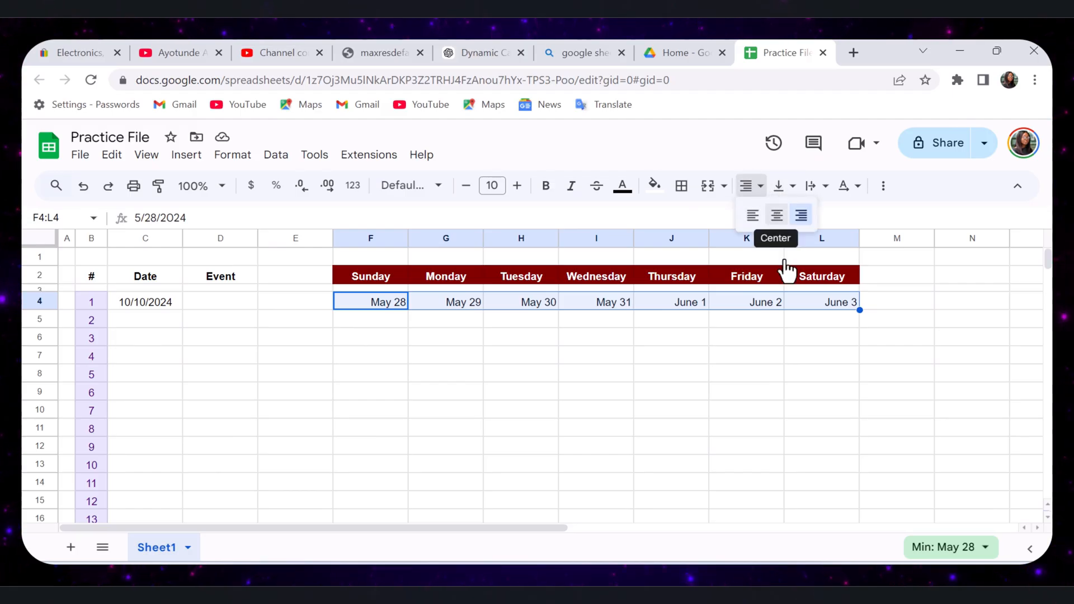
pyautogui.click(777, 217)
pyautogui.click(822, 373)
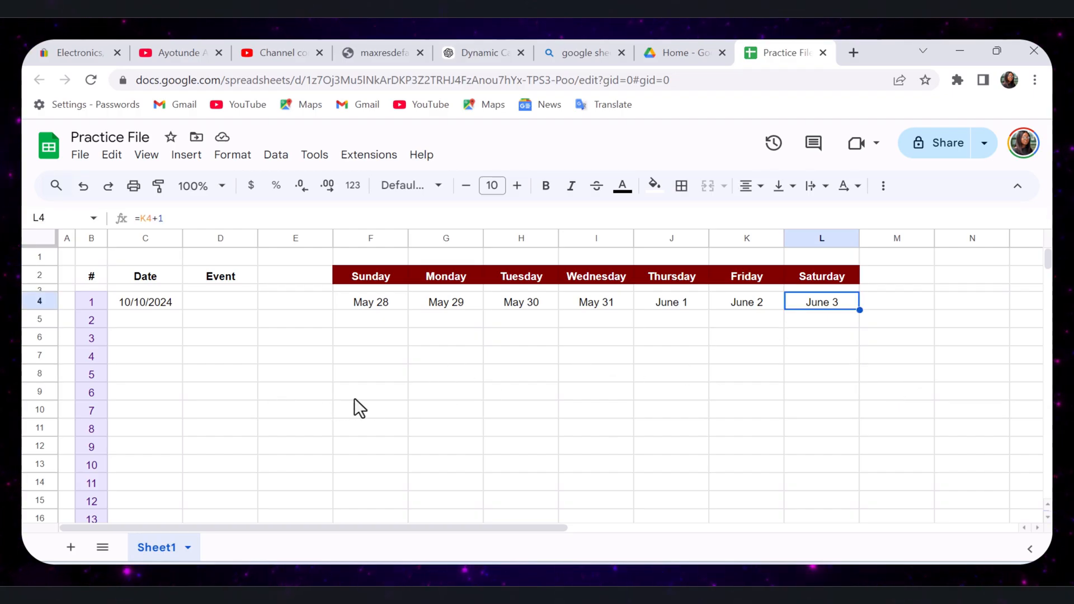
# Step: Enter the formula =F4+7 in F10 to start the second week under Sunday
pyautogui.click(371, 404)
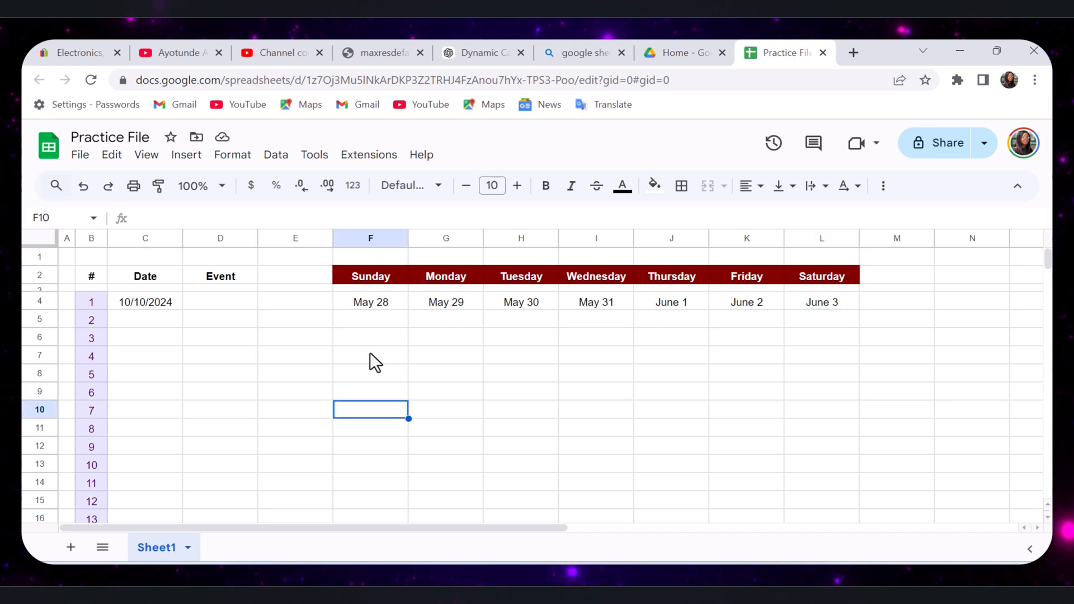
pyautogui.write('=')
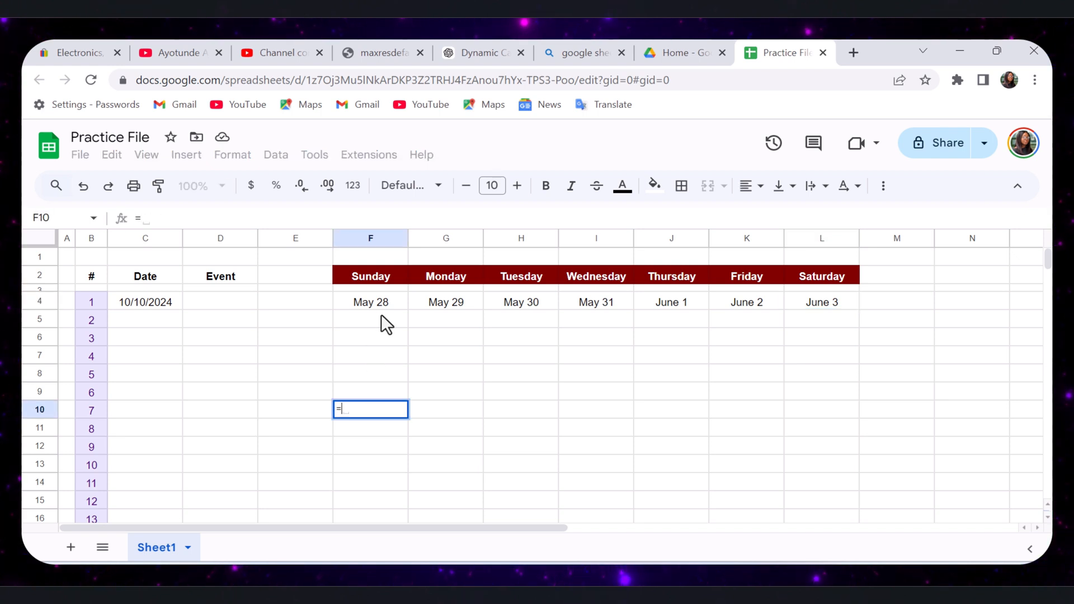
pyautogui.click(387, 302)
pyautogui.write('+7')
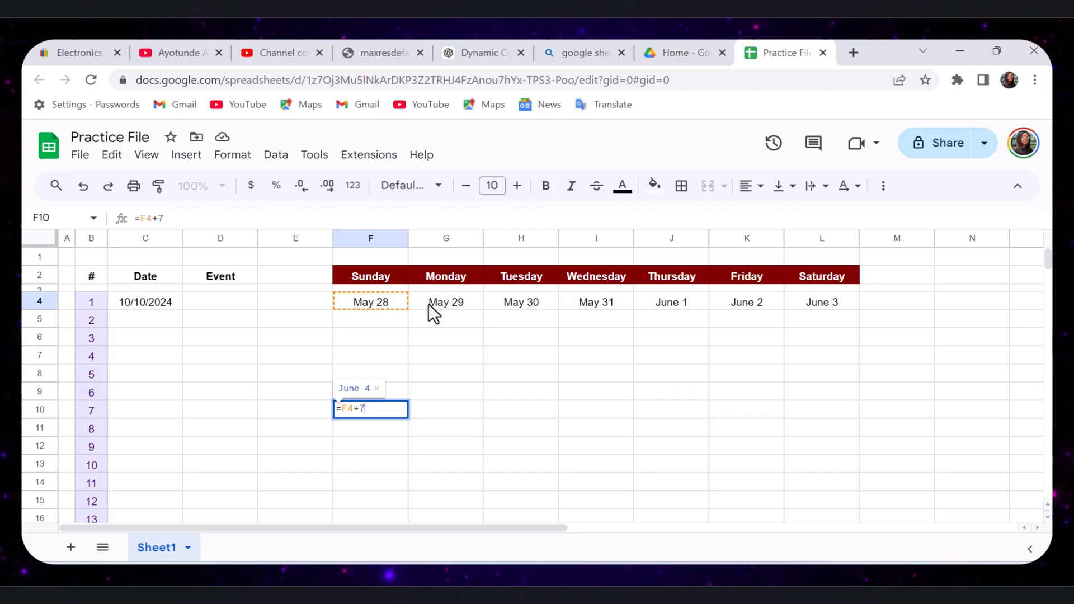
pyautogui.press('Return')
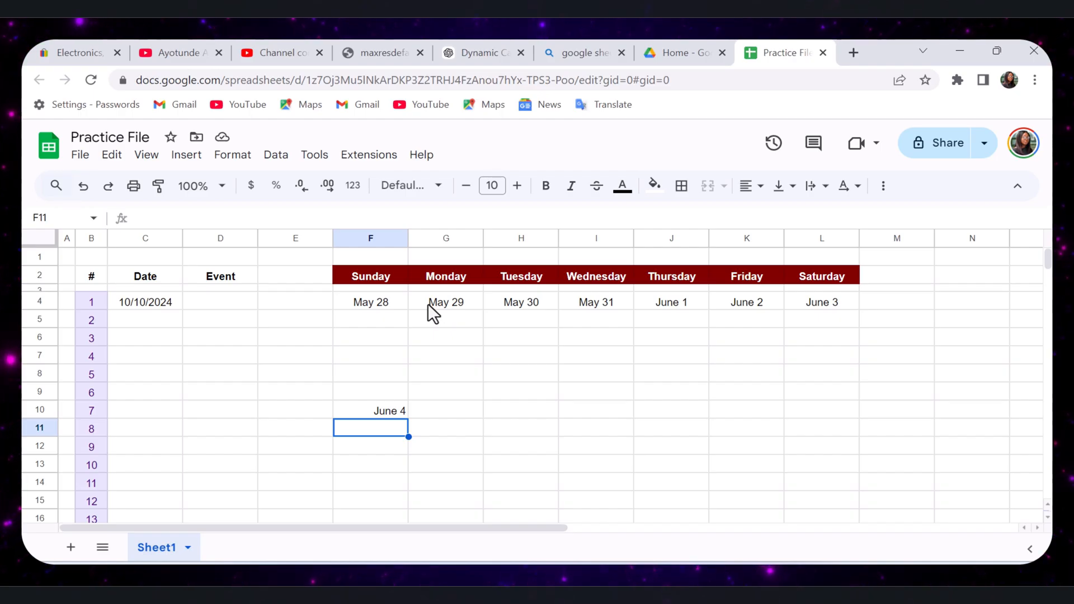
# Step: Enter the formula =F10+1 in G10 and fill it across to L10 under Saturday
pyautogui.click(375, 415)
pyautogui.click(429, 413)
pyautogui.write('=')
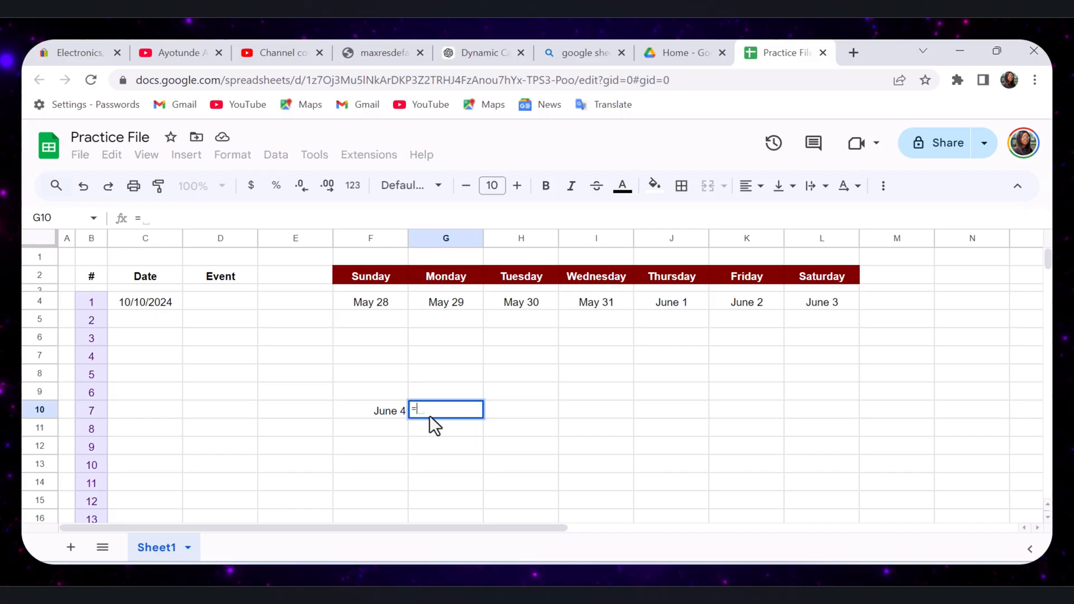
pyautogui.press('Left')
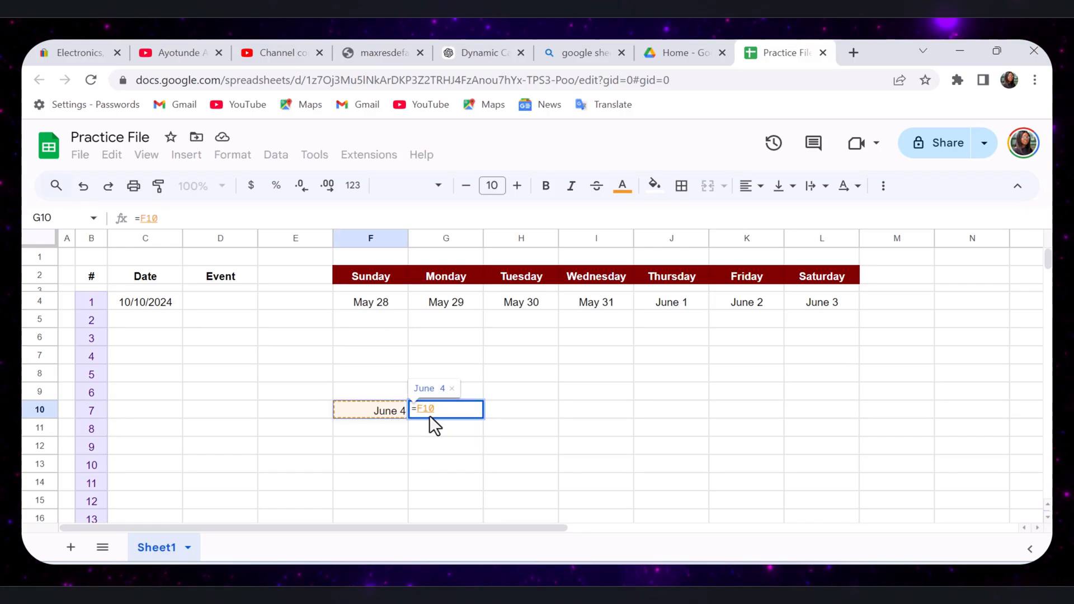
pyautogui.write('+1')
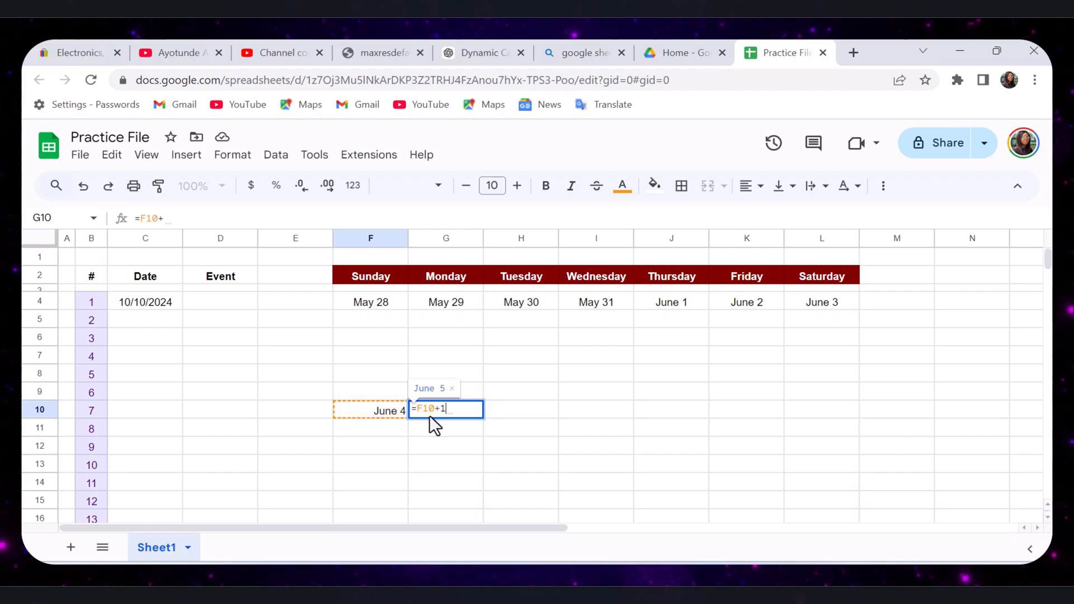
pyautogui.press('Return')
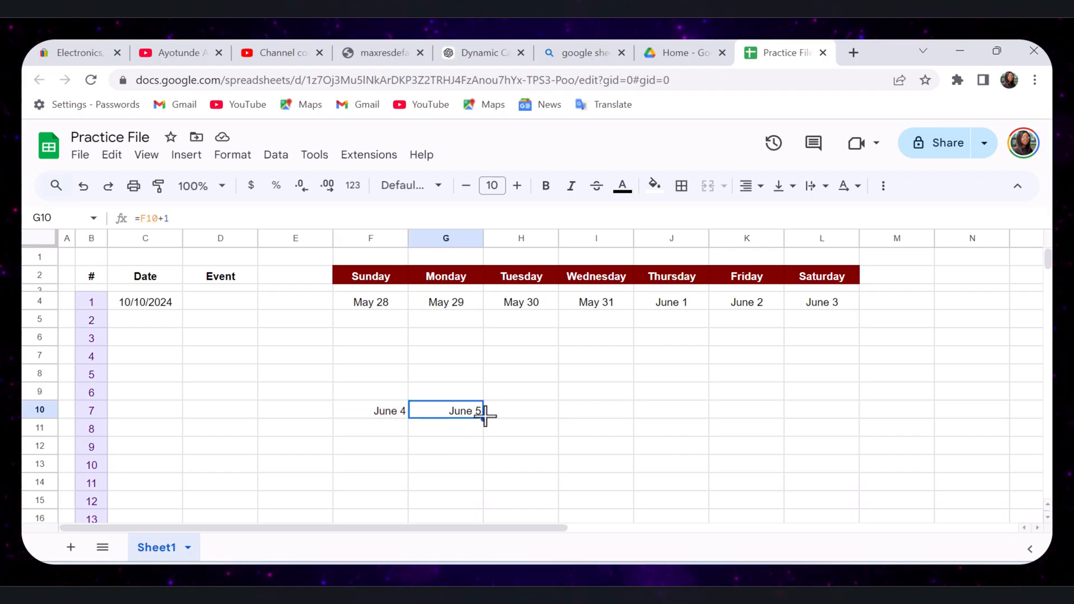
pyautogui.moveTo(485, 416); pyautogui.dragTo(817, 442)
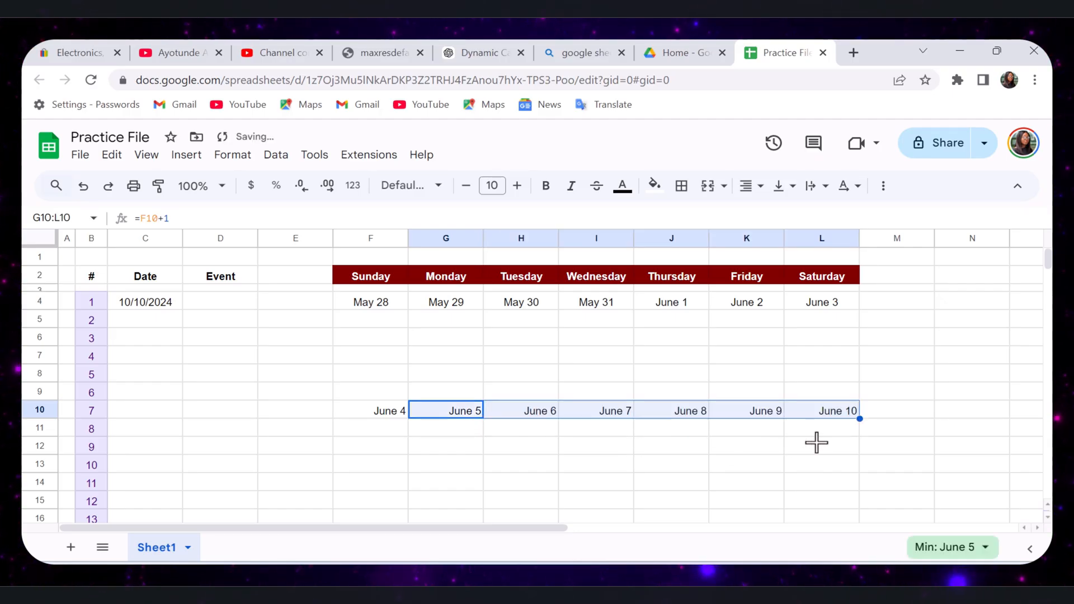
# Step: Centre the dates in F10:L10 horizontally
pyautogui.click(446, 463)
pyautogui.moveTo(374, 417); pyautogui.dragTo(815, 413)
pyautogui.hotkey('ctrl', 'shift', 'e')
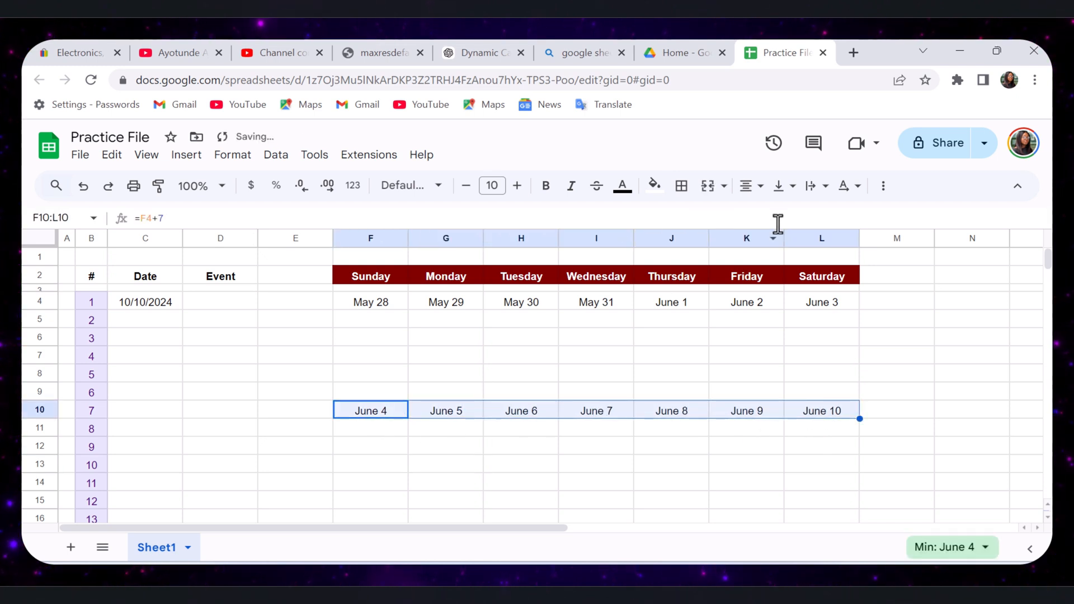
# Step: Copy the week of dates F10:L10 into the following week rows, starting at F16, F22 and F28
pyautogui.hotkey('ctrl', 'c')
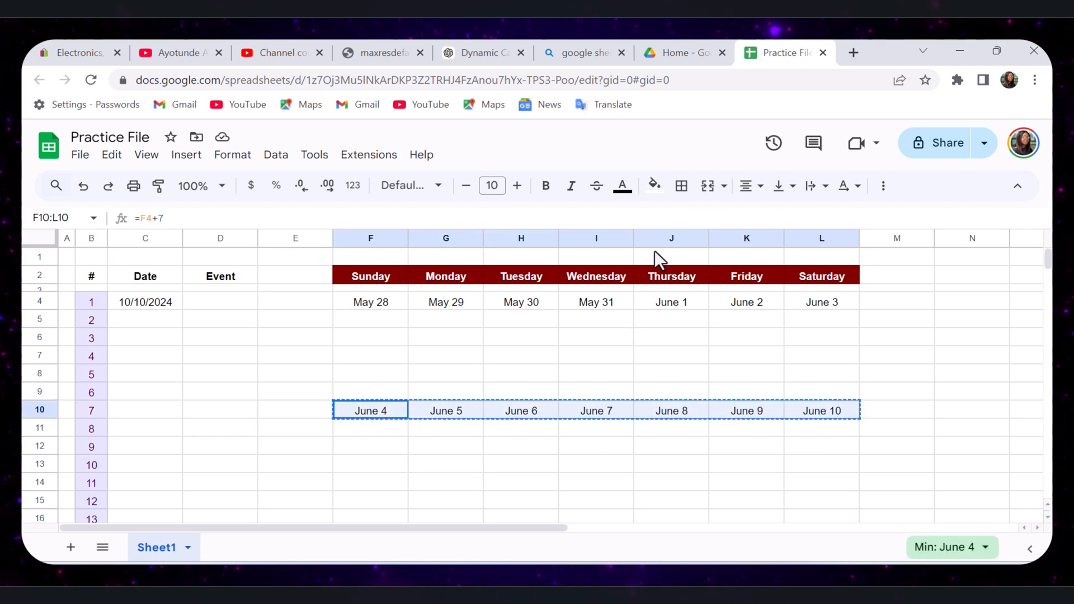
pyautogui.scroll(-2, 625, 397)
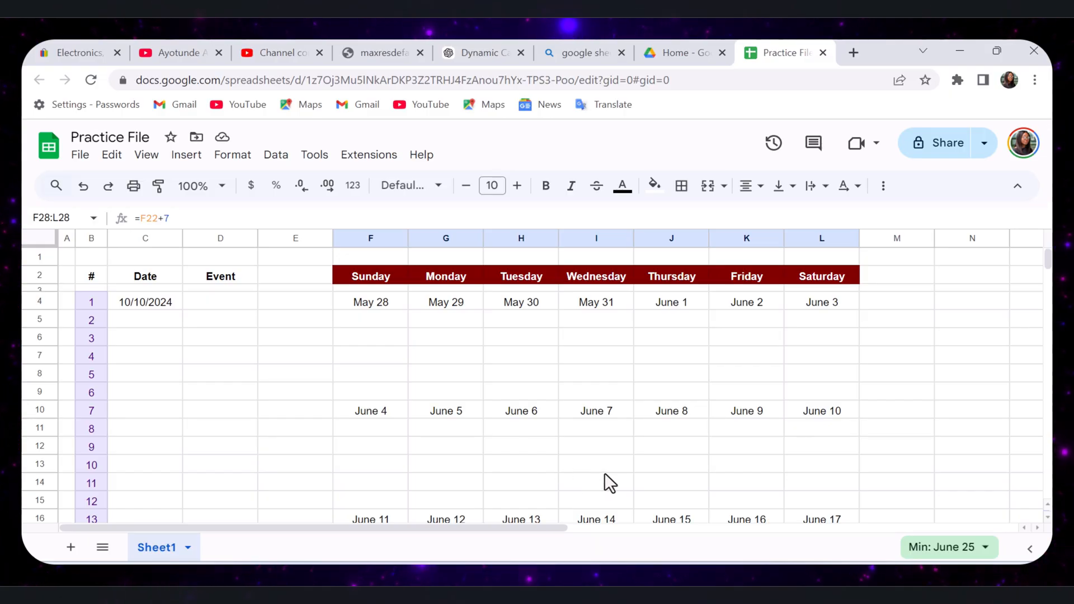
pyautogui.scroll(-2, 613, 472)
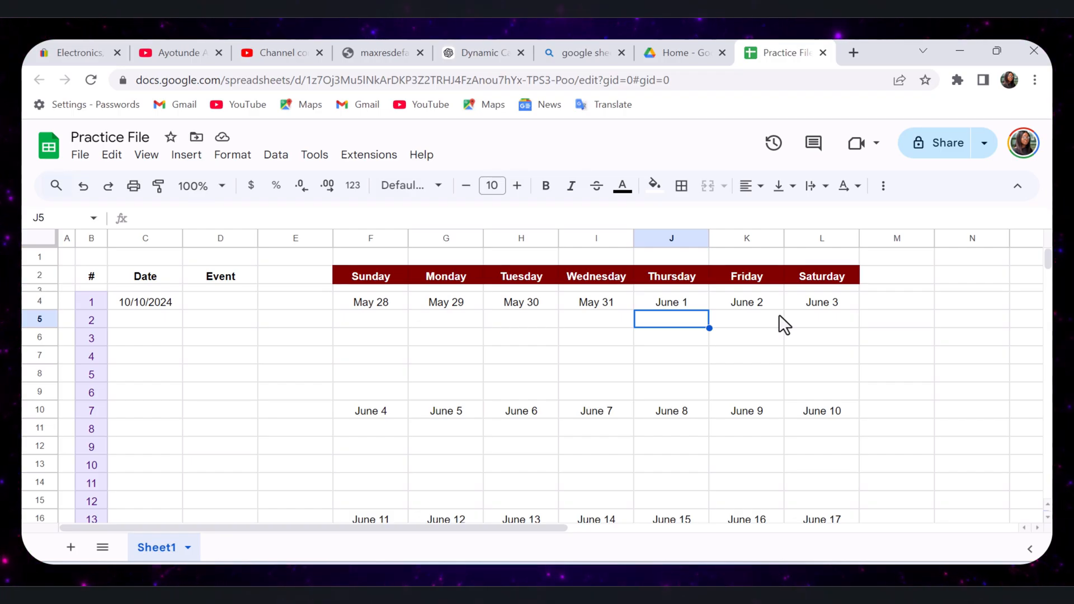
# Step: Fill the first week's date cells F4:L4 with the custom light pink colour
pyautogui.click(765, 335)
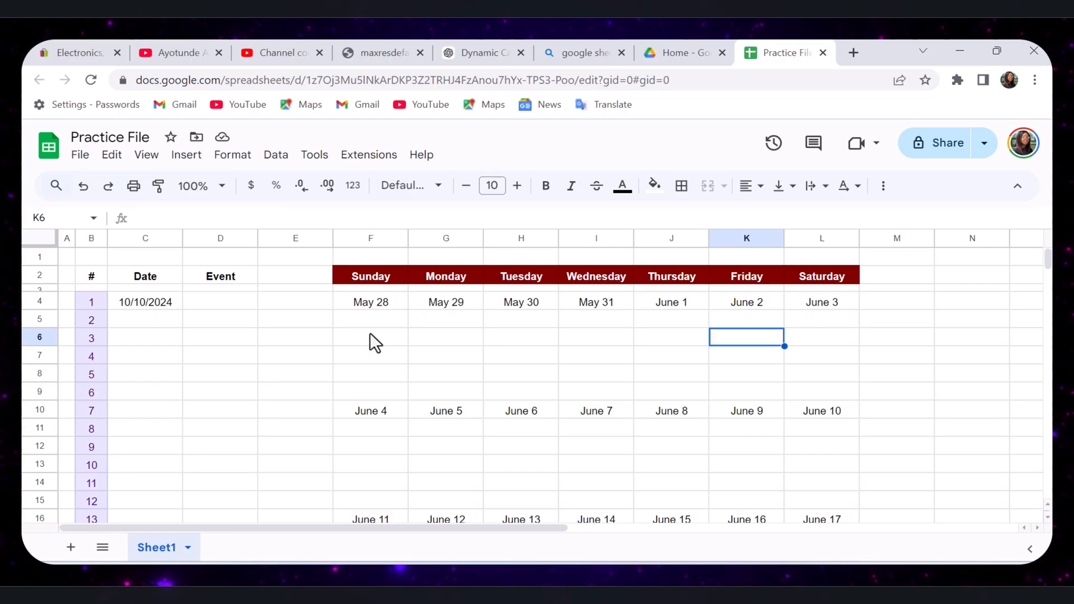
pyautogui.moveTo(373, 305); pyautogui.dragTo(801, 307)
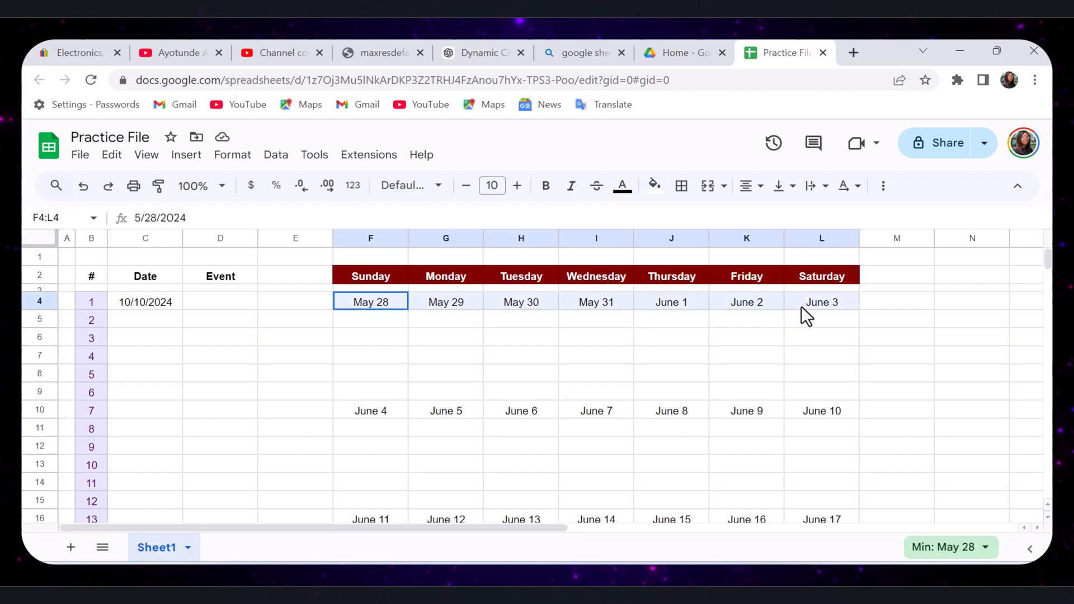
pyautogui.click(658, 187)
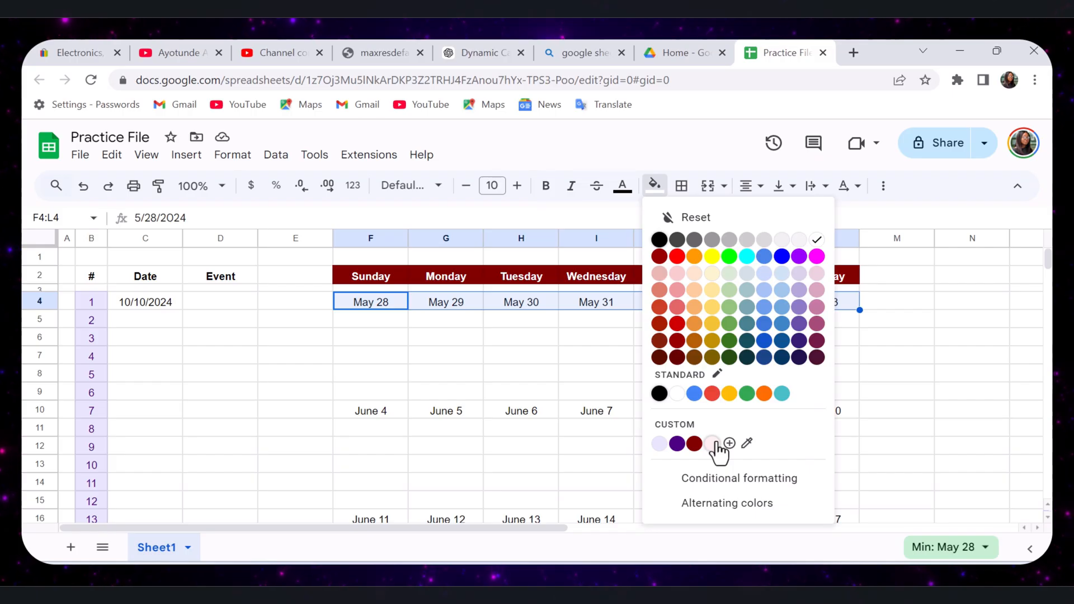
pyautogui.click(714, 443)
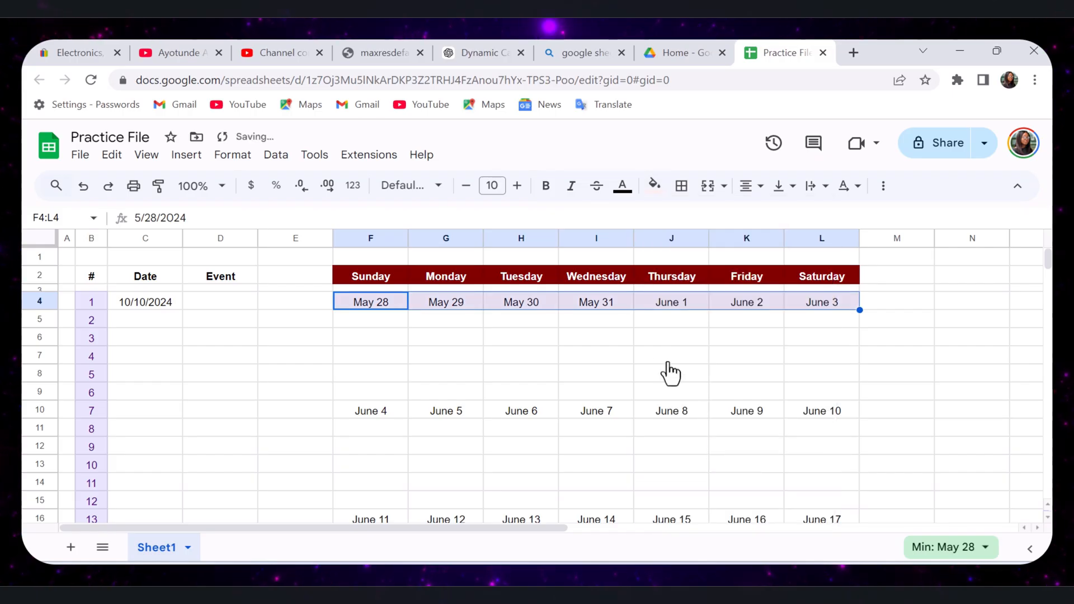
# Step: Set the text colour of the dates in F4:L4 to the custom red #C0392B
pyautogui.click(621, 188)
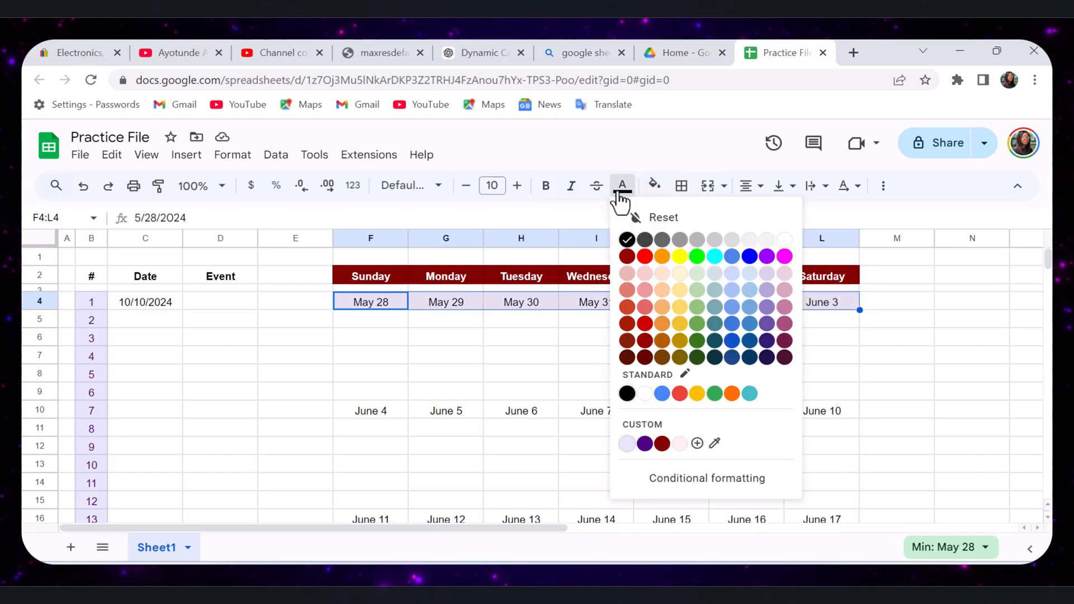
pyautogui.click(697, 443)
pyautogui.write('#C0392B')
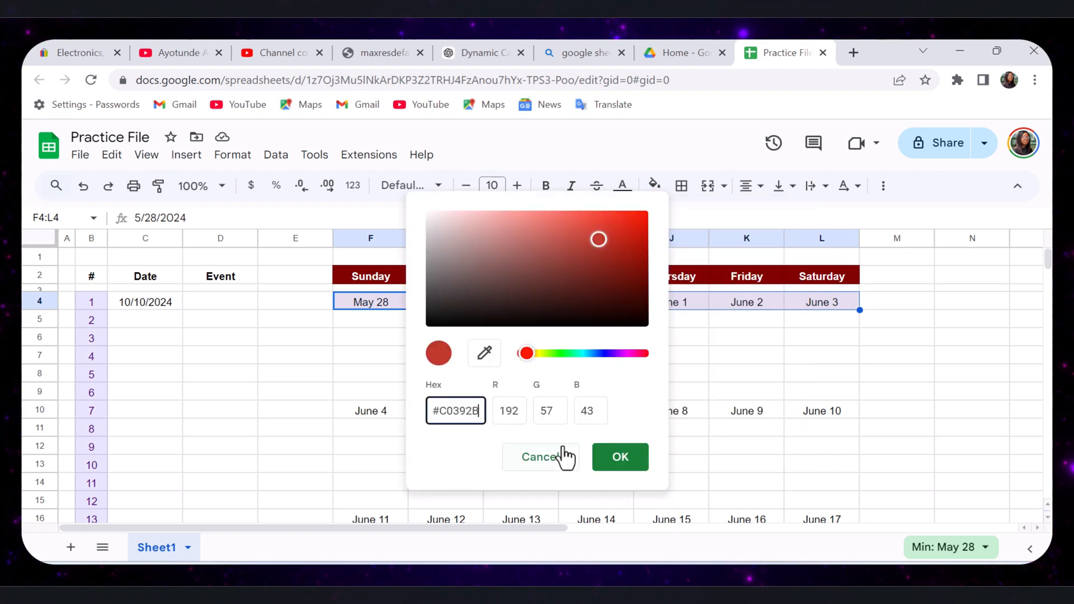
pyautogui.click(609, 461)
# Step: Make the dates in F4:L4 bold
pyautogui.moveTo(387, 300); pyautogui.dragTo(844, 294)
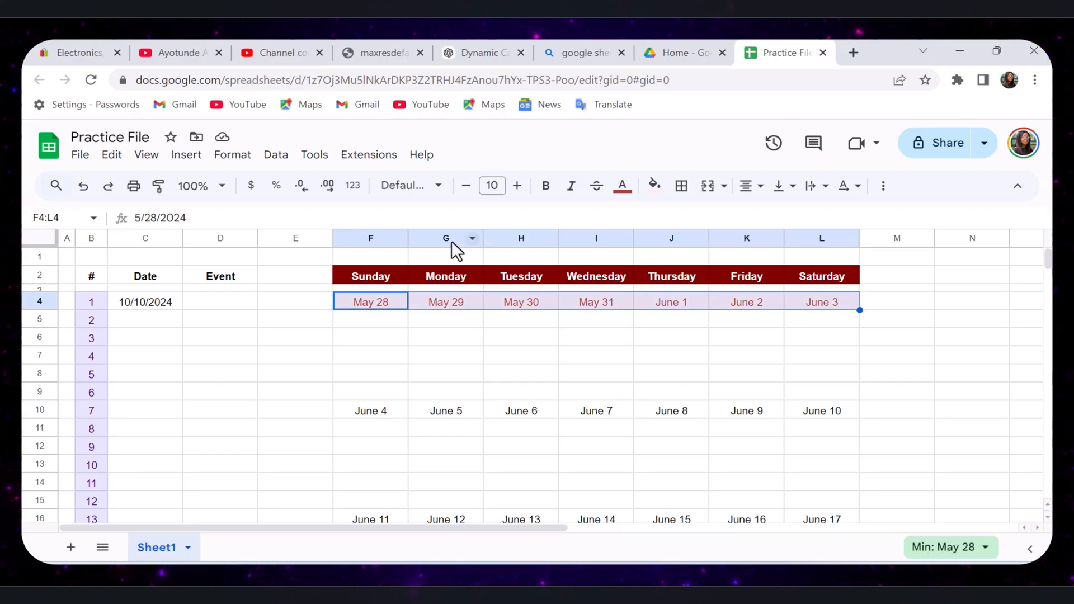
pyautogui.click(546, 185)
pyautogui.click(402, 316)
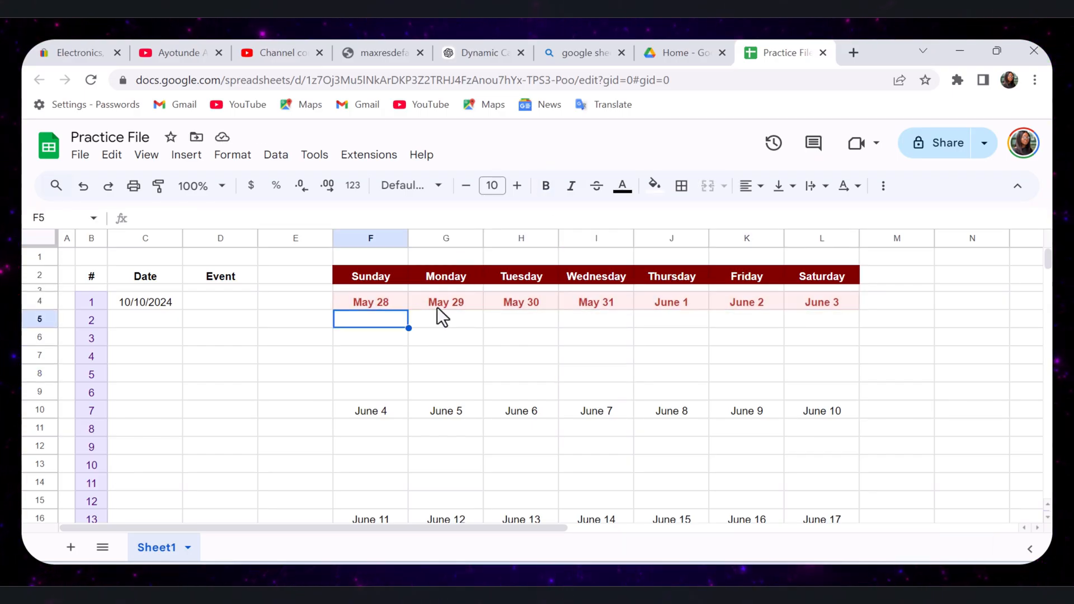
pyautogui.scroll(-4, 549, 423)
pyautogui.scroll(4, 532, 408)
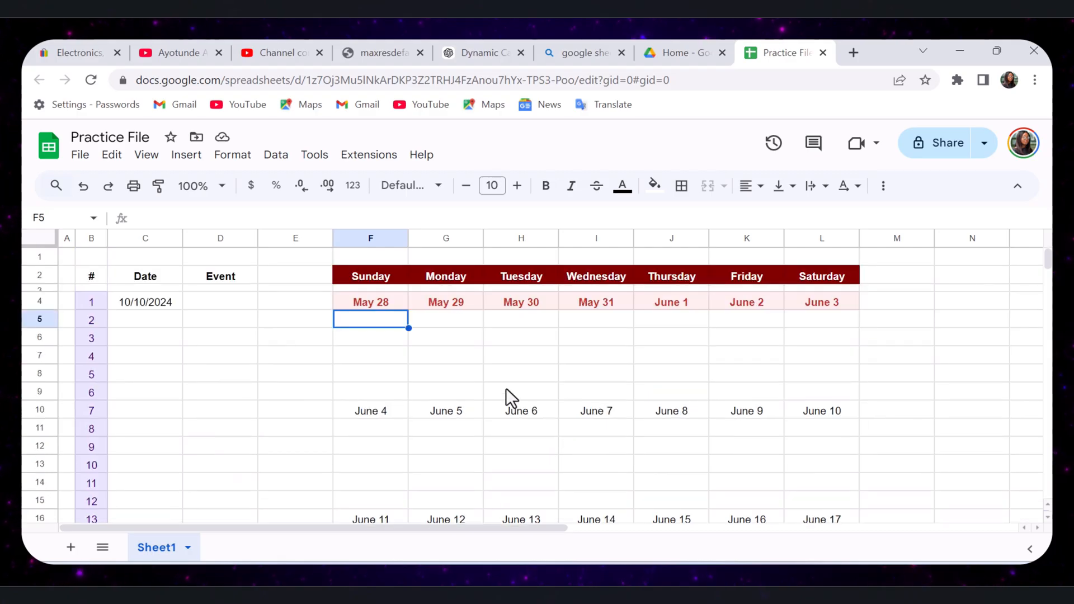
# Step: Copy the formatting of the first week's dates F4:L4 onto the second week's dates F10:L10
pyautogui.click(386, 332)
pyautogui.moveTo(379, 302); pyautogui.dragTo(821, 302)
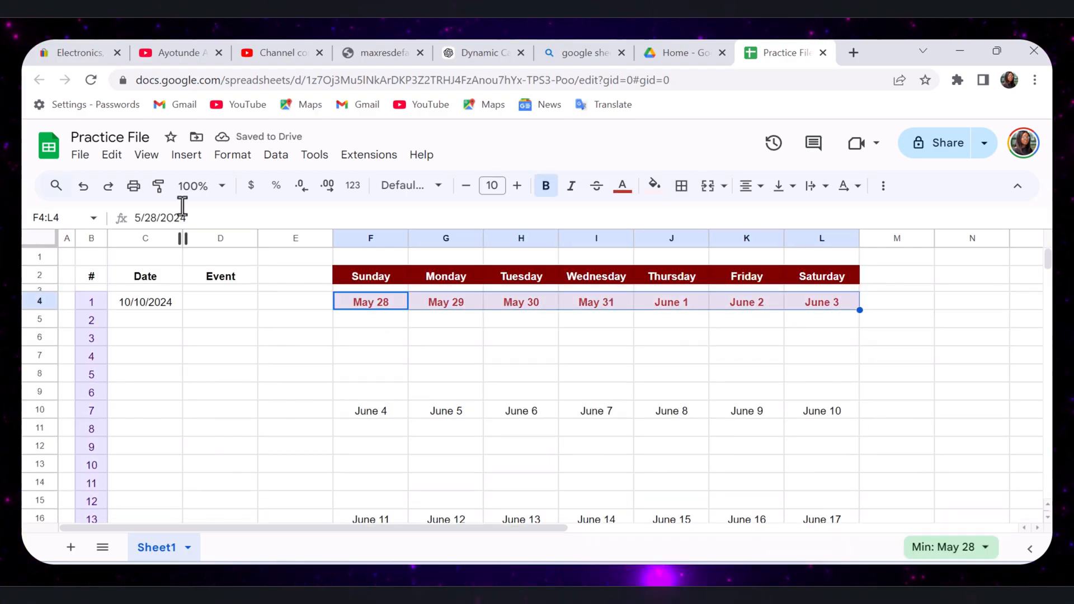
pyautogui.click(158, 185)
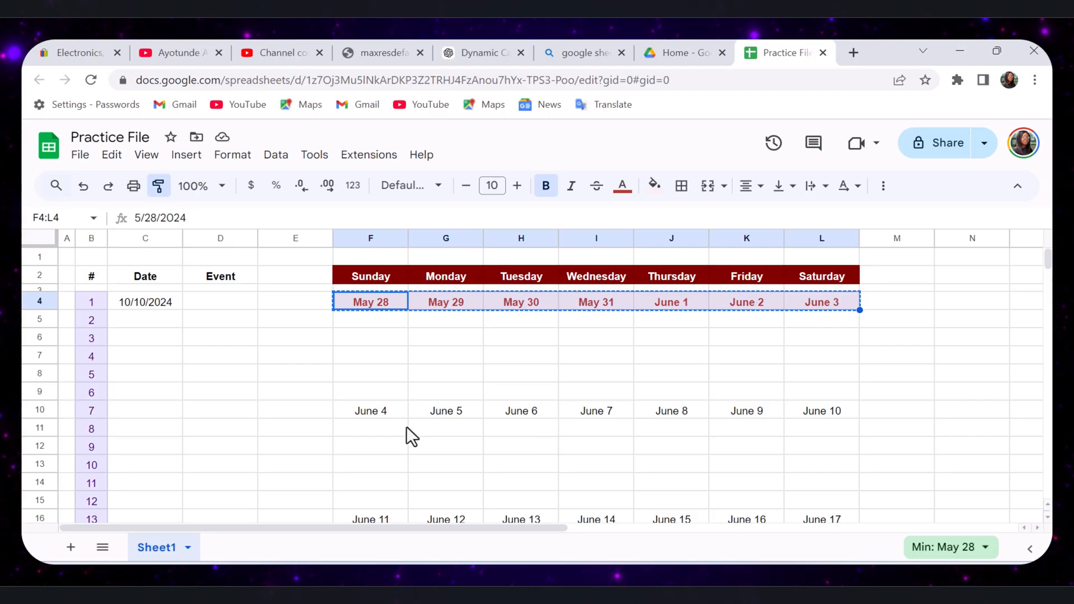
pyautogui.click(389, 407)
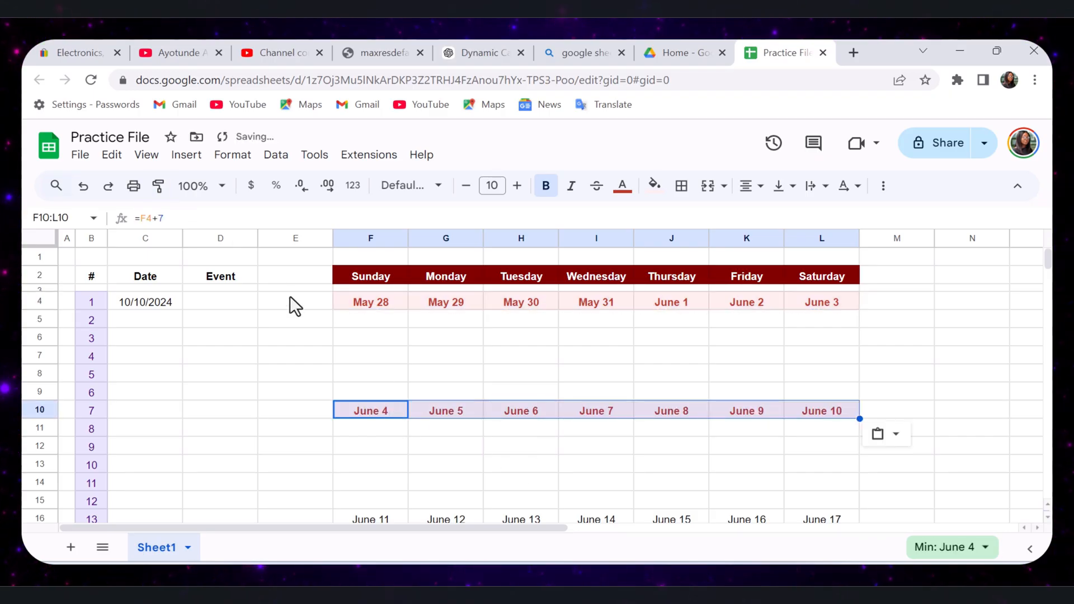
# Step: Copy the date formatting from F10:L10 onto the remaining week rows, starting with F16:L16
pyautogui.click(158, 186)
pyautogui.scroll(-3, 425, 420)
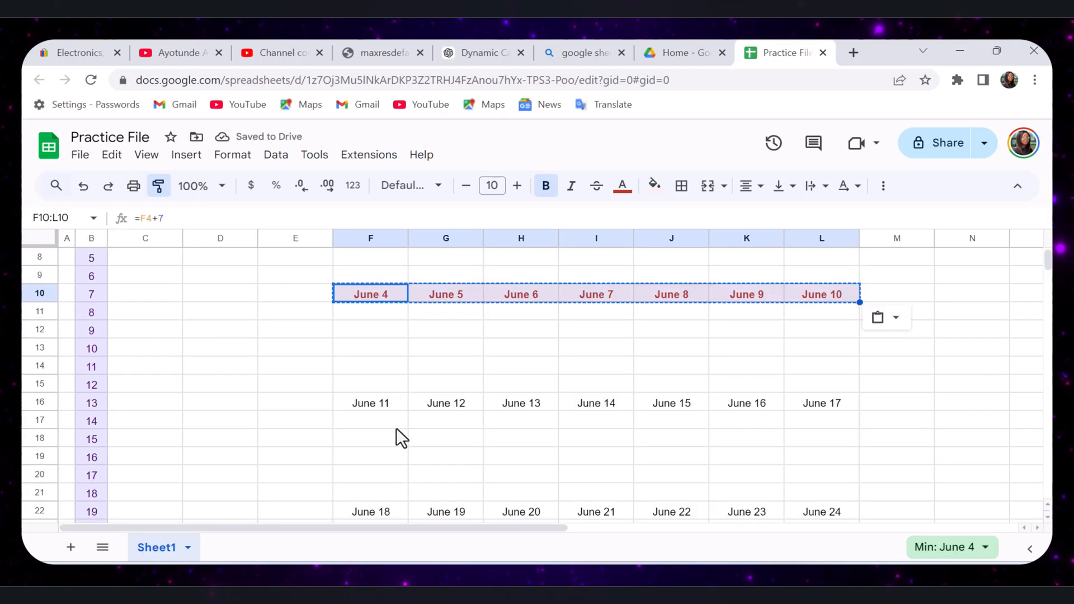
pyautogui.click(385, 401)
pyautogui.moveTo(385, 401); pyautogui.dragTo(822, 403)
pyautogui.click(158, 186)
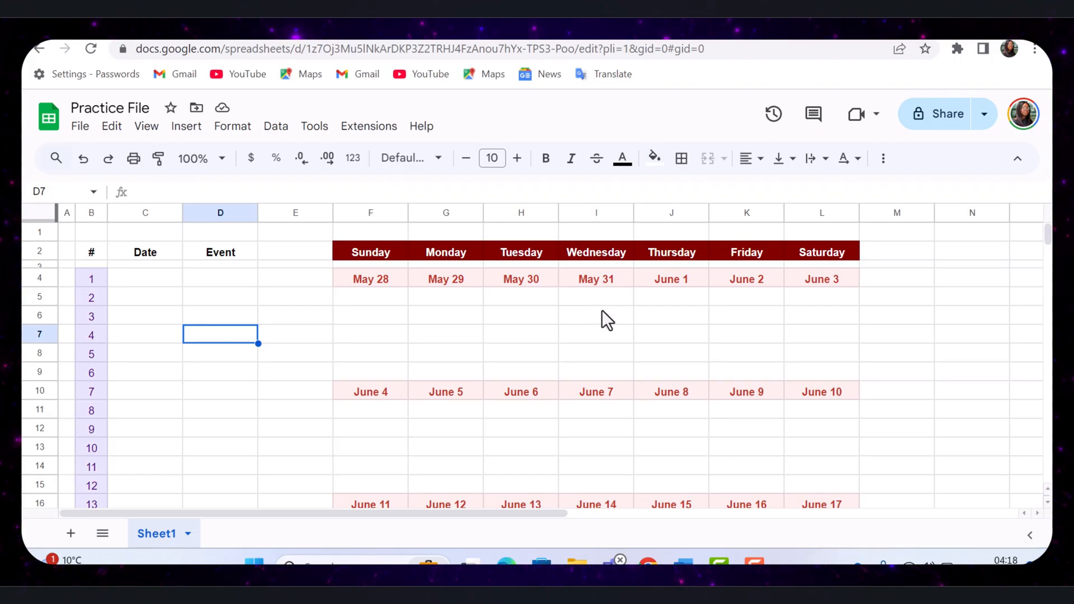
# Step: Enter =ARRAYFORMULA(IFERROR(FILTER($D$4:$D$53, $C$4:$C$53 = F$4), "")) in F5 and fill it across to L5
pyautogui.click(374, 297)
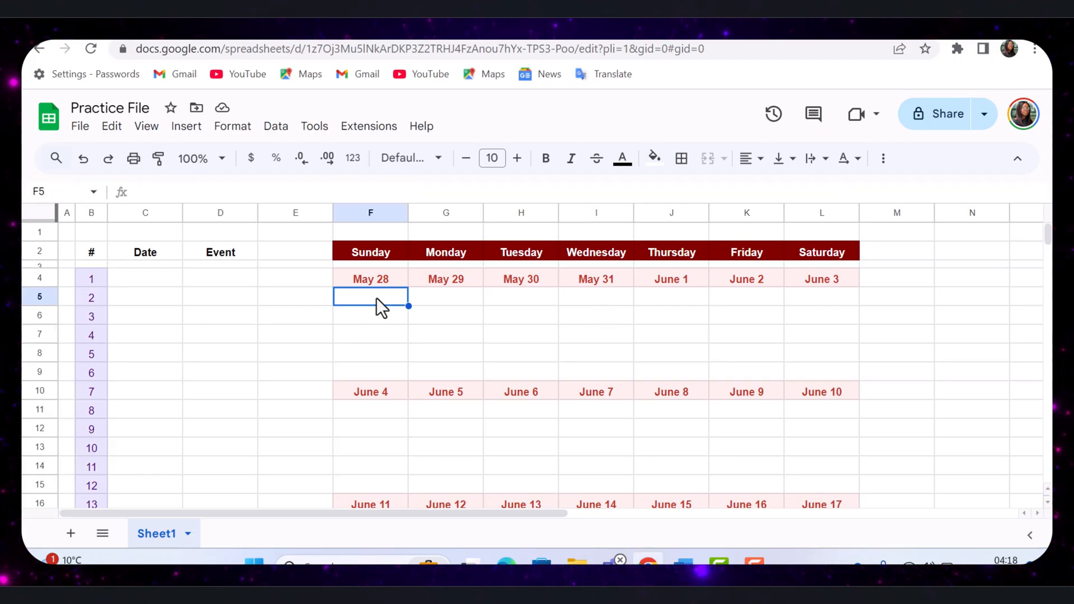
pyautogui.click(298, 192)
pyautogui.hotkey('ctrl', 'v')
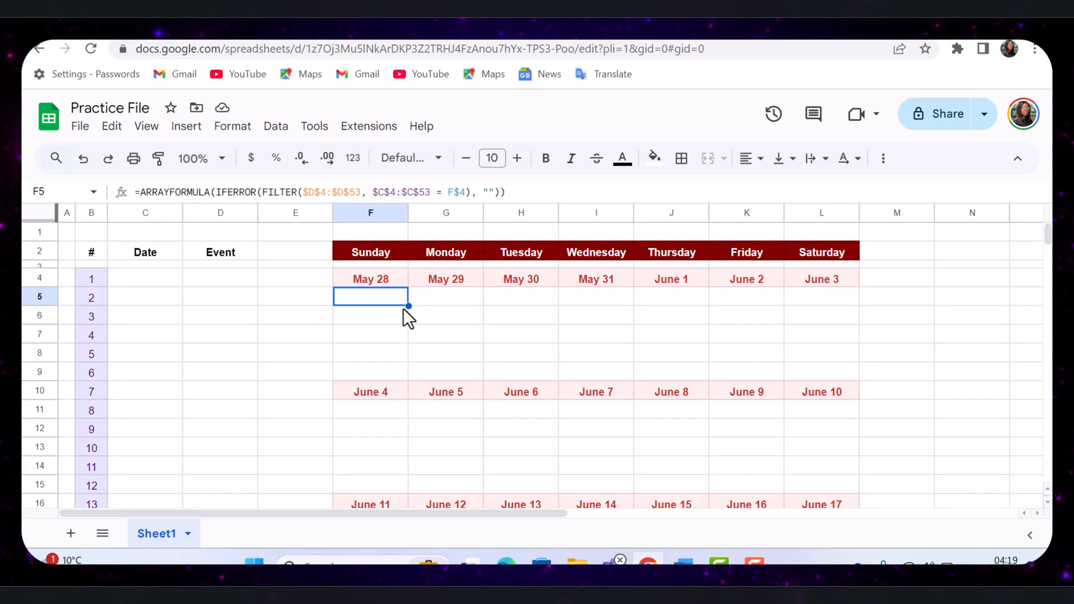
pyautogui.moveTo(409, 306); pyautogui.dragTo(813, 316)
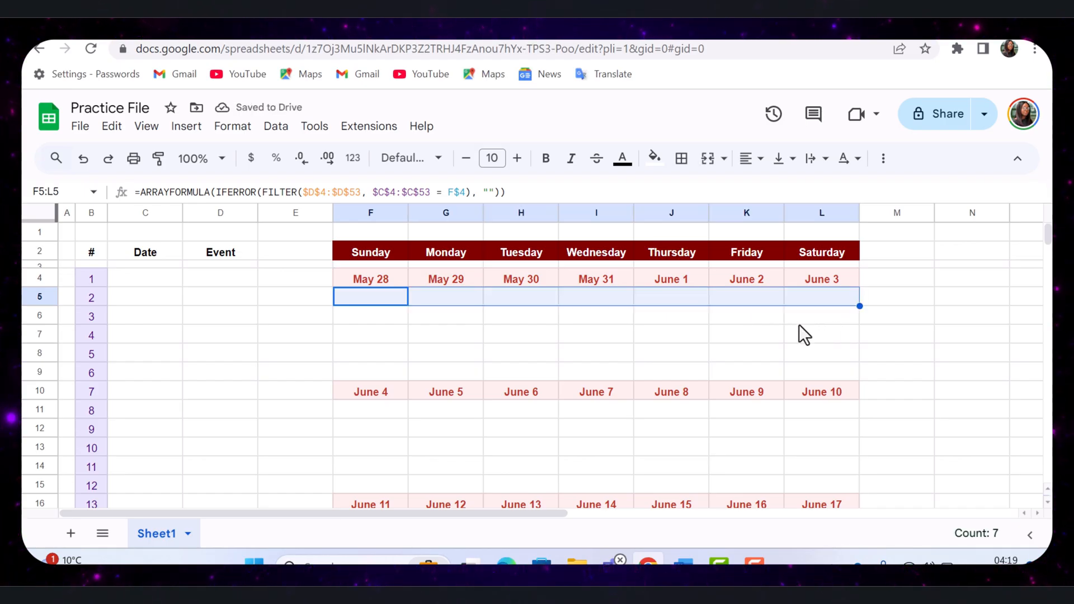
# Step: Copy the event formulas in F5:L5 into F11:L11 and F17:L17, directly under the second and third weeks' dates
pyautogui.click(378, 296)
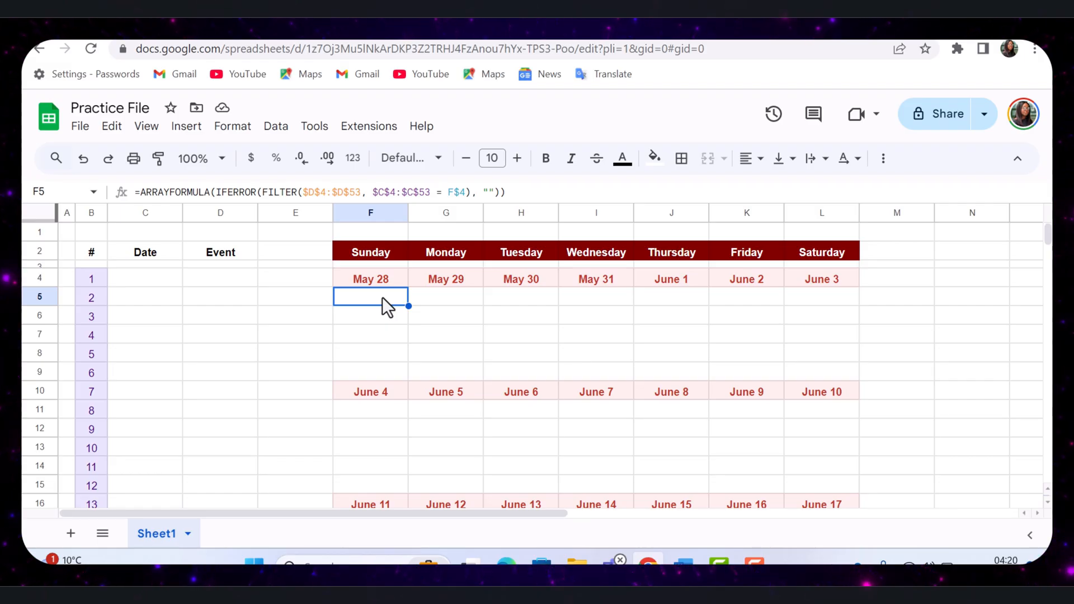
pyautogui.hotkey('shift', 'Right')
pyautogui.hotkey('shift', 'Right')
pyautogui.hotkey('shift', 'Right')
pyautogui.hotkey('shift', 'Right')
pyautogui.hotkey('shift', 'Right')
pyautogui.hotkey('shift', 'Right')
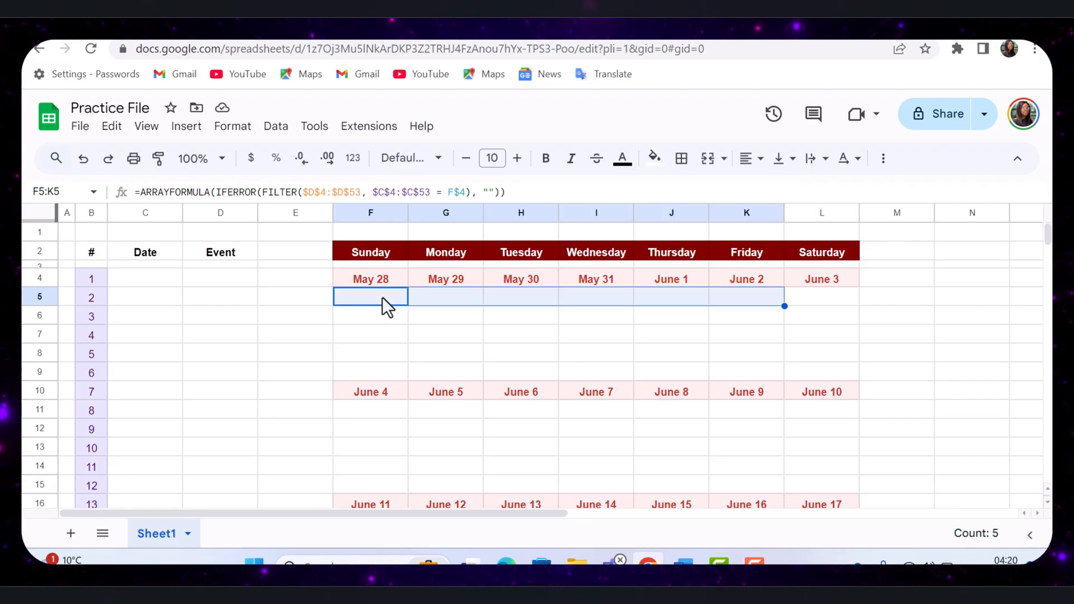
pyautogui.hotkey('ctrl', 'c')
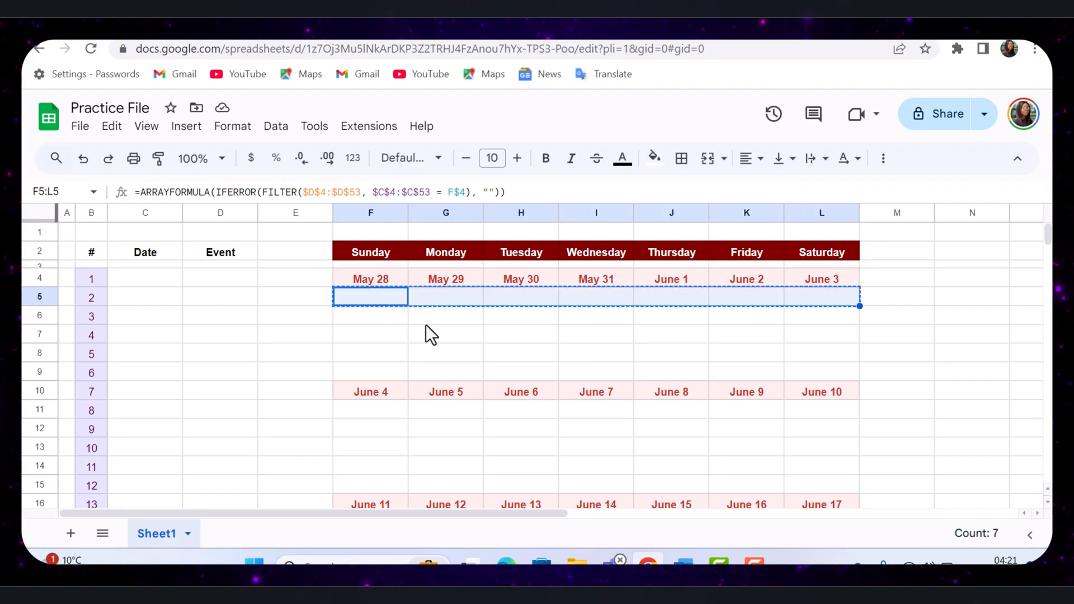
pyautogui.click(363, 408)
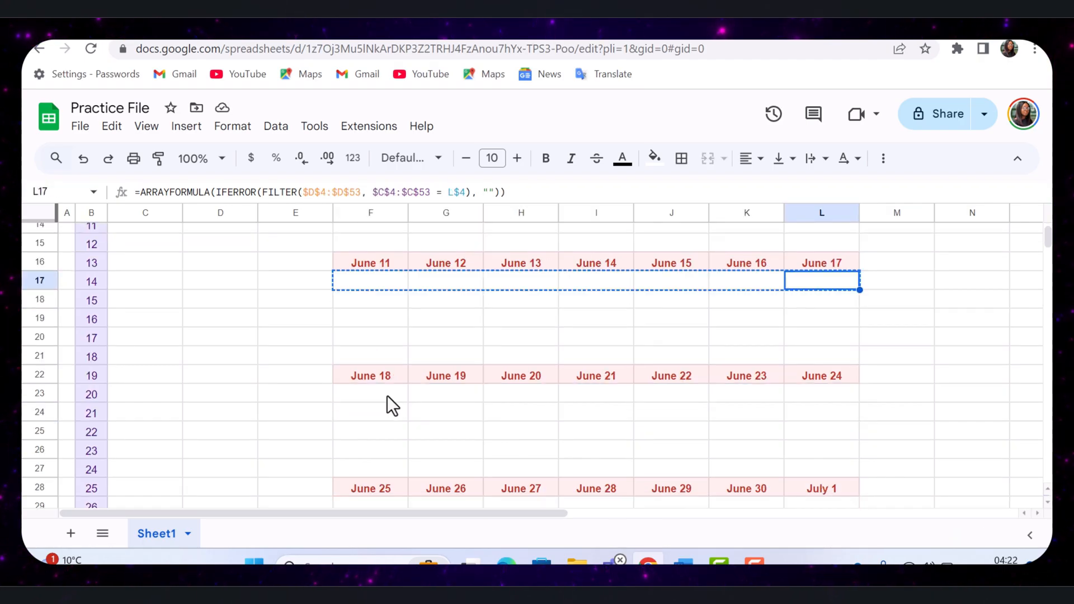
# Step: Paste the copied event formulas under the last two weeks' dates, into F23:L23 and F29:L29
pyautogui.click(387, 399)
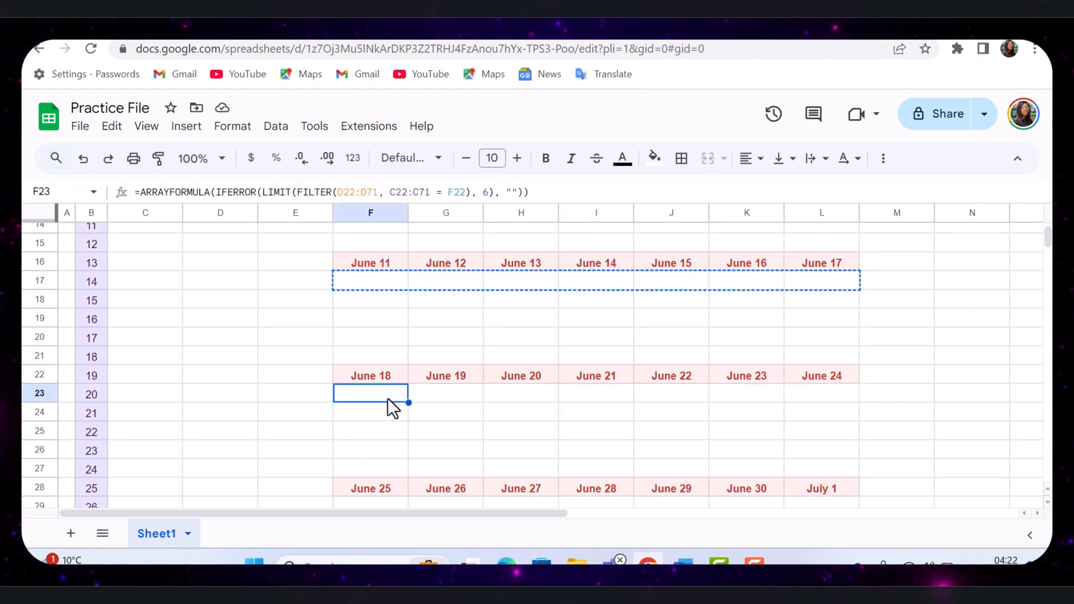
pyautogui.hotkey('ctrl', 'v')
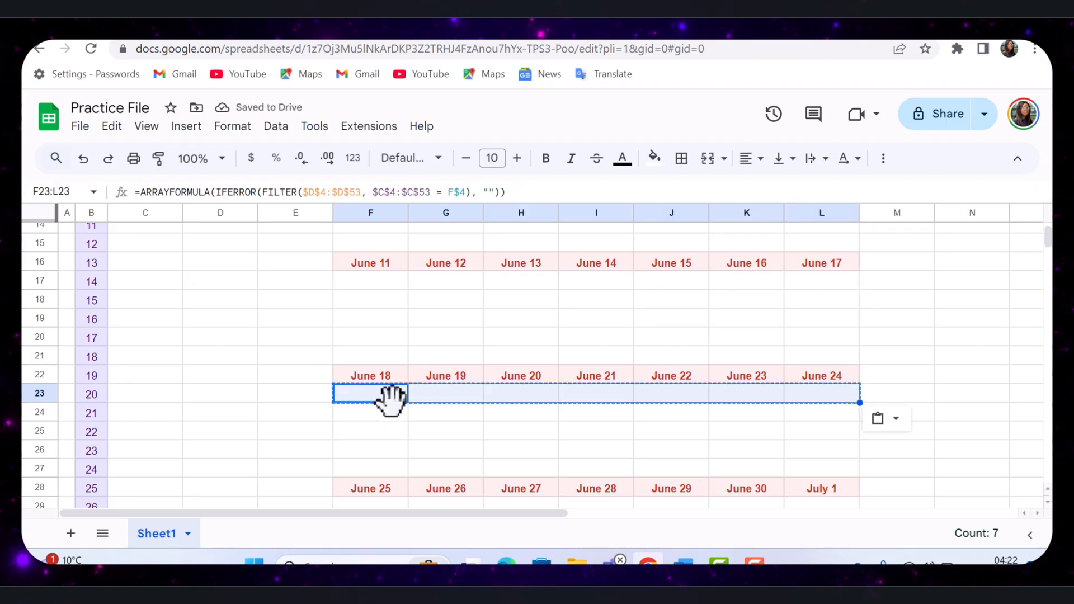
pyautogui.scroll(-2, 394, 405)
pyautogui.click(374, 385)
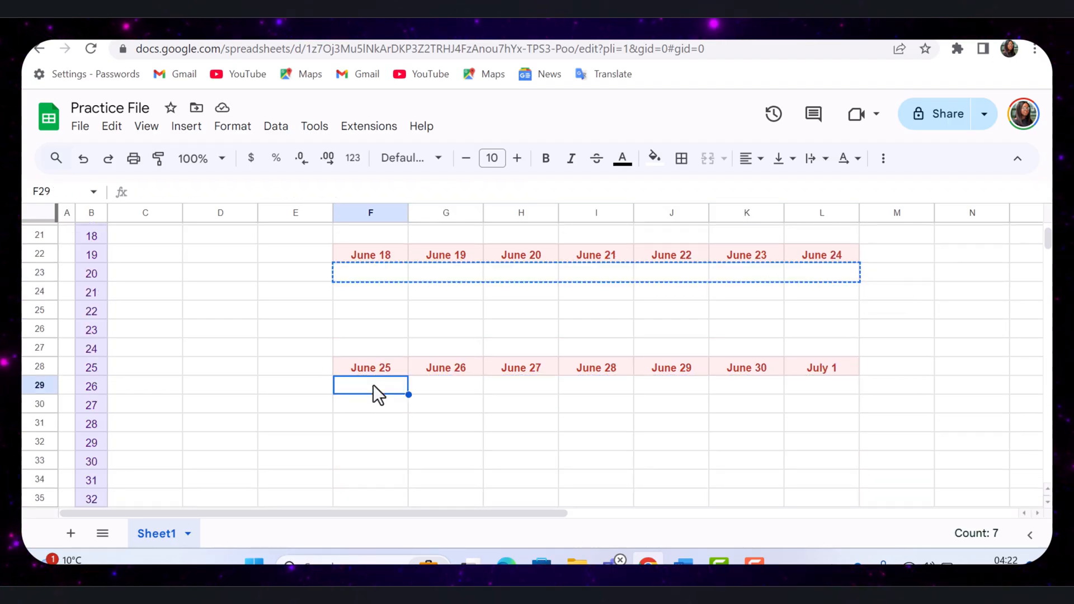
pyautogui.hotkey('ctrl', 'v')
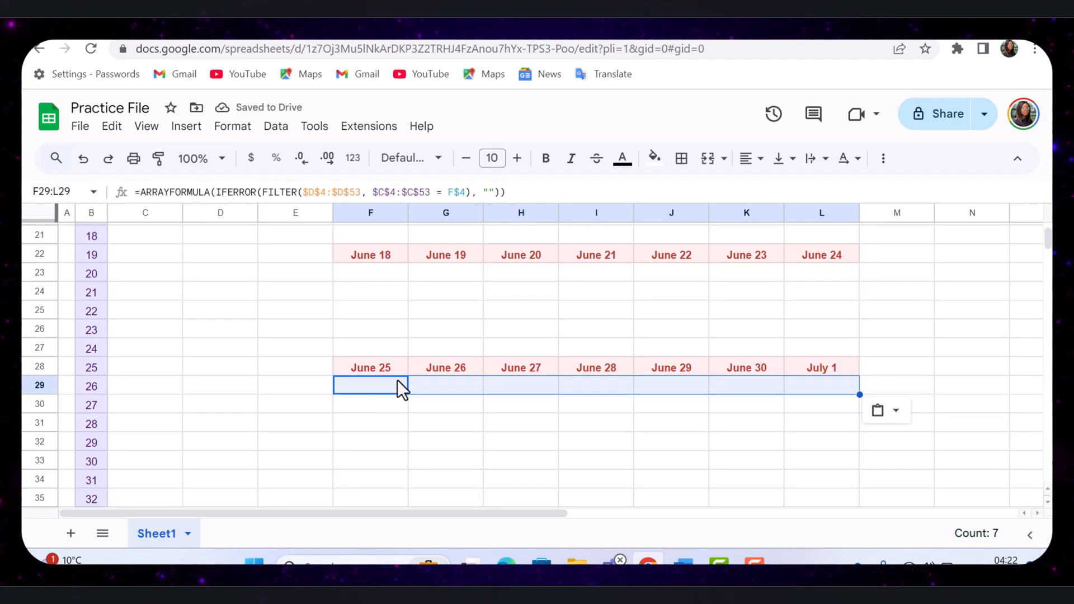
# Step: Change the date reference in F11's FILTER condition to F$10 and fill the formula across to L11
pyautogui.scroll(6, 397, 380)
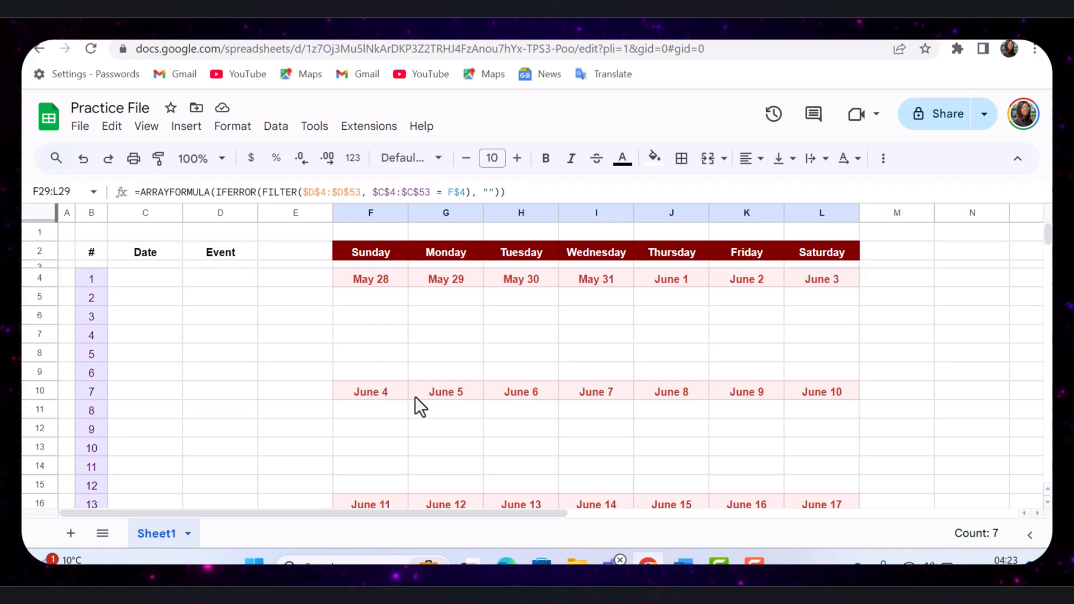
pyautogui.click(367, 413)
pyautogui.click(462, 192)
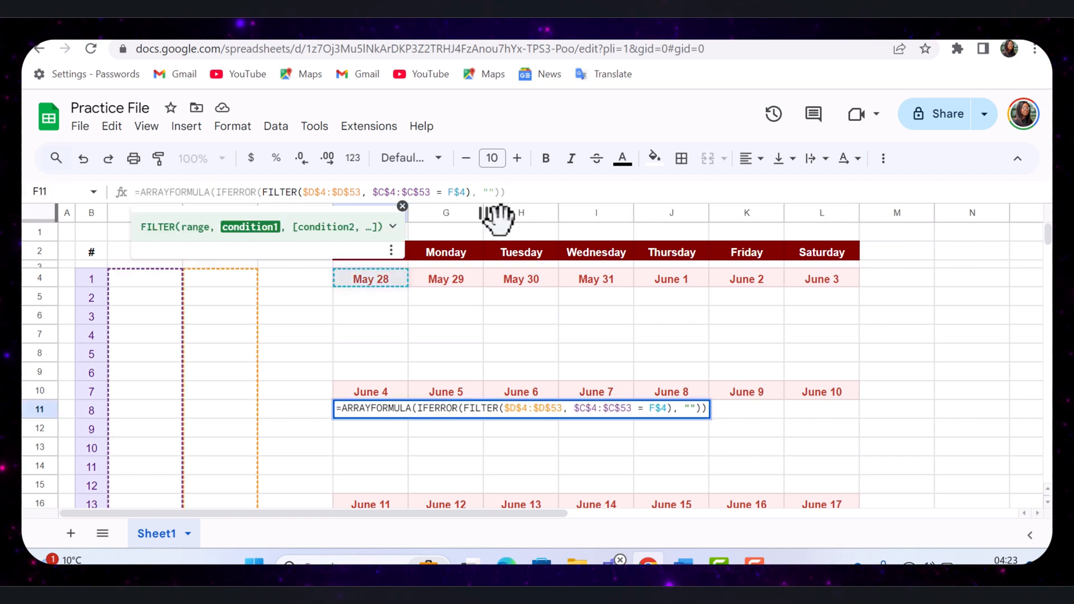
pyautogui.press('BackSpace')
pyautogui.write('10')
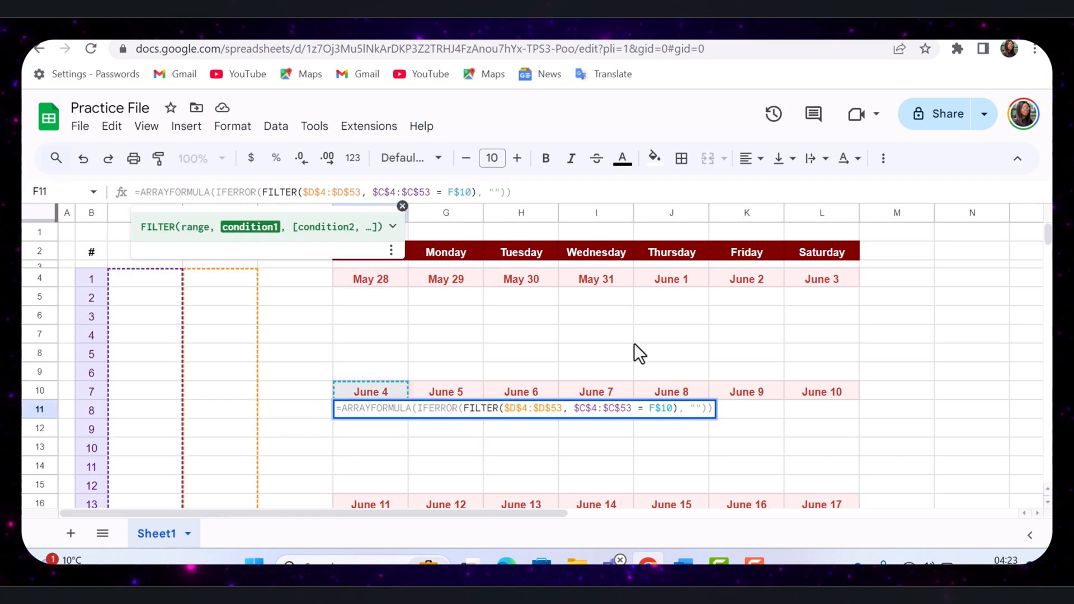
pyautogui.press('Return')
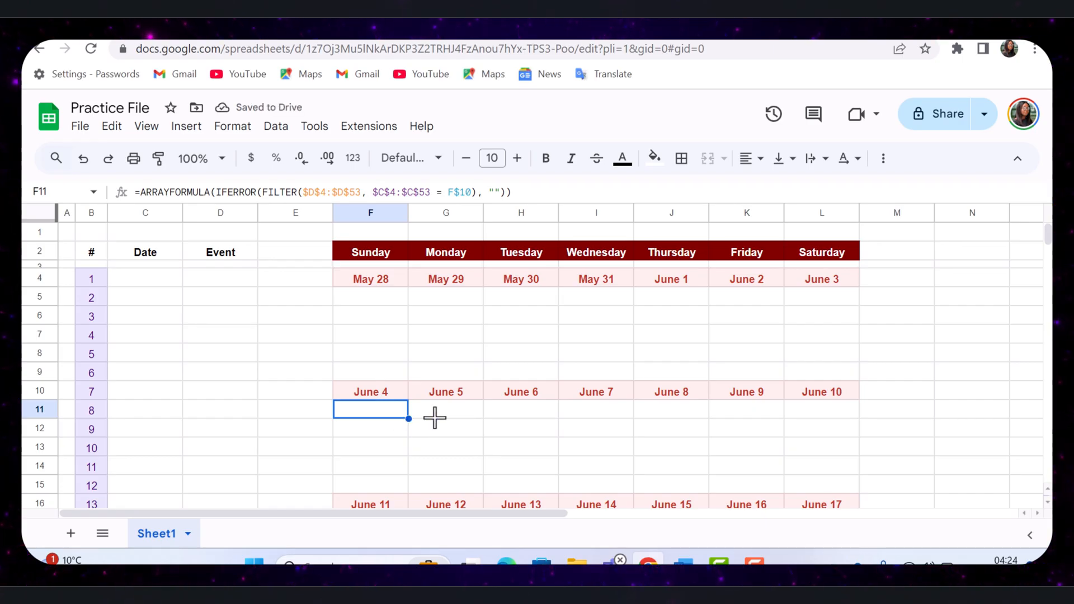
pyautogui.moveTo(435, 417); pyautogui.dragTo(835, 423)
# Step: Change the date reference in F17's FILTER condition to F$16 and fill the formula across to L17
pyautogui.scroll(-2, 694, 449)
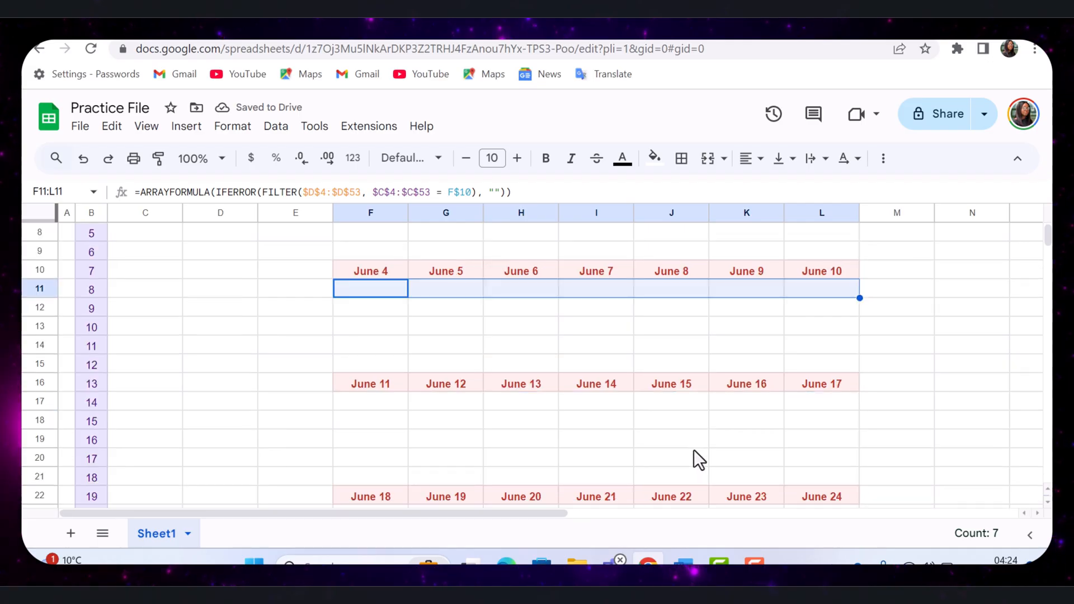
pyautogui.click(379, 403)
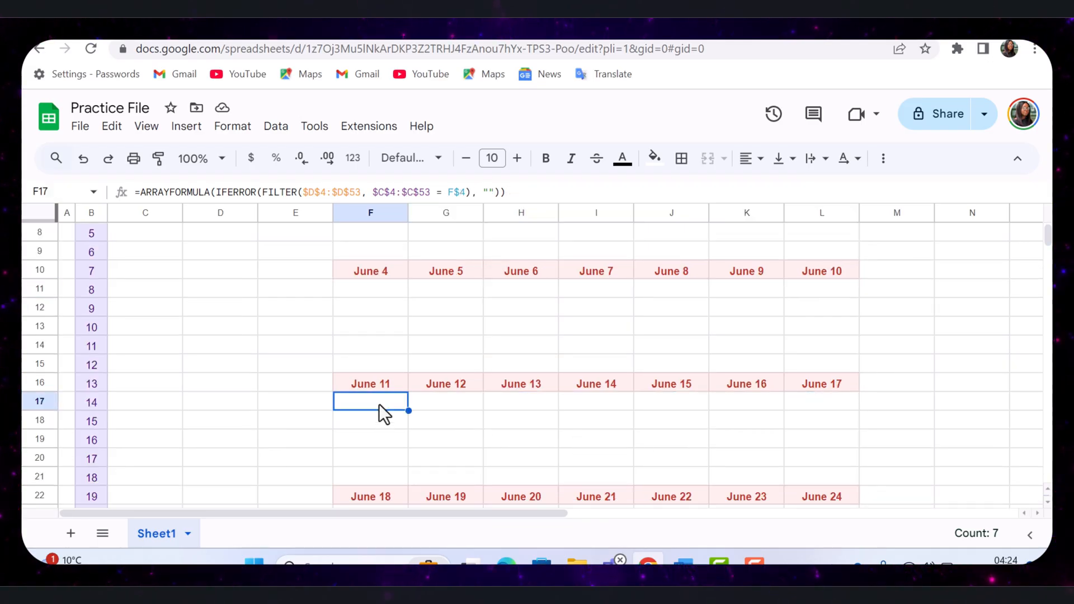
pyautogui.click(463, 191)
pyautogui.press('BackSpace')
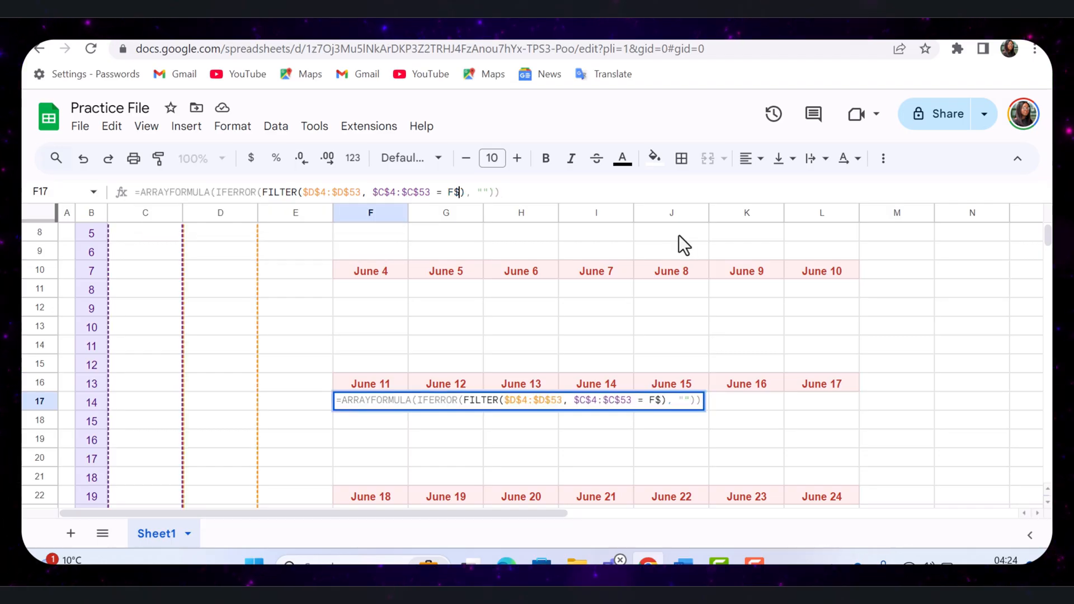
pyautogui.write('16')
pyautogui.click(394, 403)
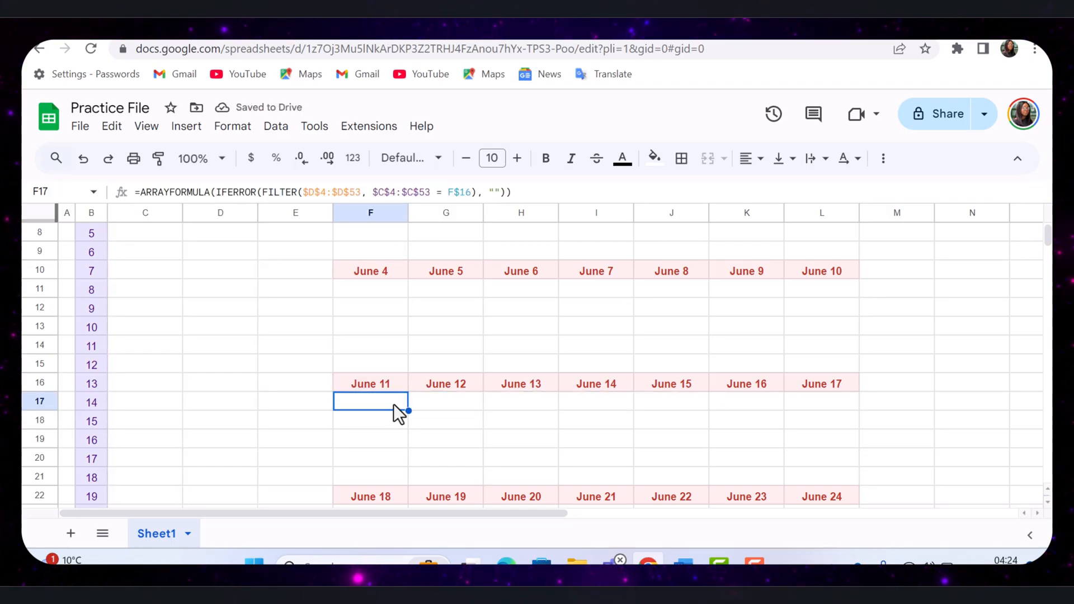
pyautogui.moveTo(409, 409); pyautogui.dragTo(827, 417)
# Step: Change the date reference in F23's FILTER condition to F$22 and fill the formula across to L23
pyautogui.scroll(-2, 502, 466)
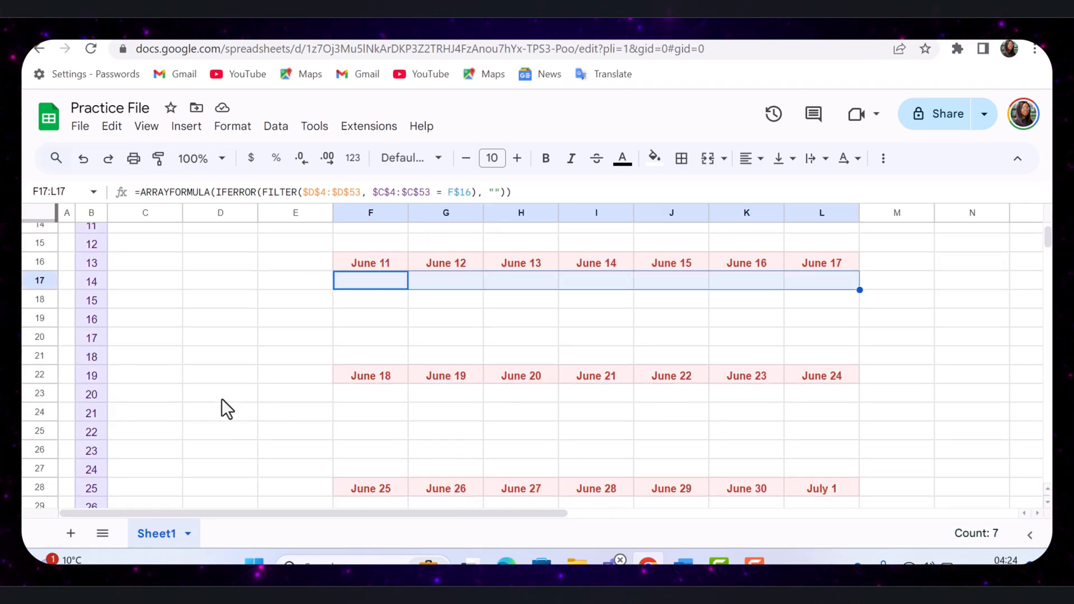
pyautogui.click(387, 394)
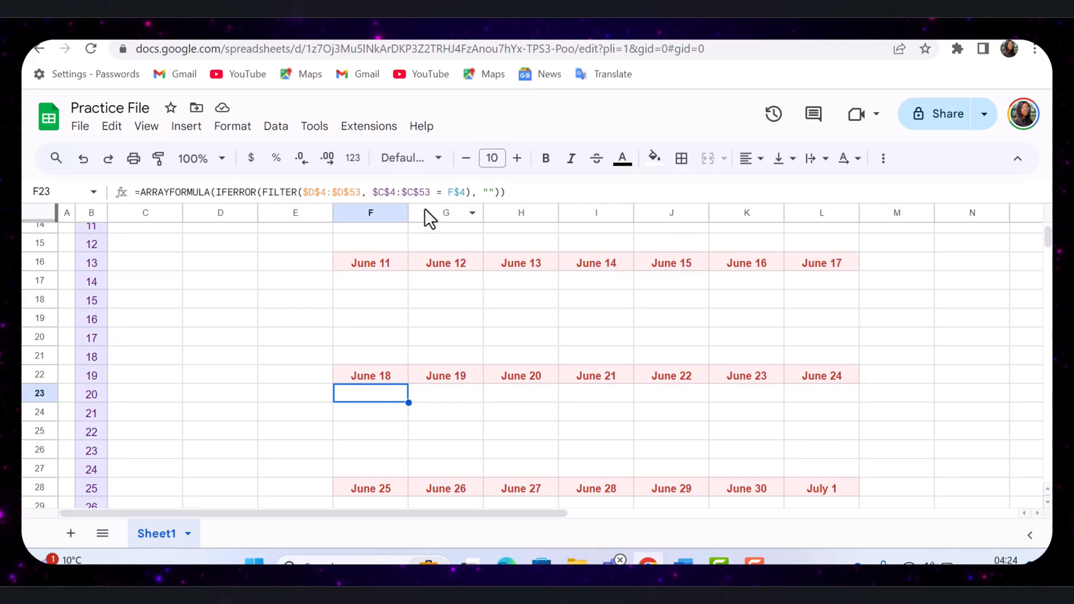
pyautogui.click(465, 197)
pyautogui.press('BackSpace')
pyautogui.press('BackSpace')
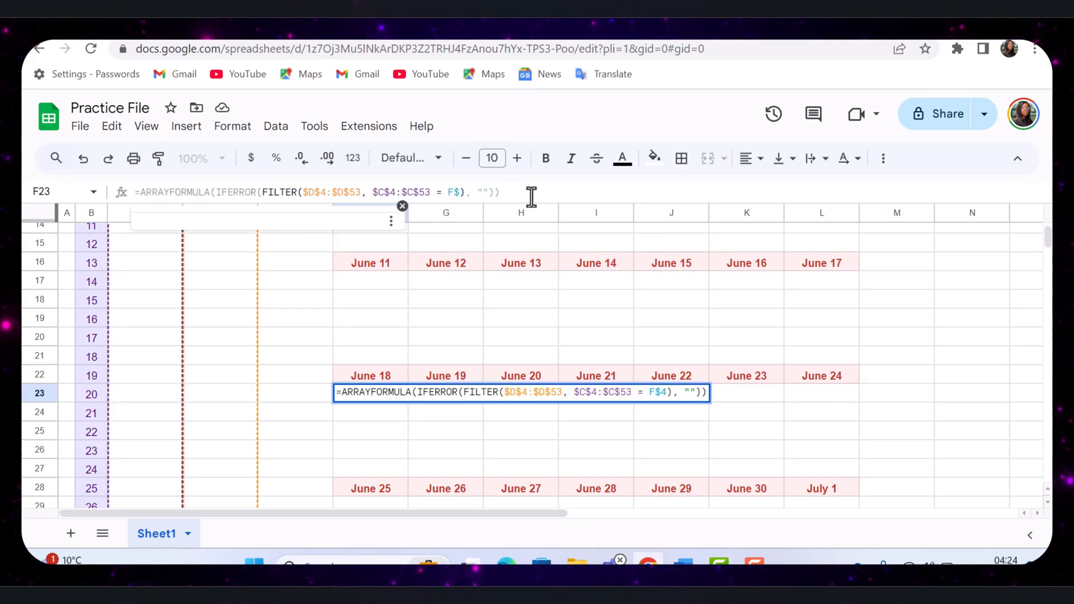
pyautogui.write('22')
pyautogui.press('Return')
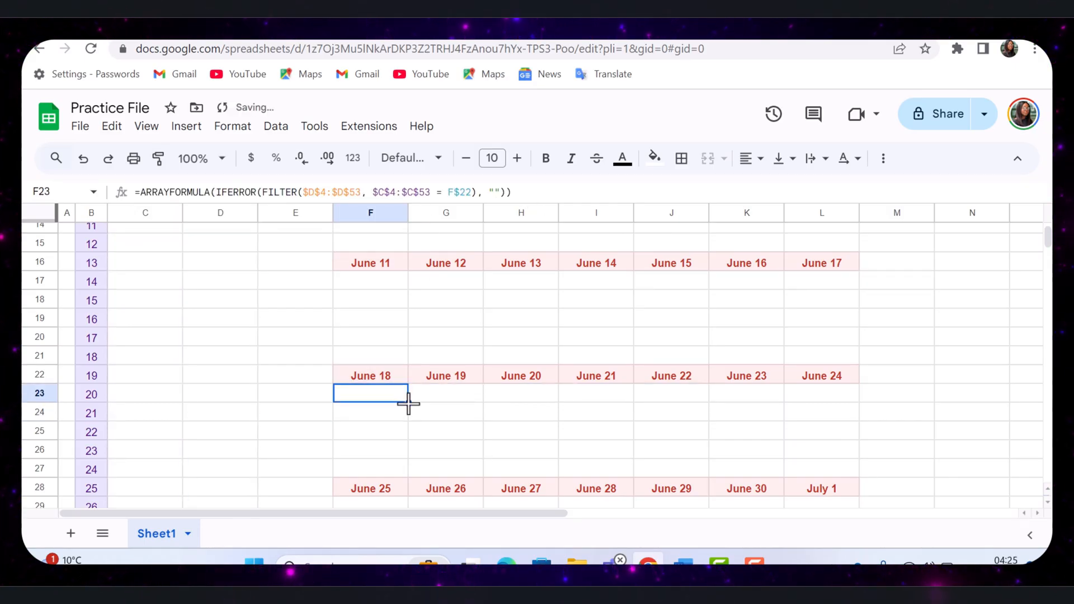
pyautogui.moveTo(409, 404); pyautogui.dragTo(805, 407)
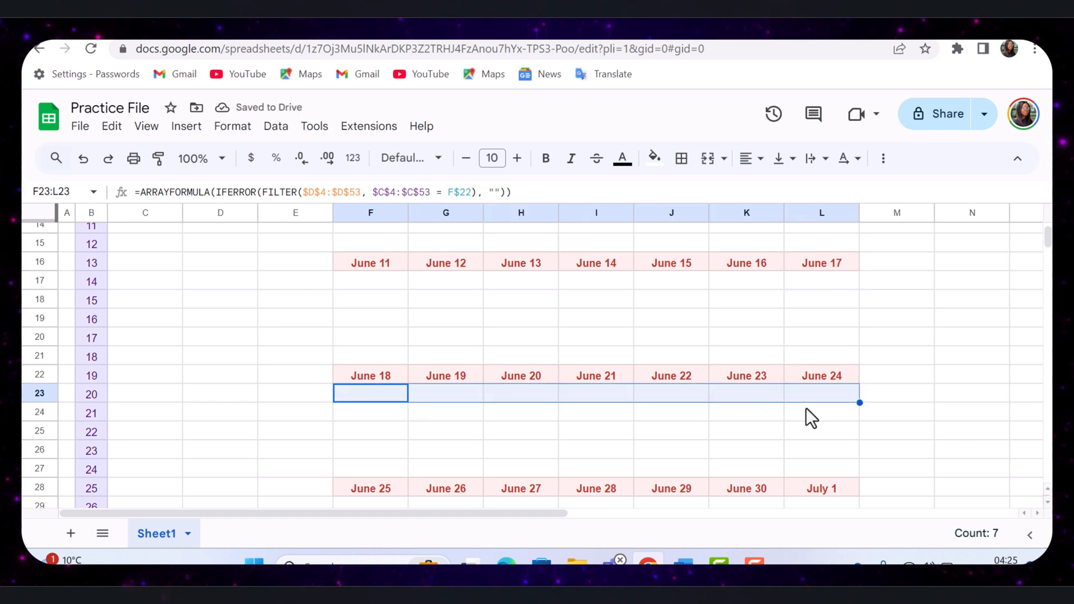
# Step: Change the date reference in F29's FILTER condition to F$28 and fill the formula across to L29
pyautogui.scroll(-2, 666, 455)
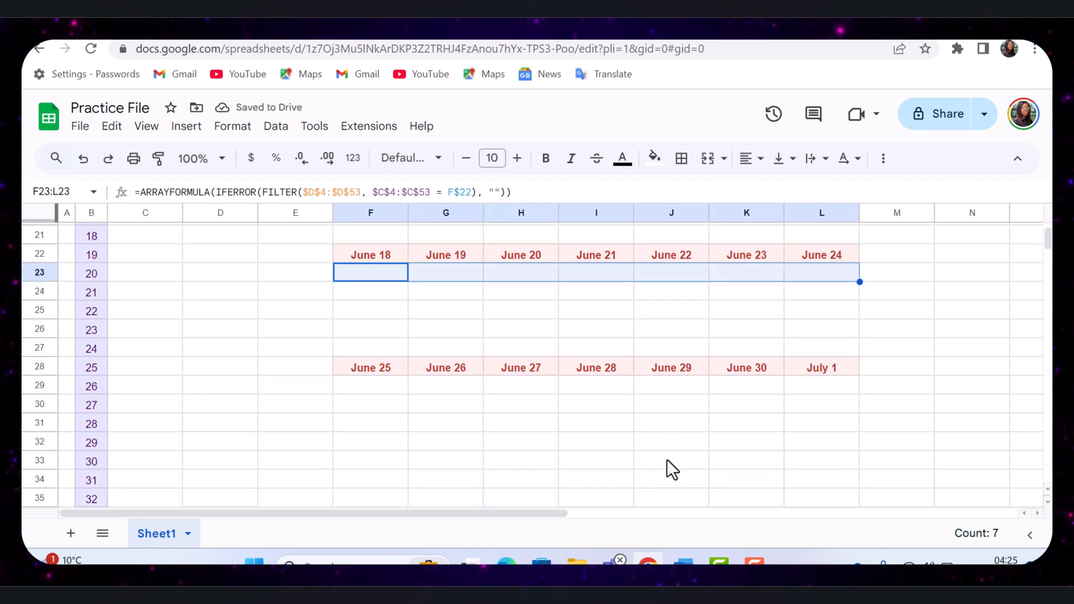
pyautogui.click(380, 392)
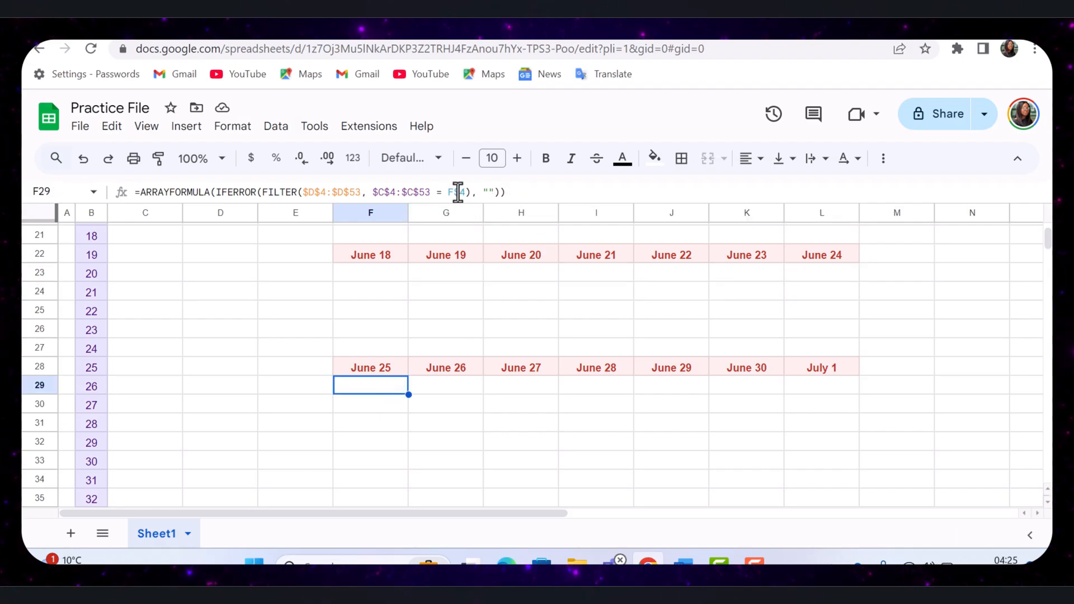
pyautogui.write('28')
pyautogui.press('Return')
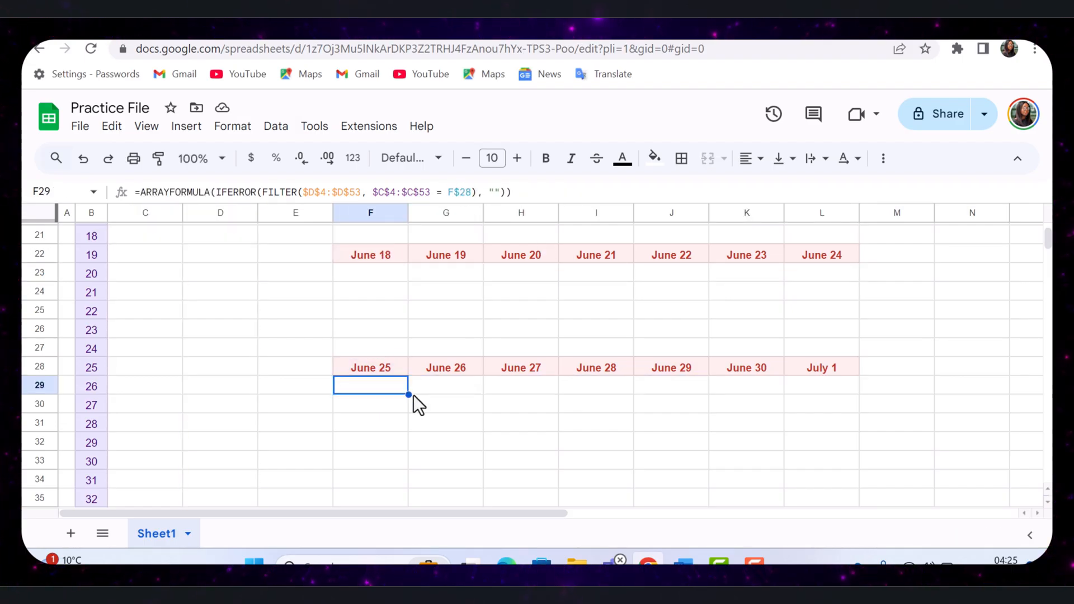
pyautogui.moveTo(408, 393); pyautogui.dragTo(833, 411)
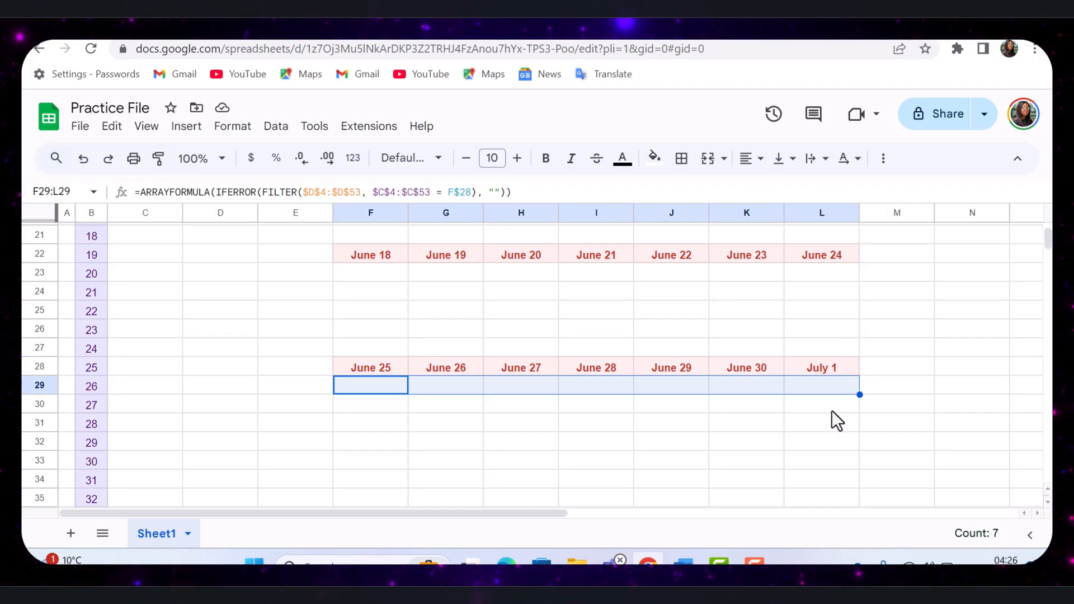
# Step: Enter "Important Meeting" as the first event in D4 of the event list
pyautogui.scroll(7, 868, 460)
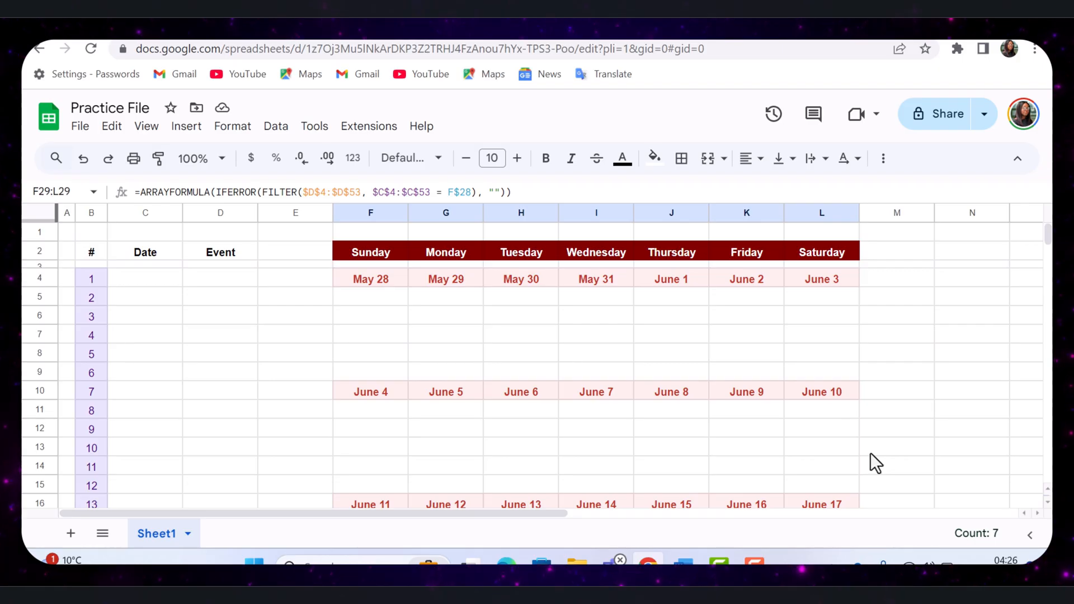
pyautogui.click(303, 354)
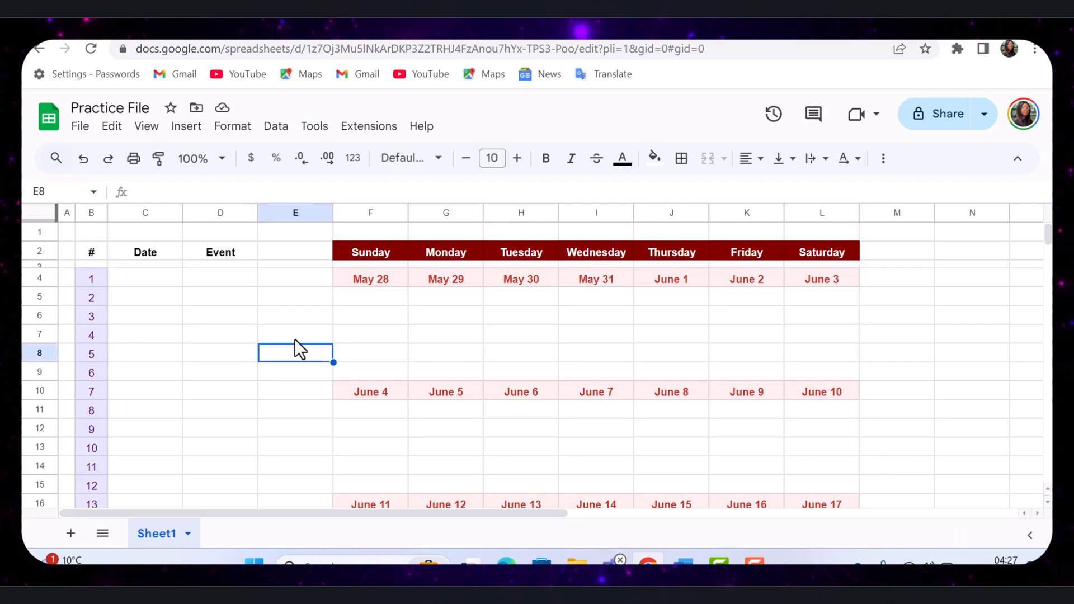
pyautogui.click(218, 213)
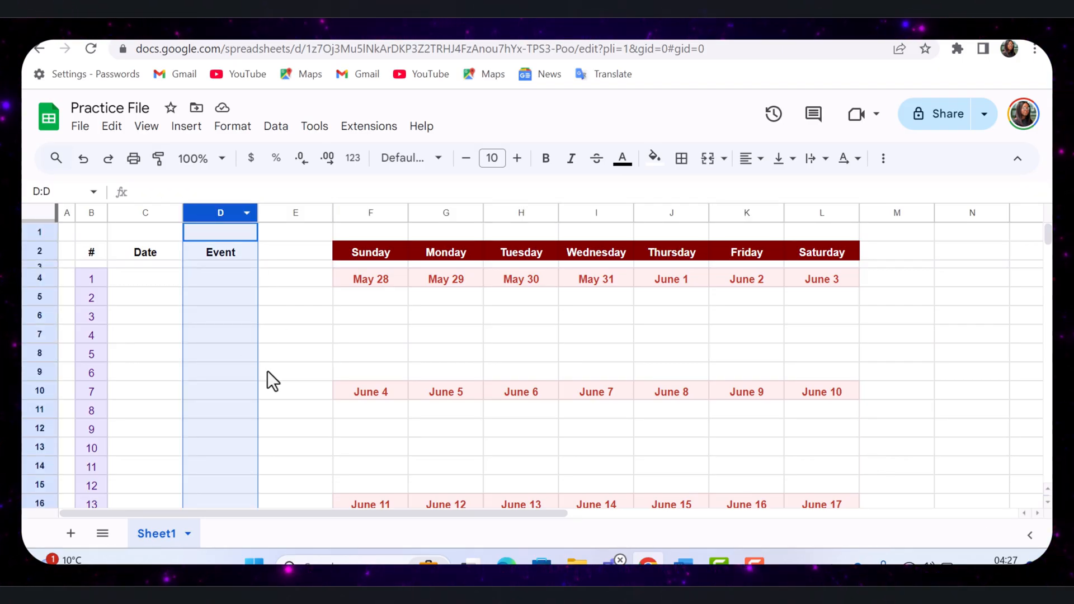
pyautogui.click(148, 217)
pyautogui.click(239, 283)
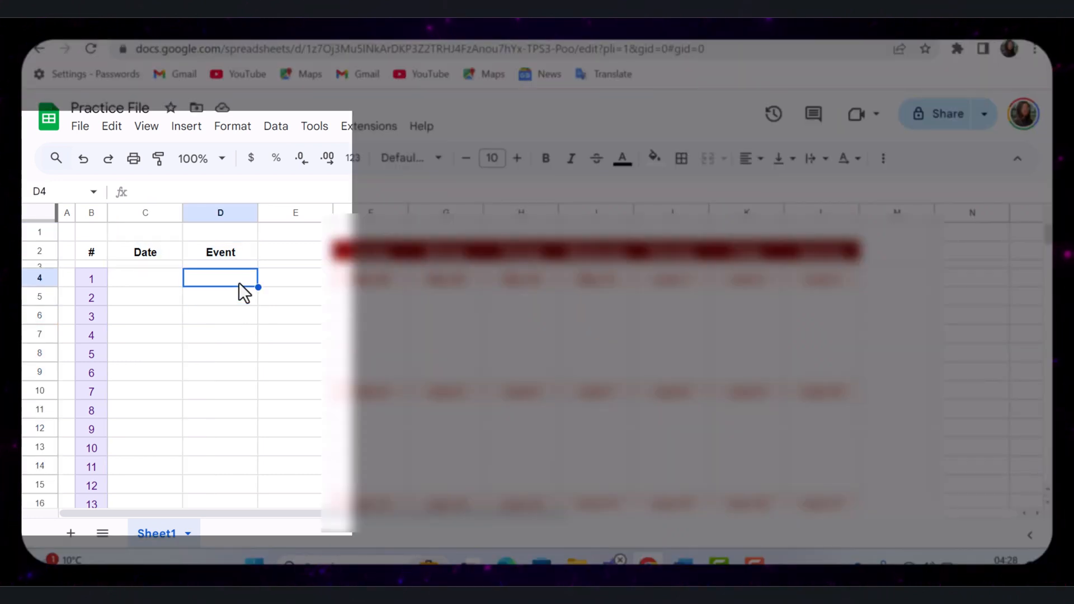
pyautogui.write('Imp')
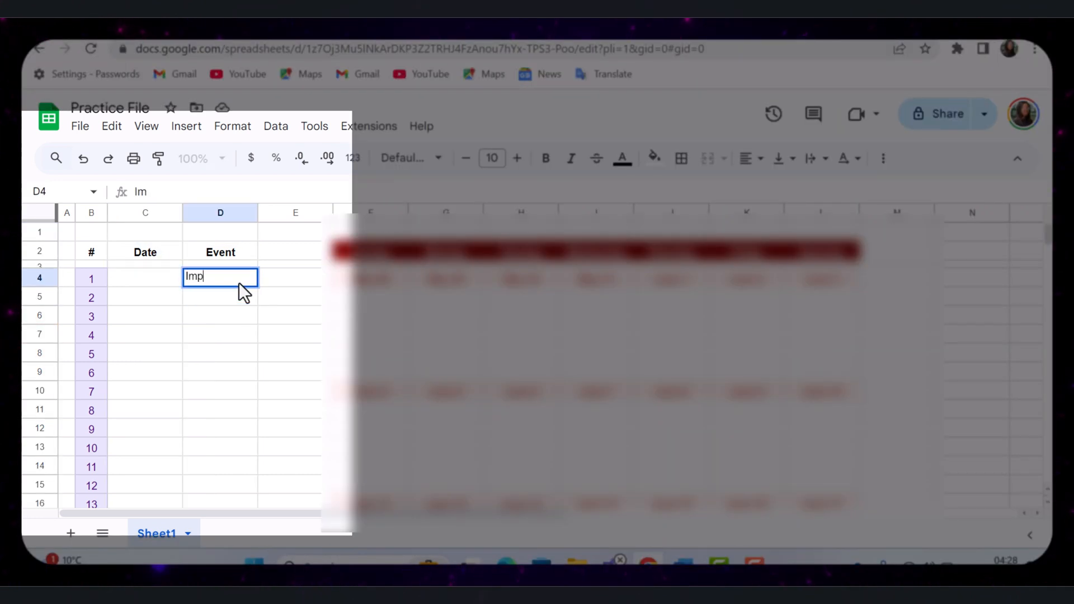
pyautogui.write('ortant Meeting')
pyautogui.press('Return')
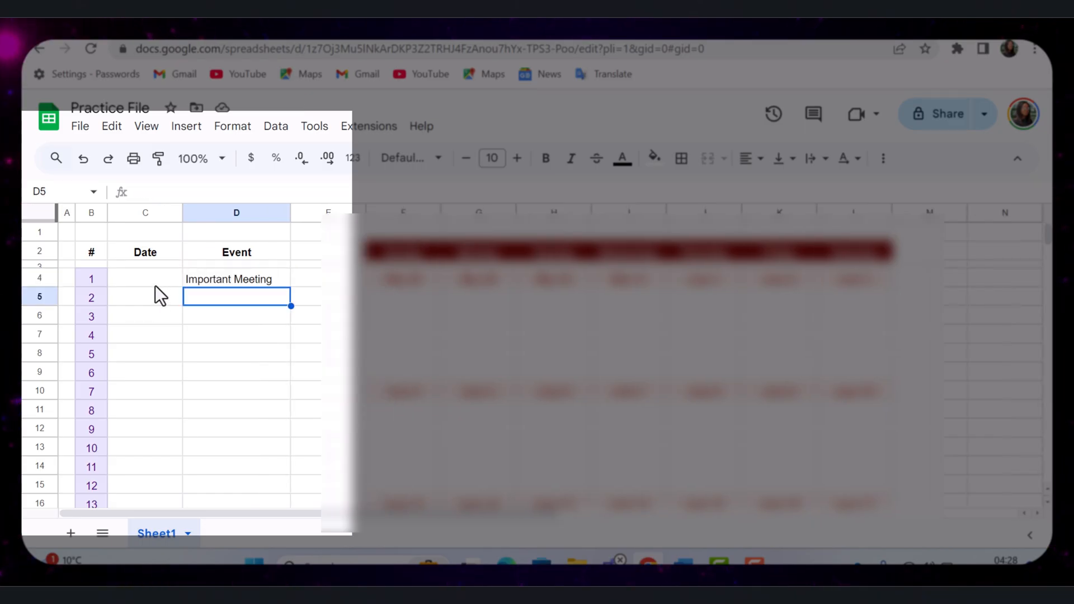
# Step: Set the first event's date in C4 to 5/28/2024 with the date picker
pyautogui.click(154, 284)
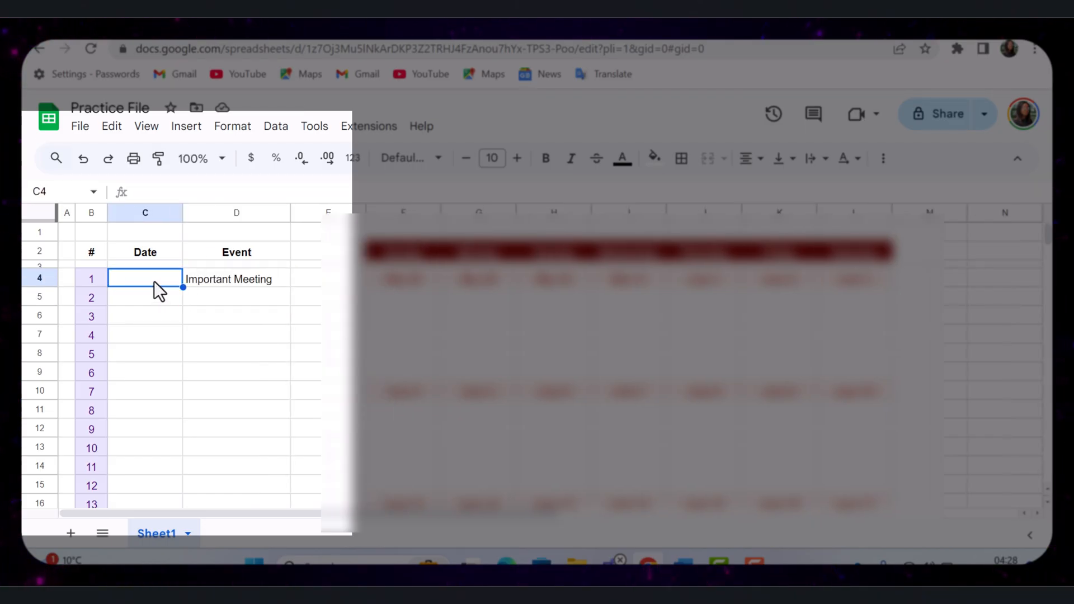
pyautogui.doubleClick(154, 280)
pyautogui.click(194, 304)
pyautogui.click(194, 303)
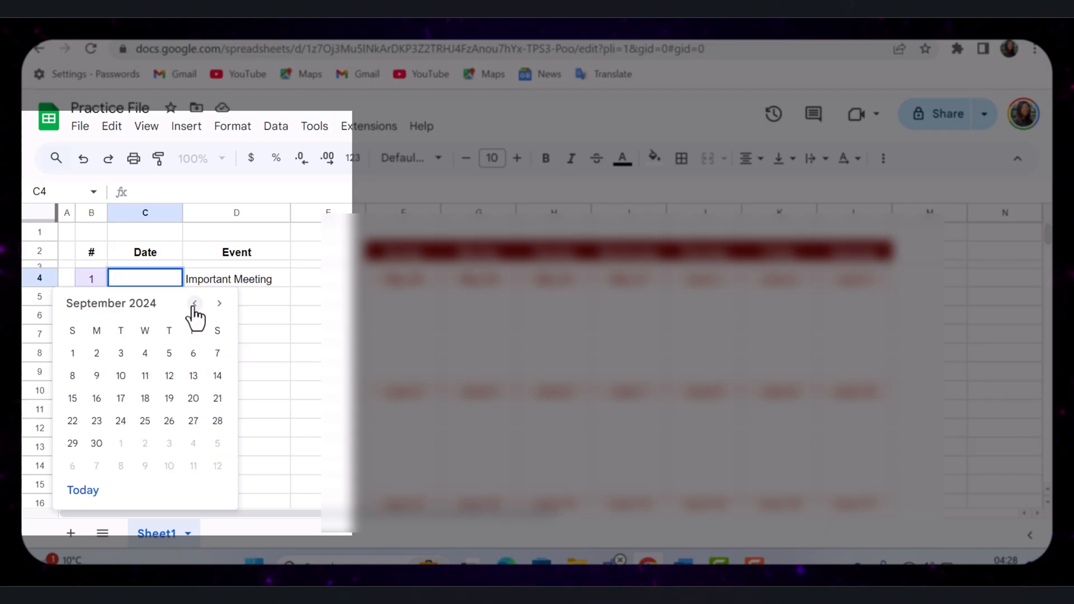
pyautogui.click(194, 303)
pyautogui.click(194, 303)
pyautogui.click(194, 303)
pyautogui.click(194, 304)
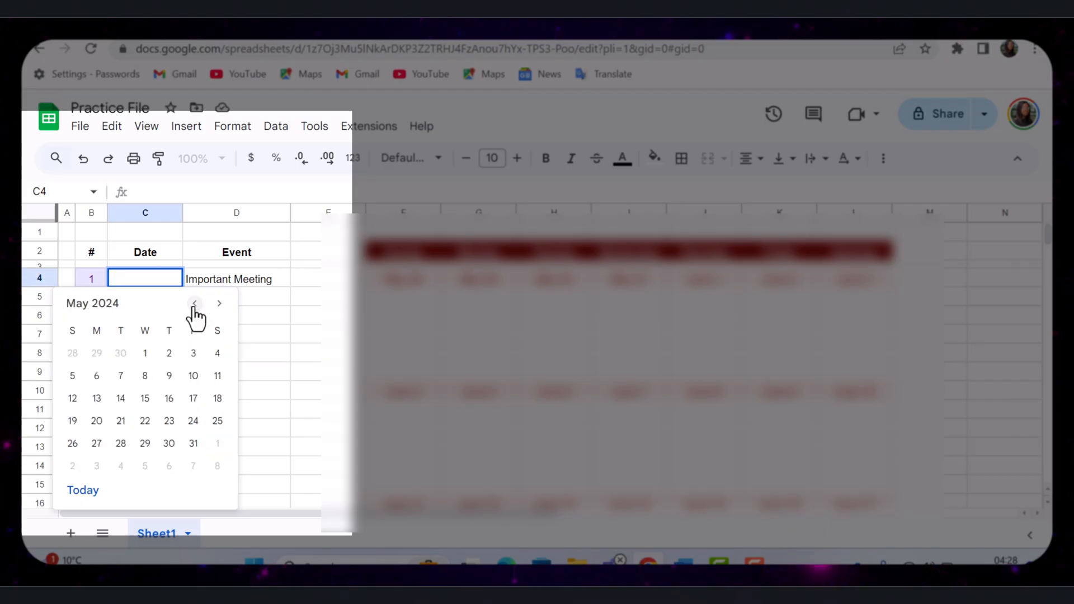
pyautogui.click(120, 445)
pyautogui.click(242, 297)
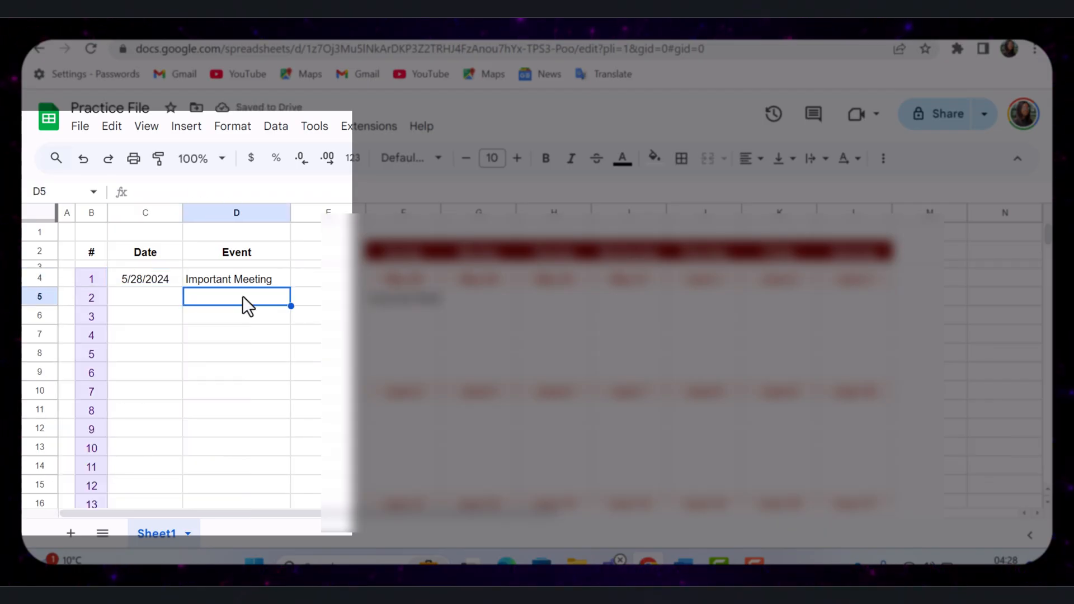
# Step: Add "Call Bank" as the second event in D5 and set its date in C5 to 5/28/2024
pyautogui.doubleClick(243, 296)
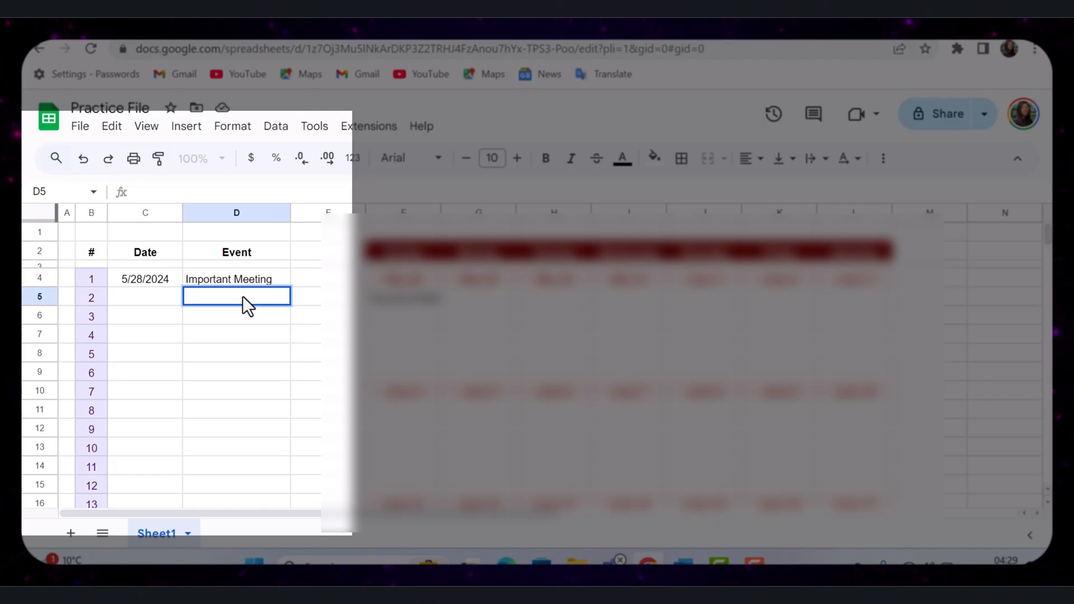
pyautogui.write('Call ')
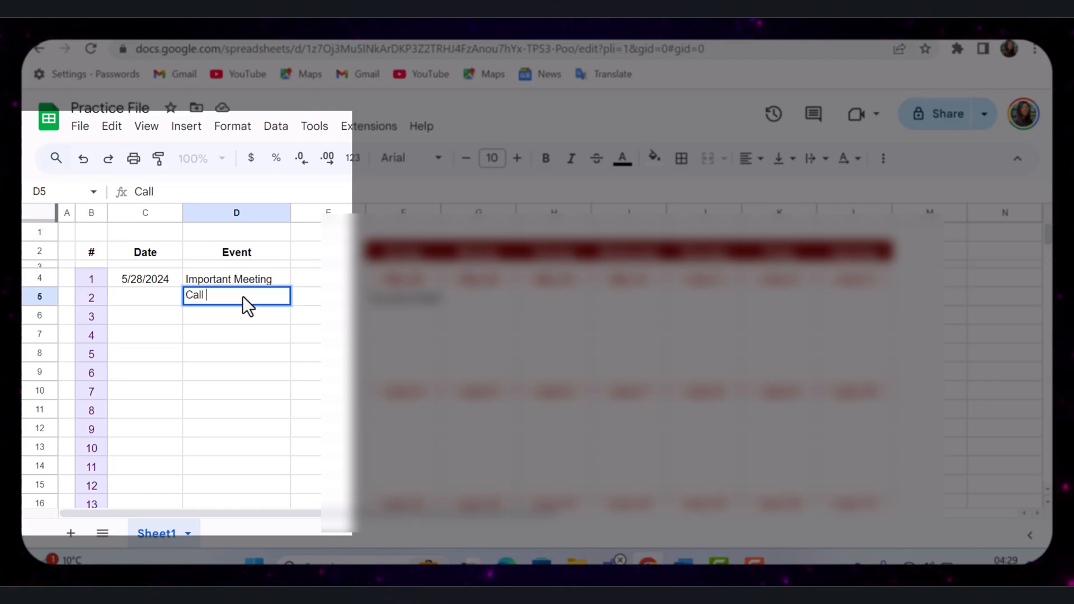
pyautogui.write('Bank')
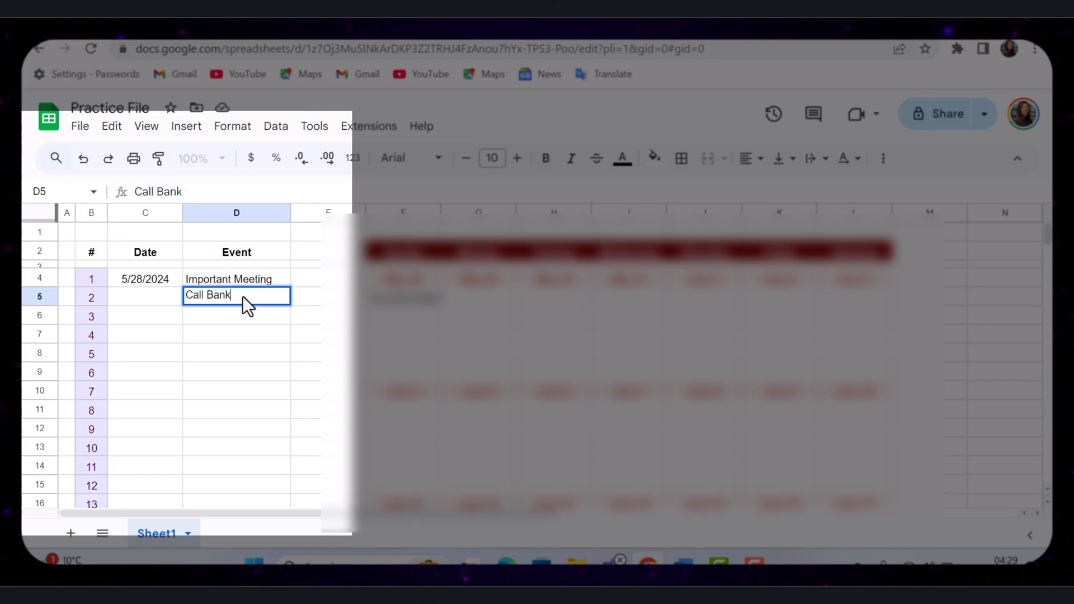
pyautogui.hotkey('ctrl', 'Return')
pyautogui.press('Left')
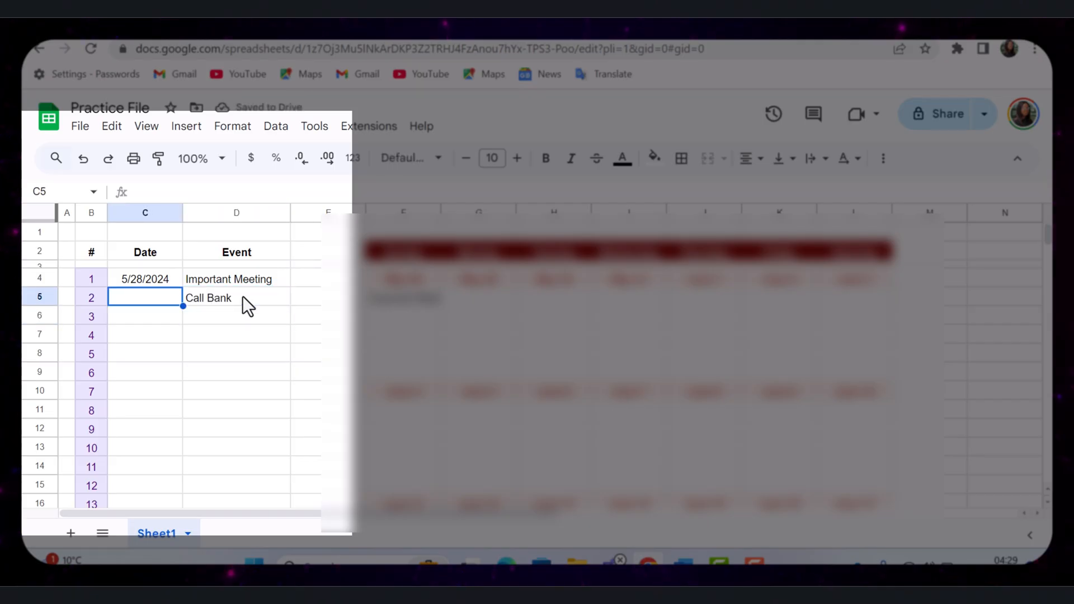
pyautogui.doubleClick(159, 300)
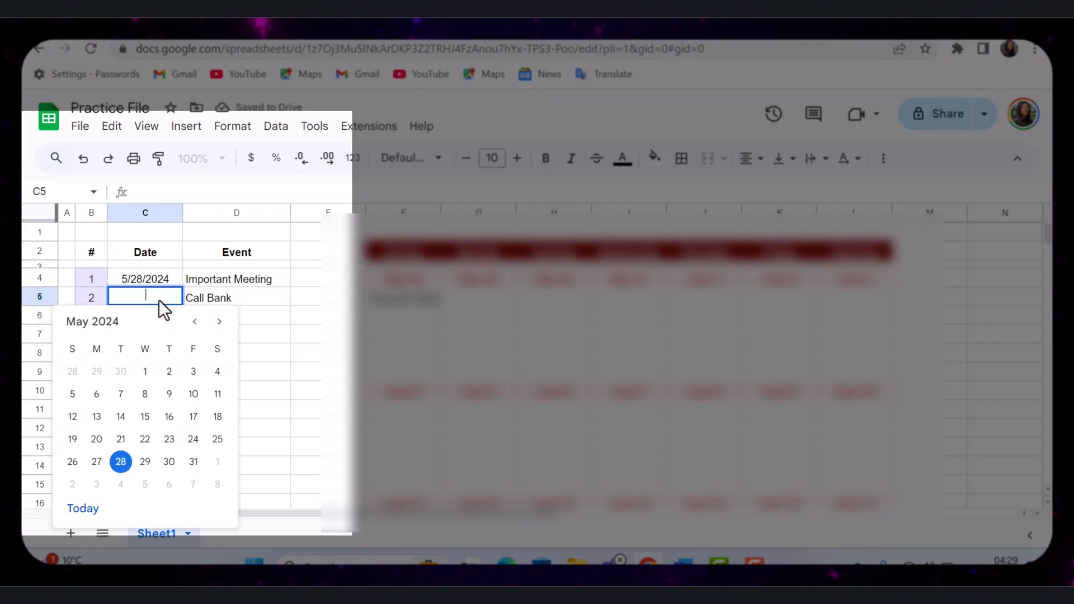
pyautogui.click(119, 463)
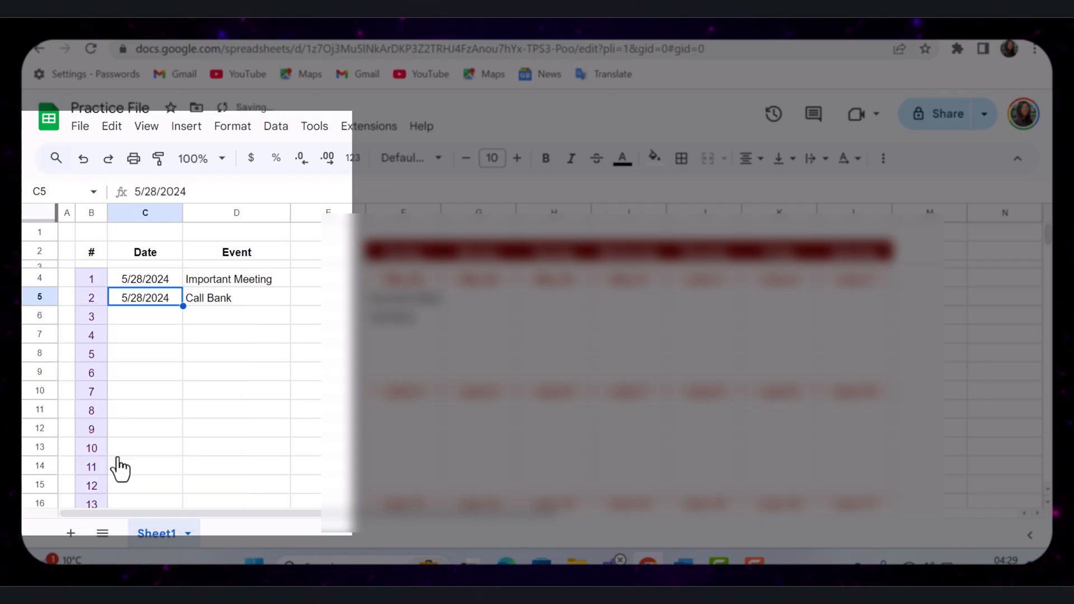
# Step: Add "Soccer Game" as the third event in D6 and set its date in C6 to 5/28/2024
pyautogui.click(221, 326)
pyautogui.write('So')
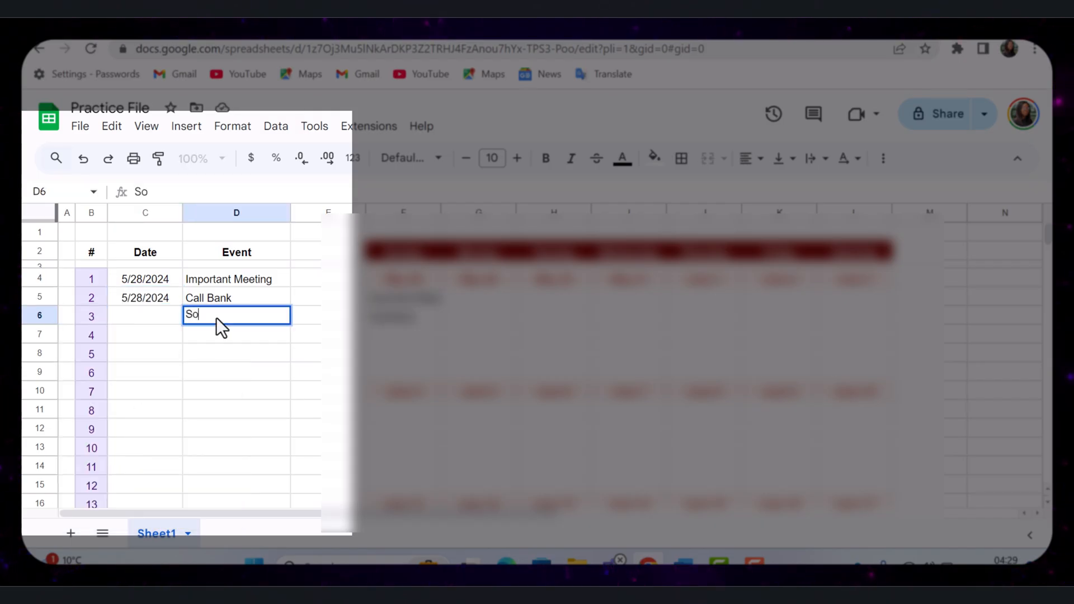
pyautogui.write('ccer Game')
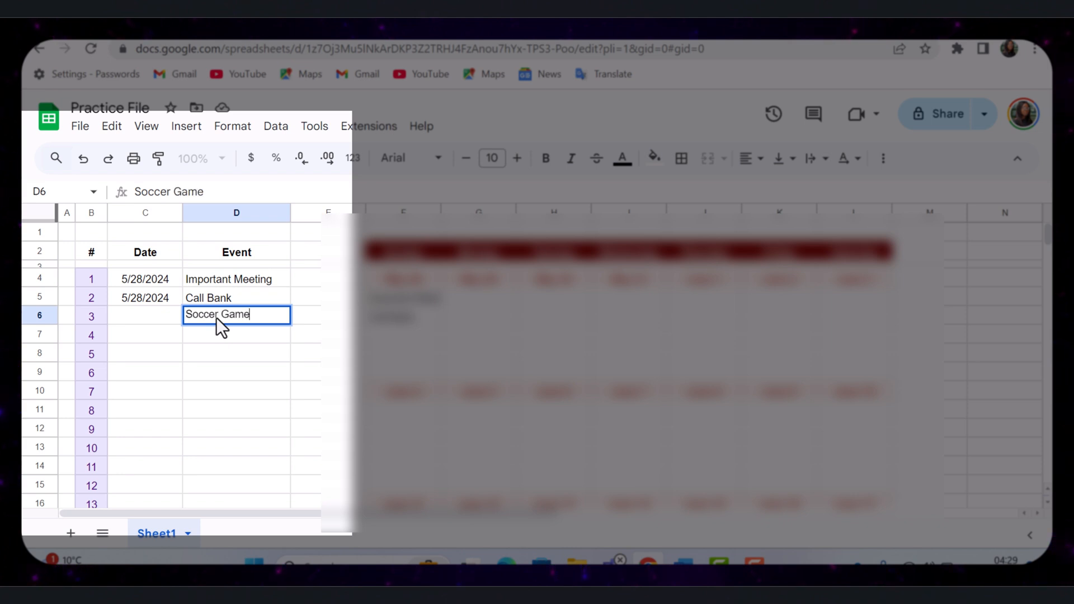
pyautogui.press('Left')
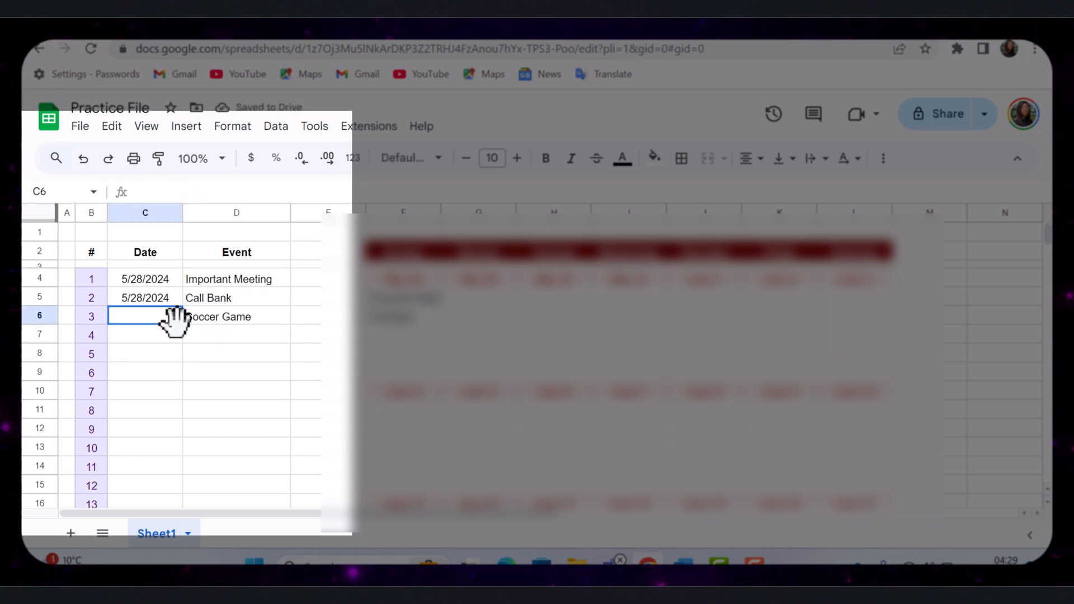
pyautogui.doubleClick(153, 316)
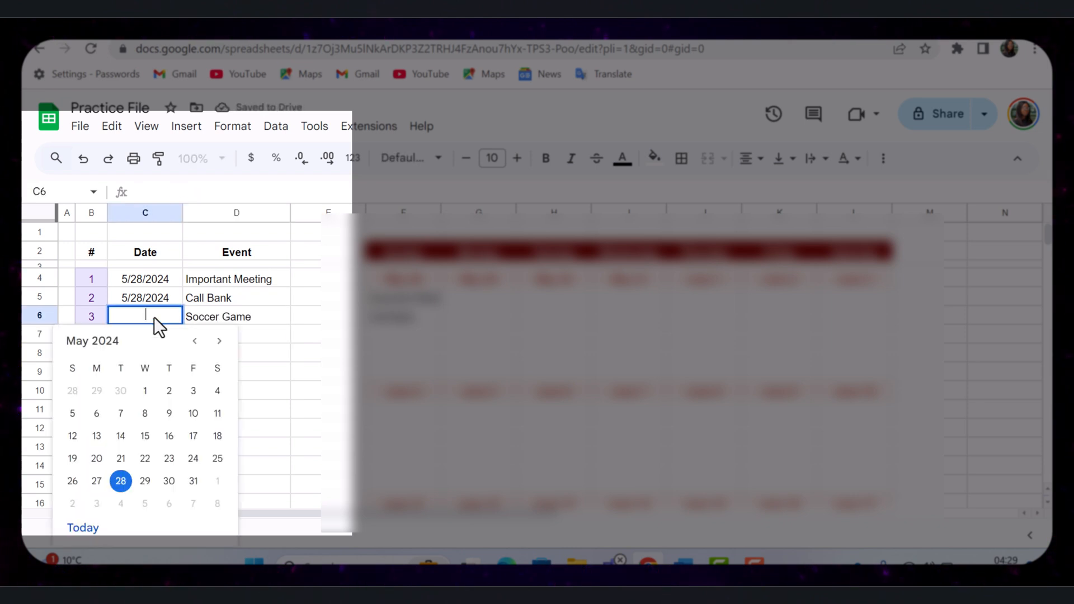
pyautogui.click(124, 482)
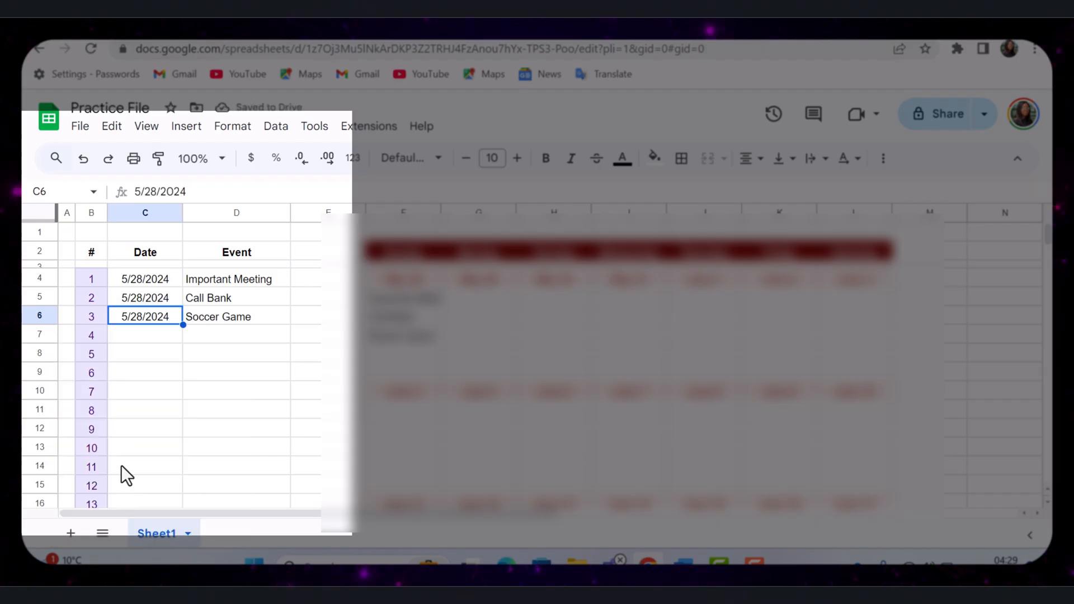
# Step: Add "Project Review" as the fourth event in D7 and set its date in C7 to 5/29/2024
pyautogui.click(223, 334)
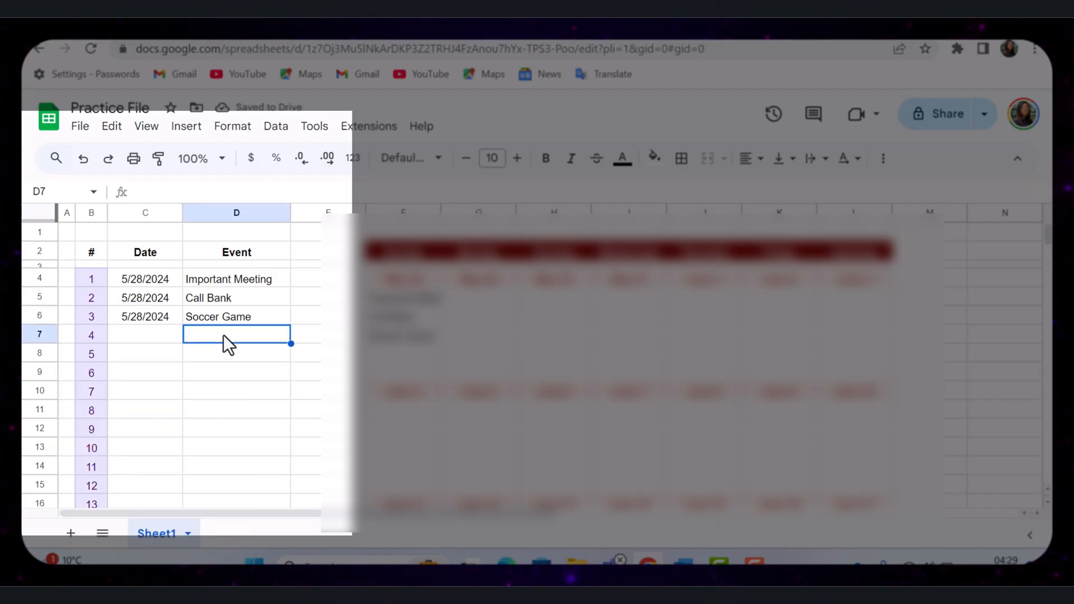
pyautogui.write('Project')
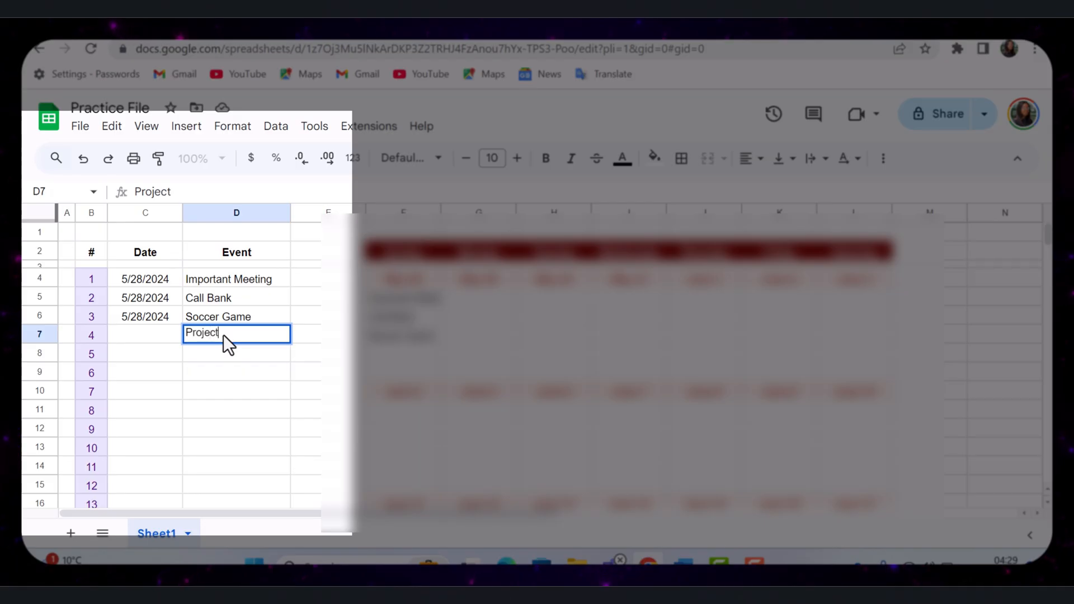
pyautogui.write(' Review')
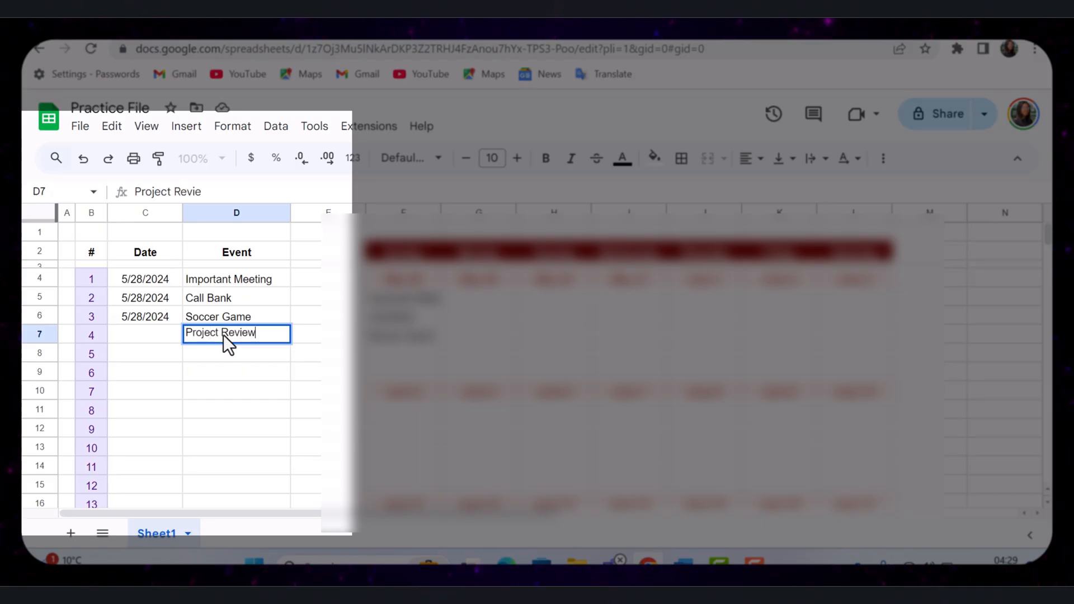
pyautogui.press('Return')
pyautogui.press('Up')
pyautogui.press('Left')
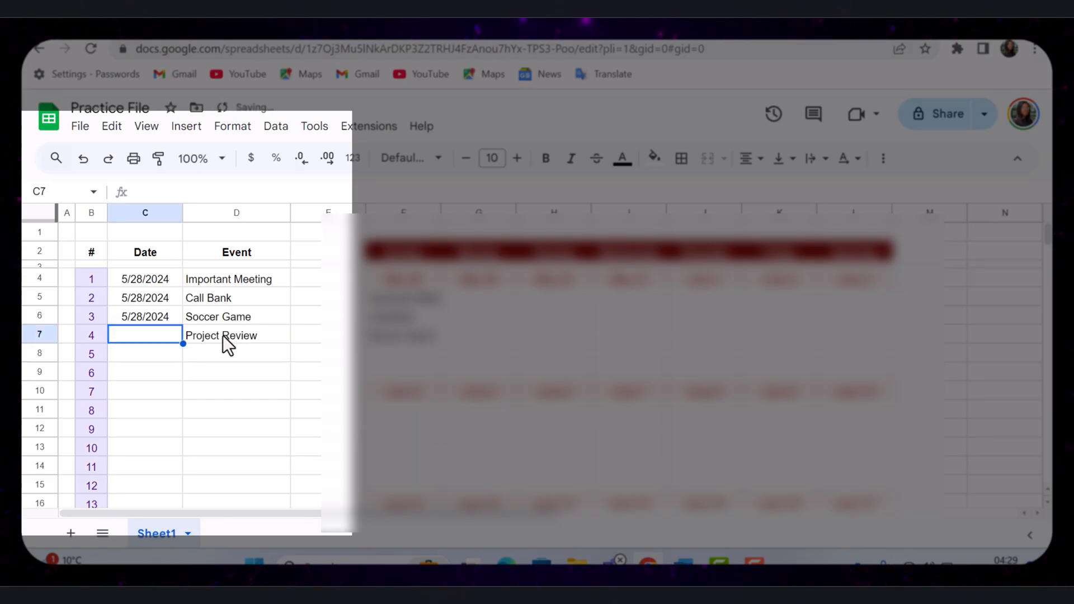
pyautogui.doubleClick(136, 335)
pyautogui.click(144, 261)
# Step: Add "Client Presentation" as the fifth event in D8 and set its date in C8 to 5/30/2024
pyautogui.click(244, 355)
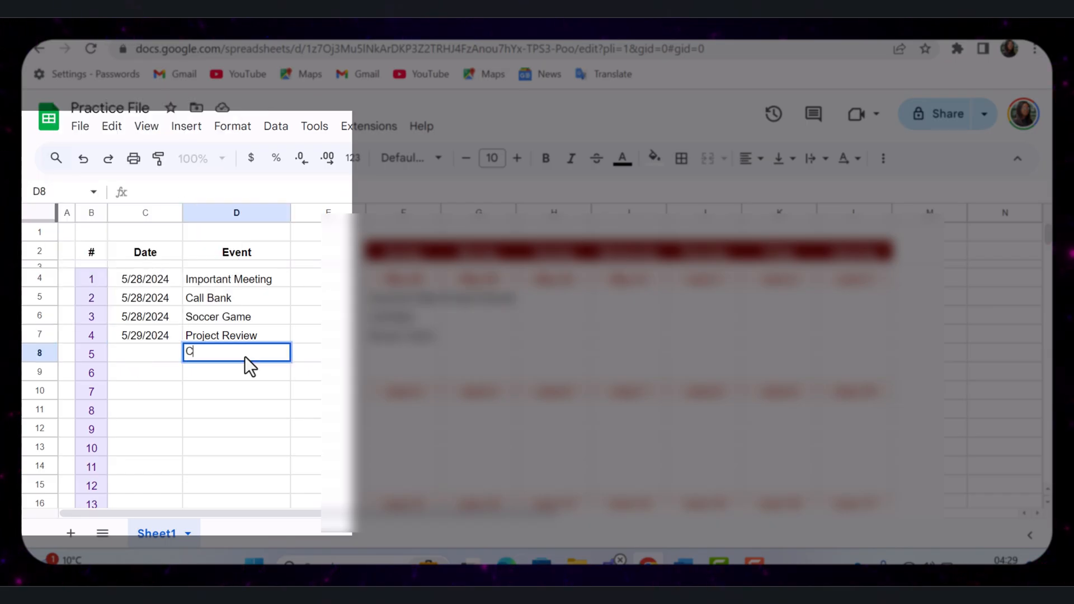
pyautogui.write('Clirnt')
pyautogui.press('BackSpace')
pyautogui.press('BackSpace')
pyautogui.press('BackSpace')
pyautogui.press('BackSpace')
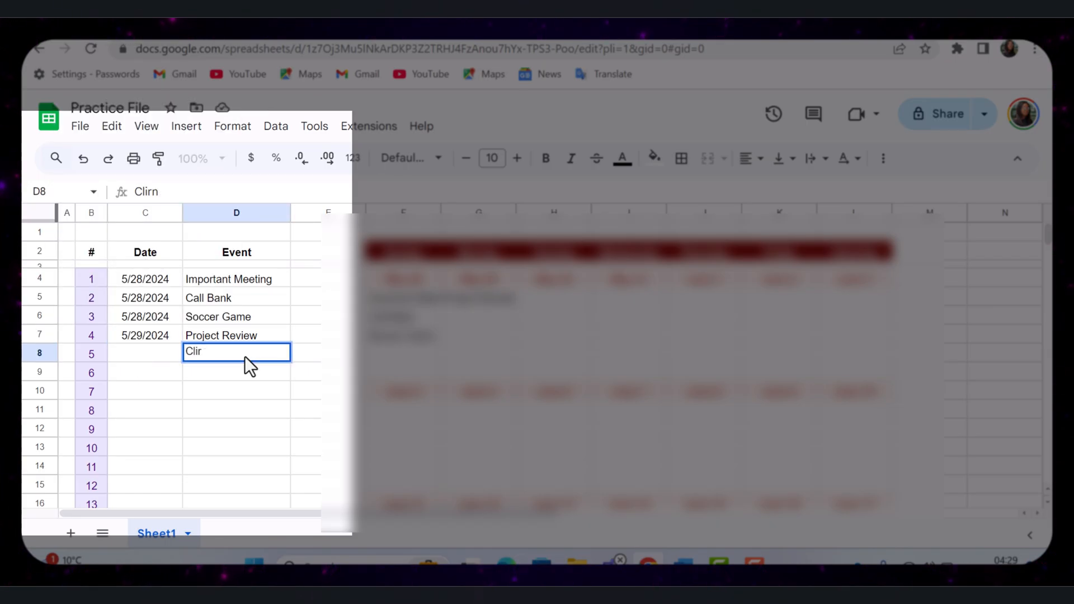
pyautogui.write('ent Presentation')
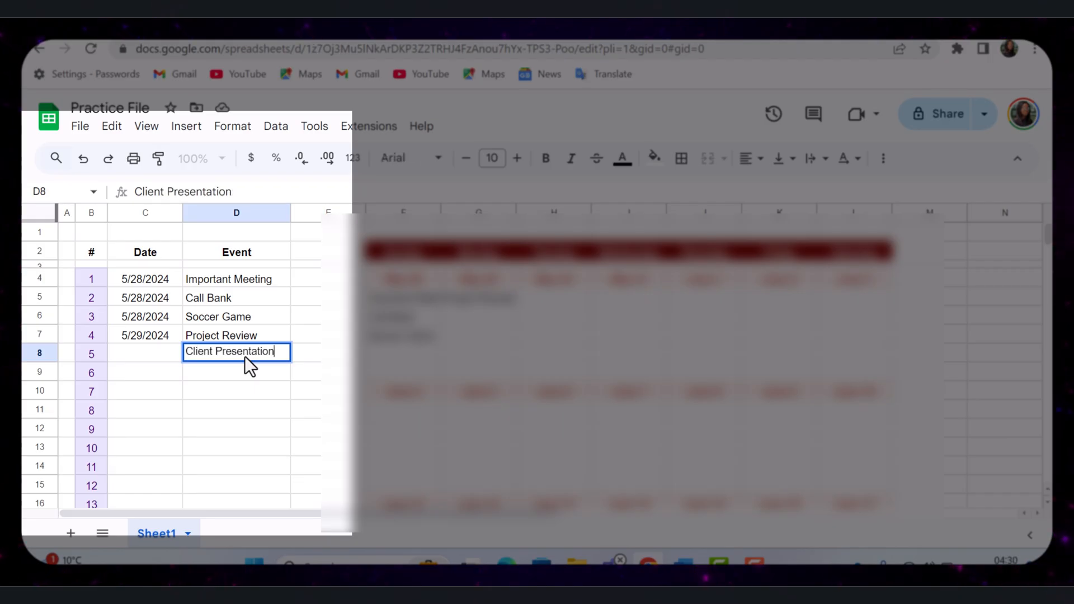
pyautogui.press('Left')
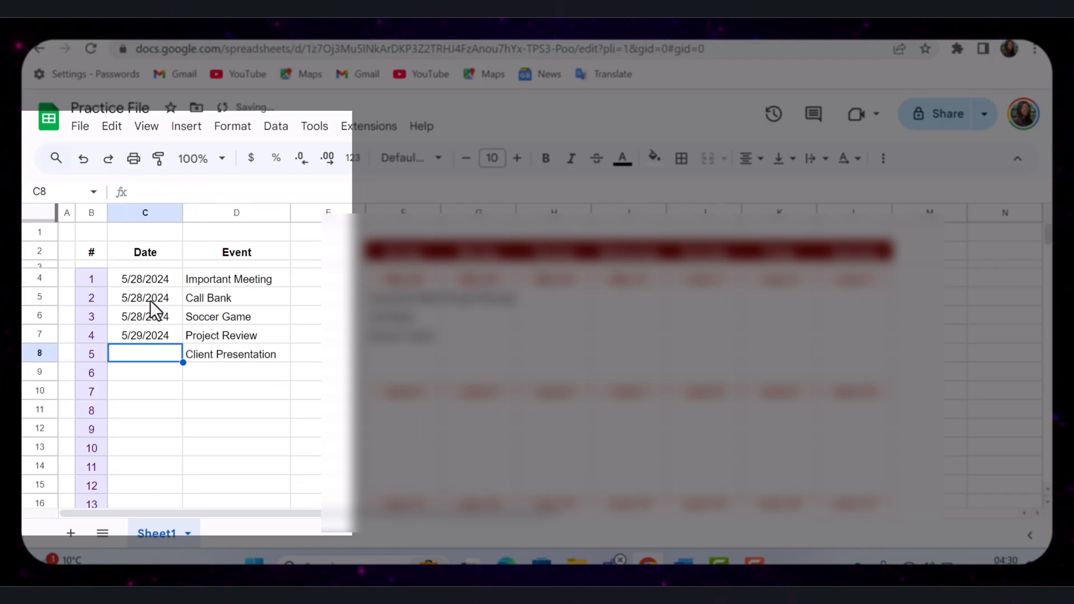
pyautogui.doubleClick(141, 353)
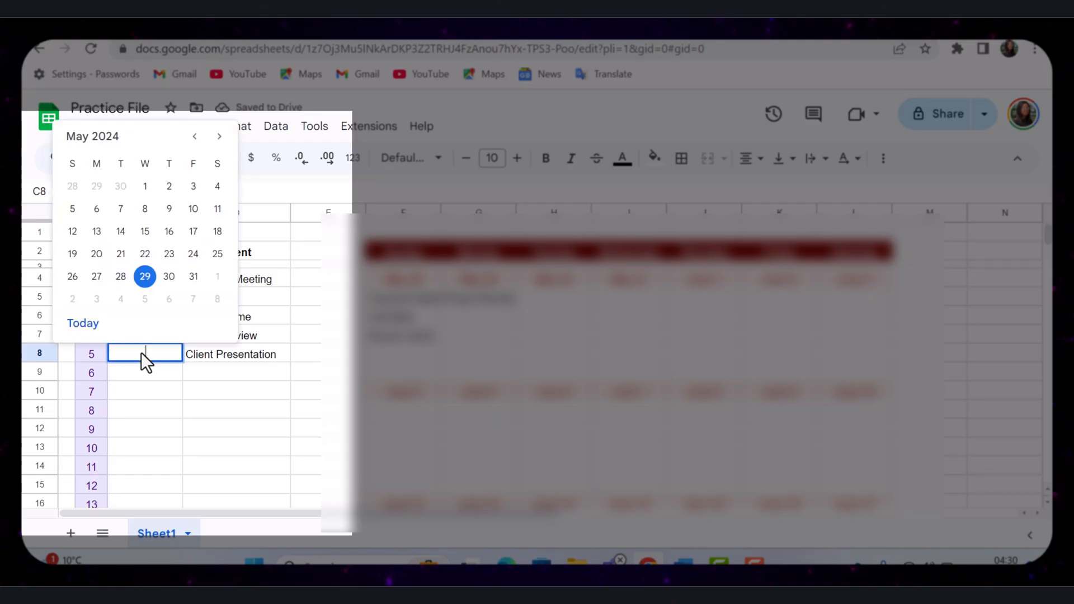
pyautogui.click(168, 277)
# Step: Enter a person's birthday as the sixth event in D9 and set its date in C9 to 6/1/2024
pyautogui.click(239, 371)
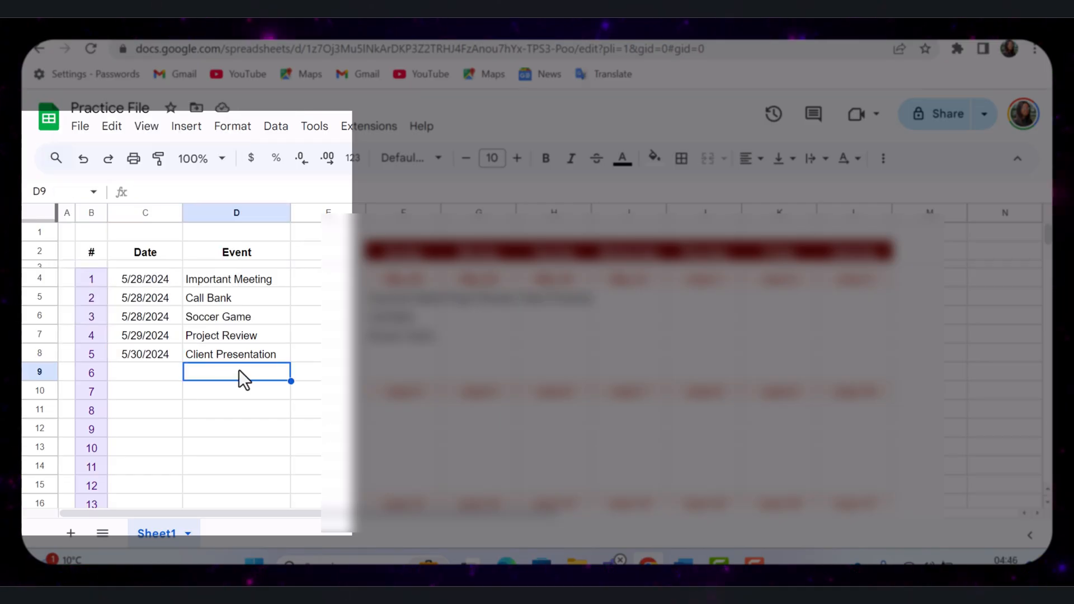
pyautogui.write('Ki')
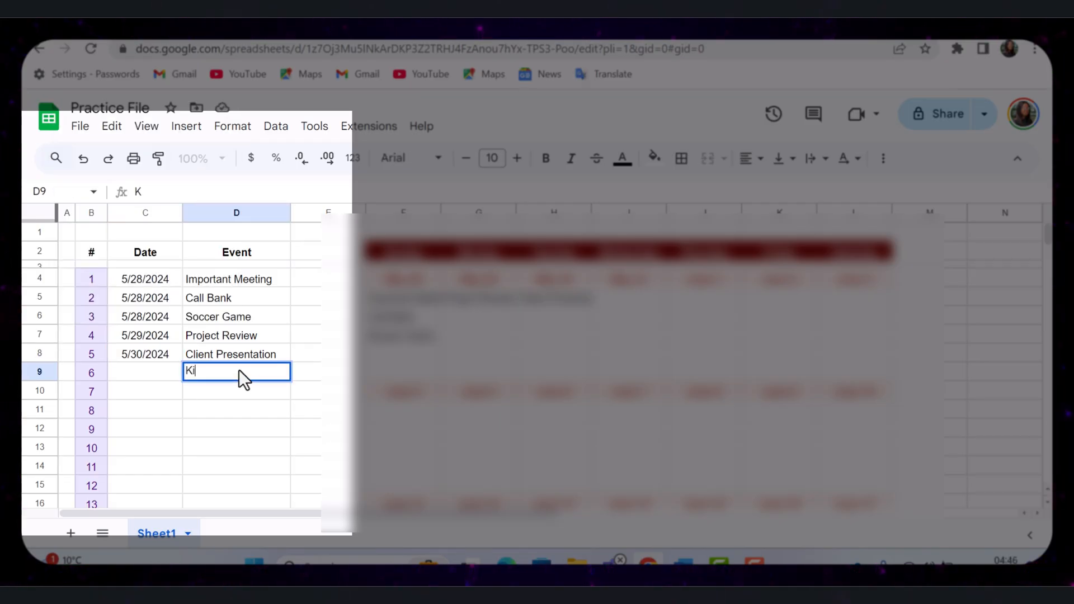
pyautogui.write("m's Birthday")
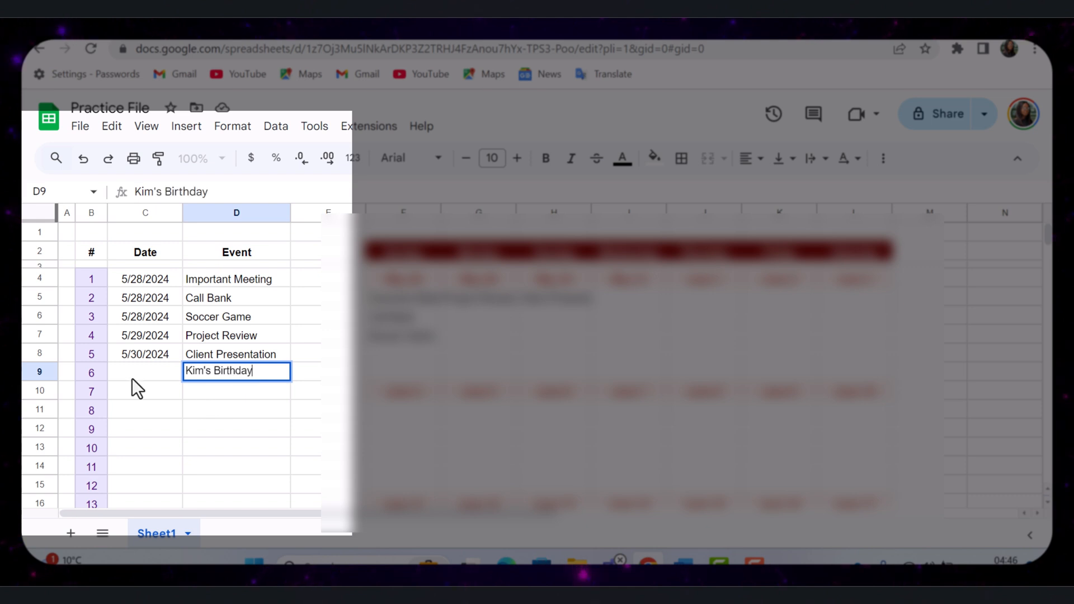
pyautogui.click(143, 373)
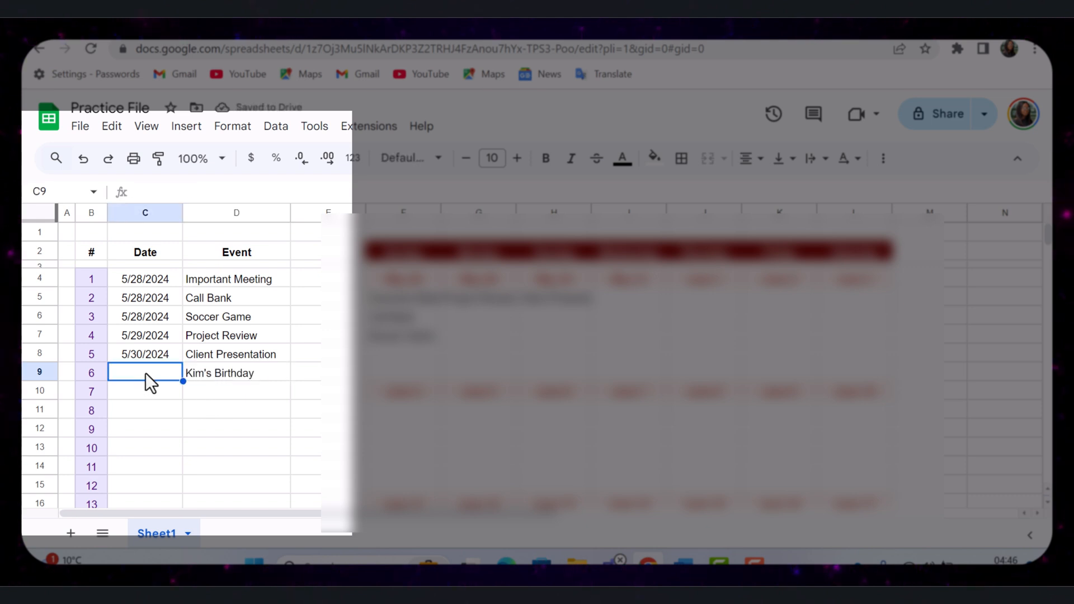
pyautogui.doubleClick(168, 372)
pyautogui.click(219, 155)
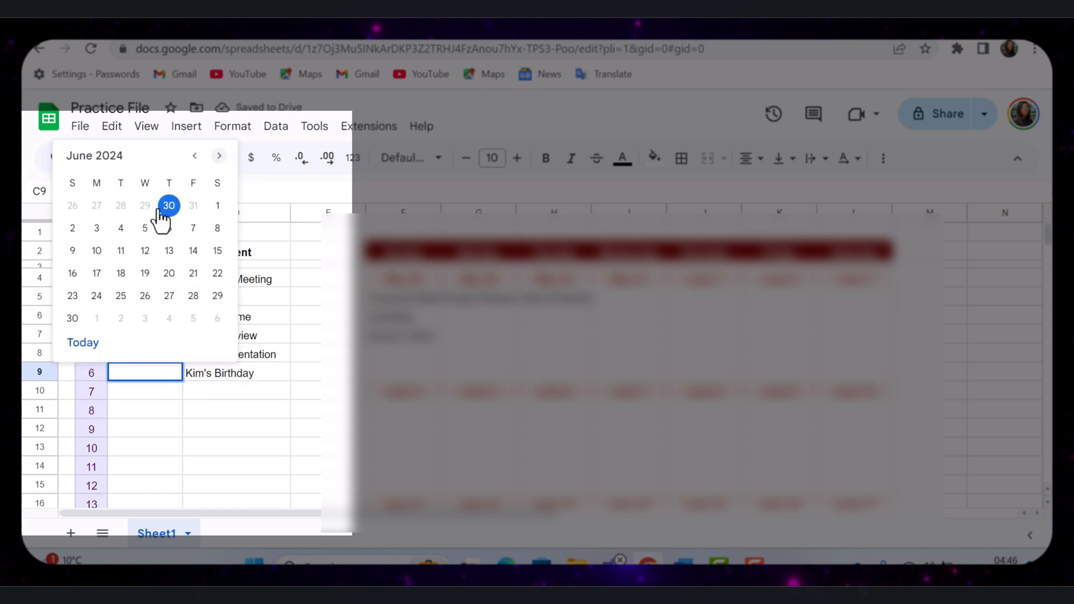
pyautogui.click(217, 205)
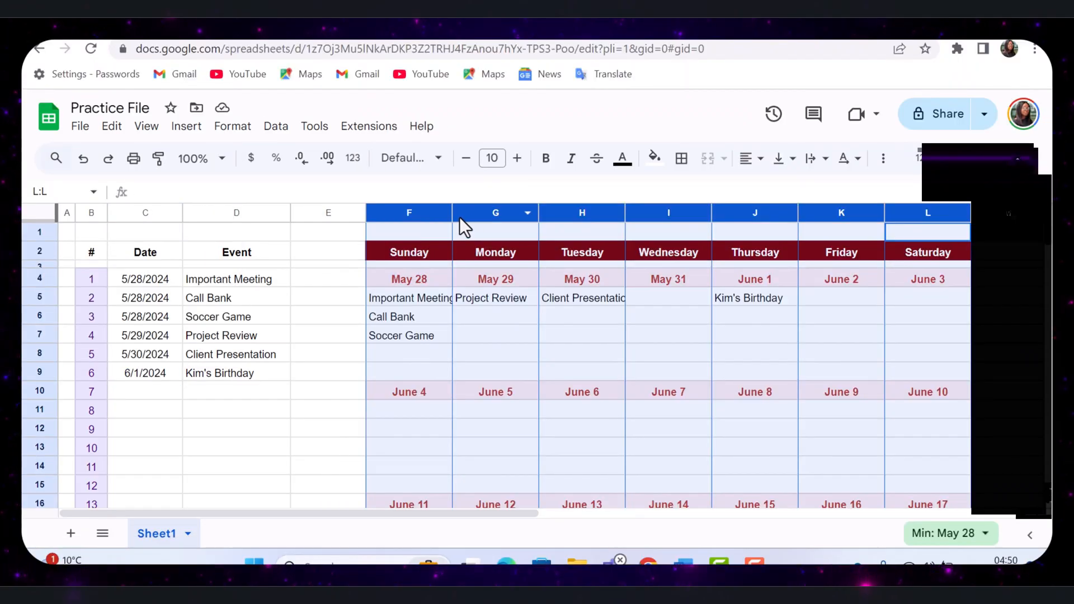
# Step: Widen calendar columns F through L together so the full event names fit in their cells
pyautogui.moveTo(452, 212); pyautogui.dragTo(482, 213)
pyautogui.click(489, 328)
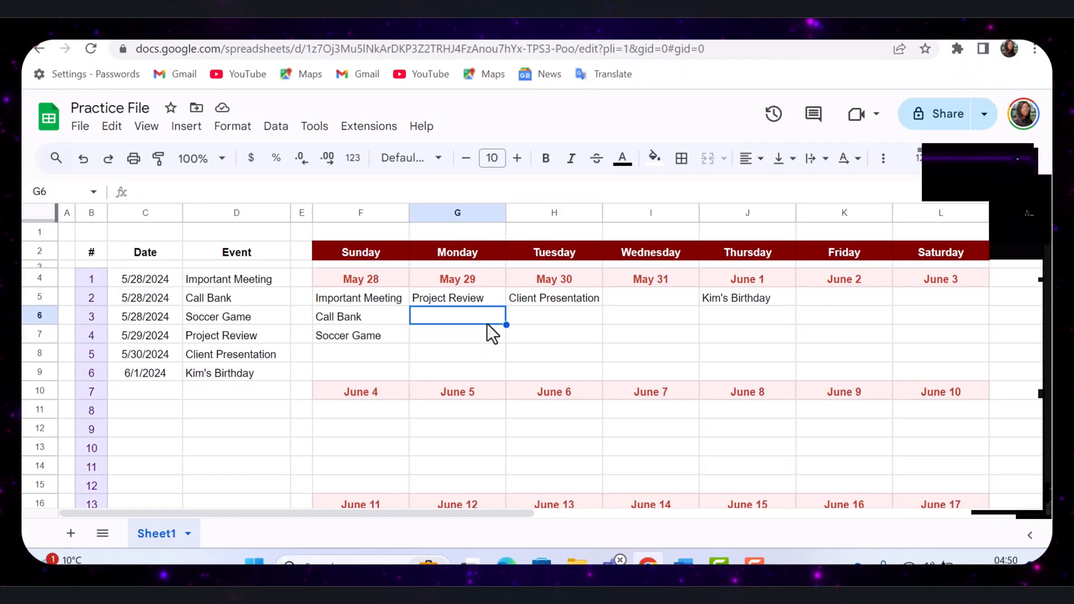
# Step: Check the events listed in calendar cells F5, G5, H5 and J5 against the dates in the event list
pyautogui.click(374, 304)
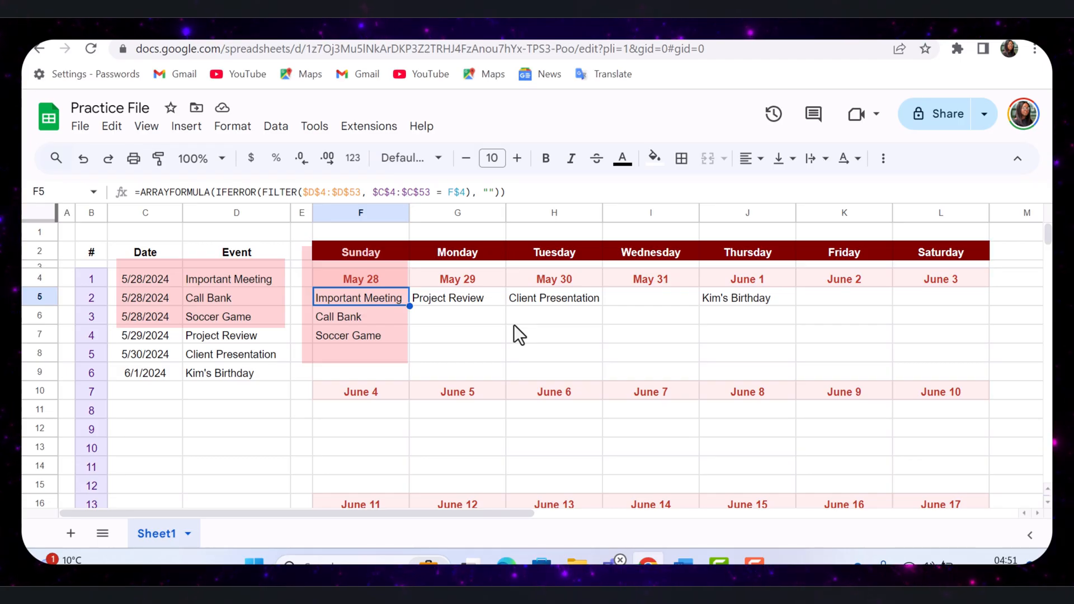
pyautogui.click(453, 295)
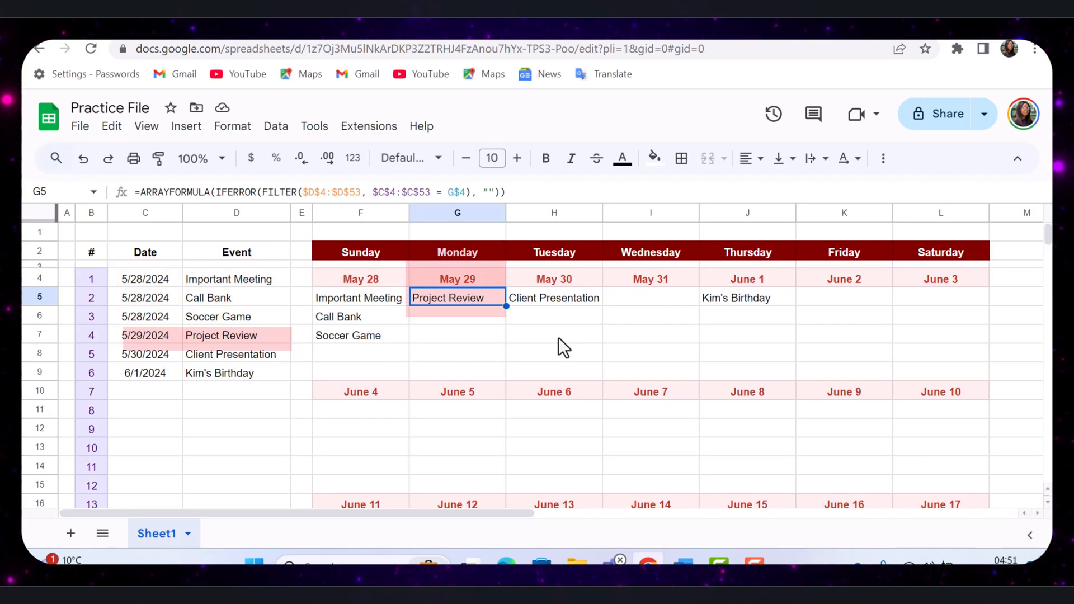
pyautogui.click(547, 296)
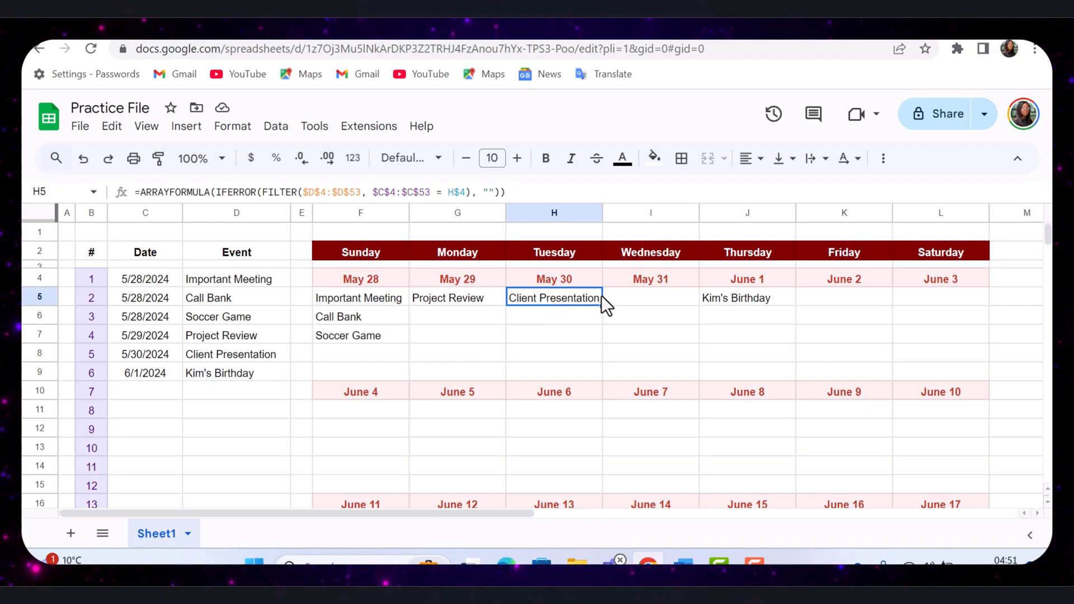
pyautogui.click(751, 297)
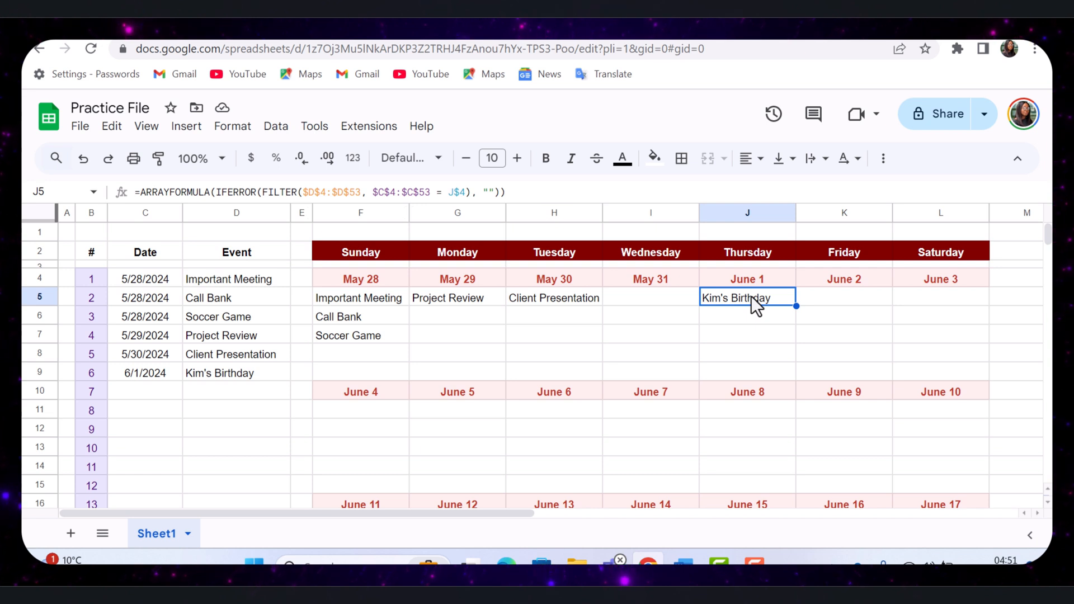
# Step: Change the date of the "Important Meeting" event in C4 to 5/31/2024
pyautogui.click(148, 283)
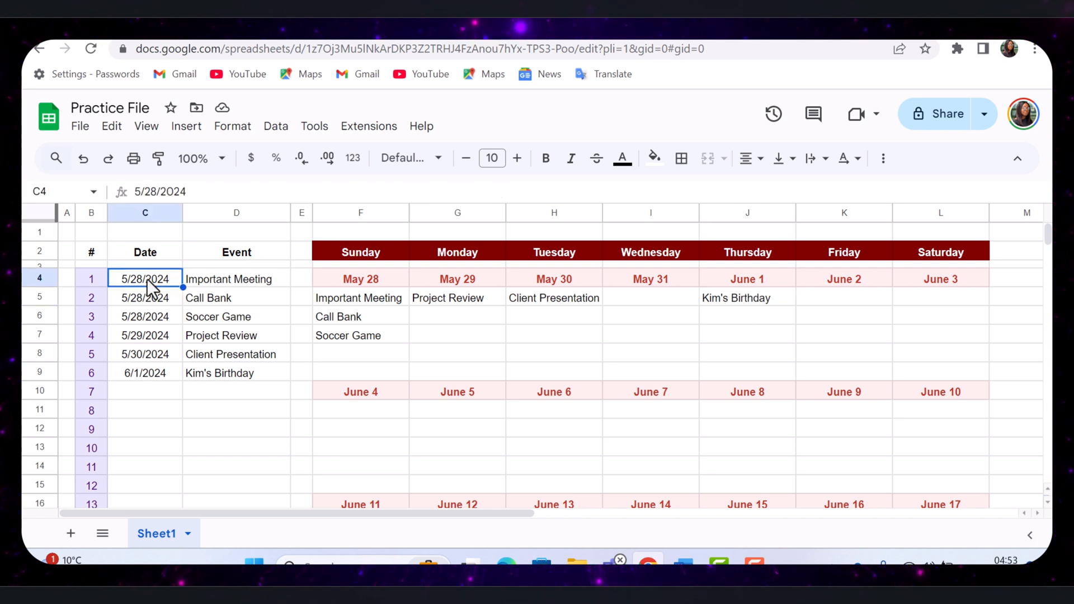
pyautogui.doubleClick(148, 280)
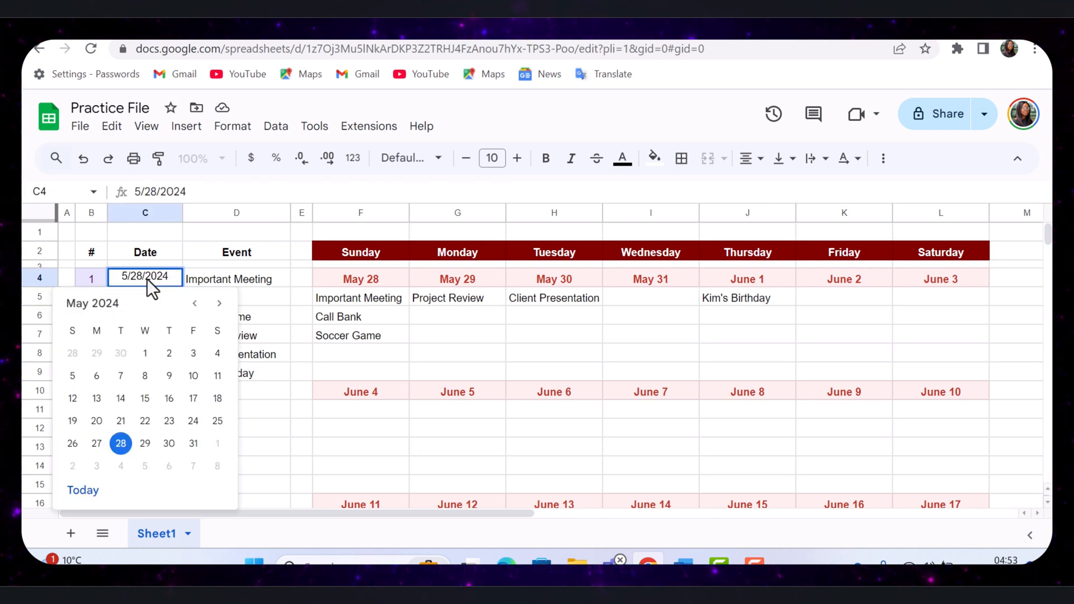
pyautogui.click(193, 443)
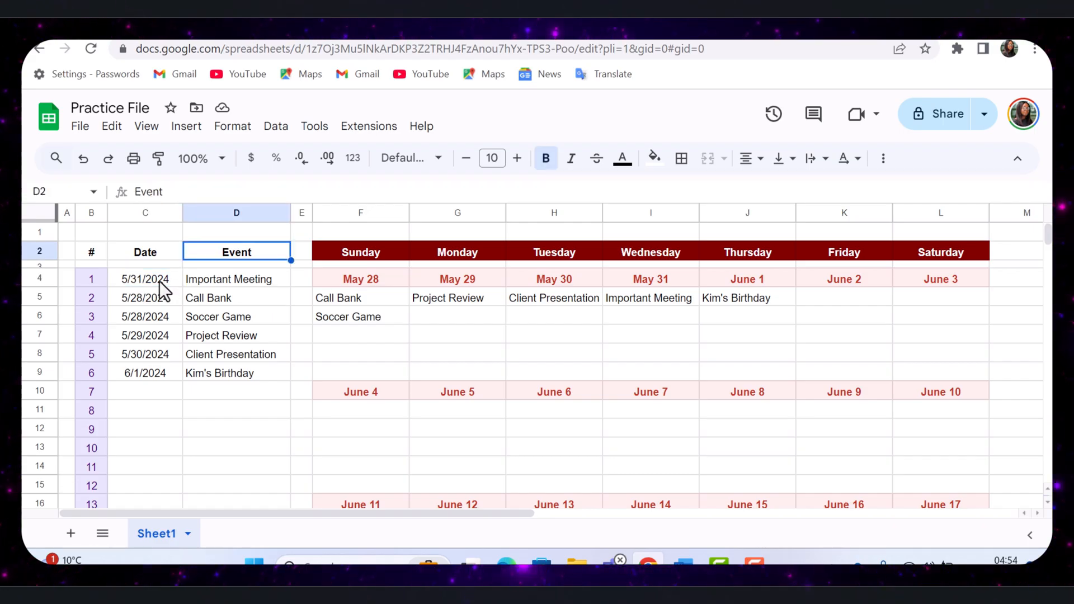
pyautogui.click(160, 282)
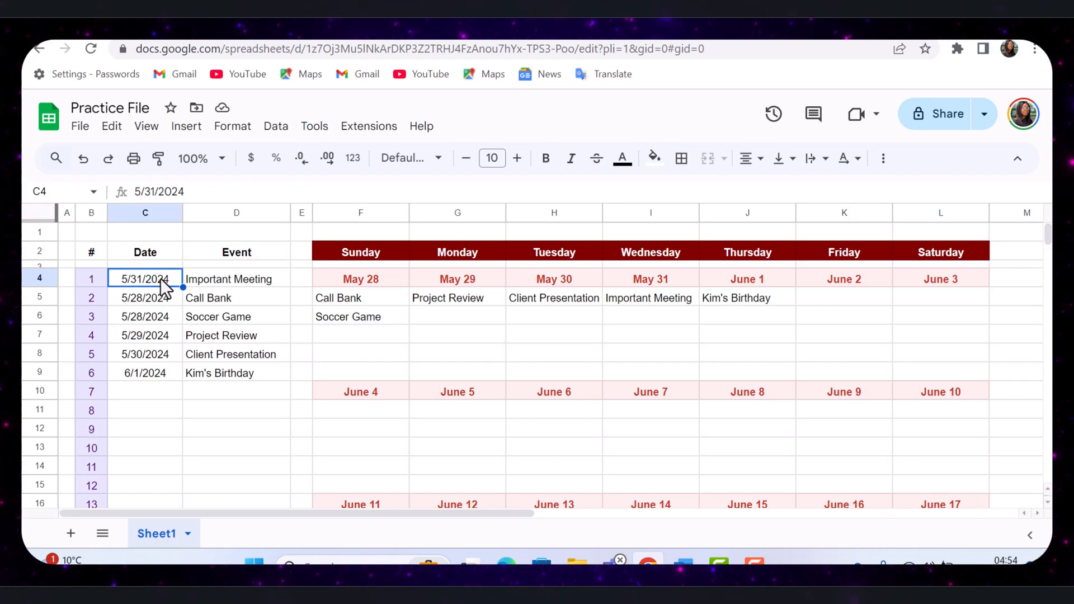
# Step: Change the date of the "Important Meeting" event in C4 to 6/2/2024
pyautogui.doubleClick(161, 283)
pyautogui.click(218, 303)
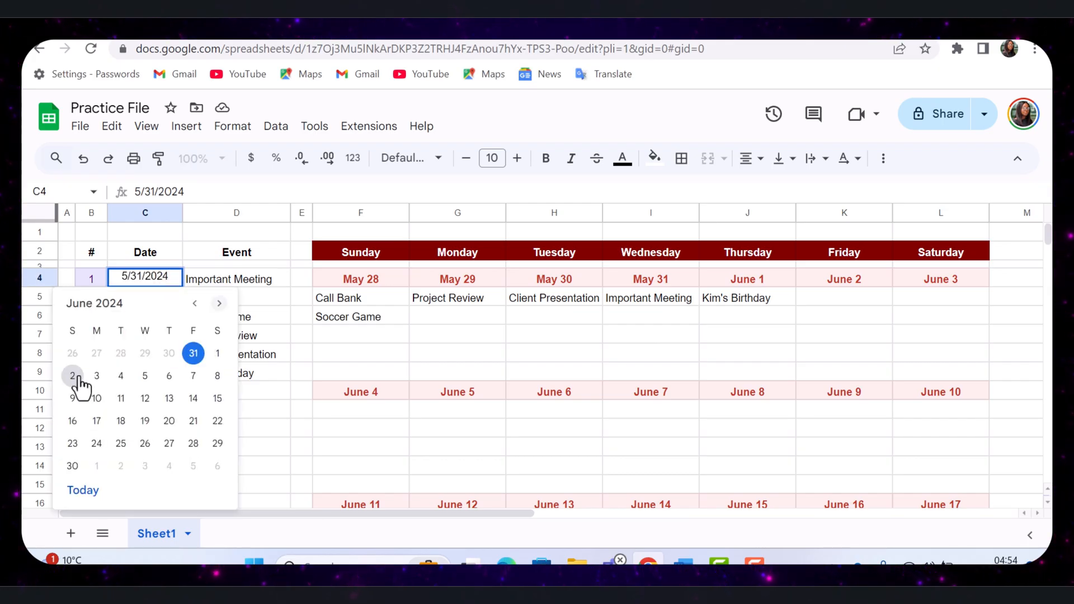
pyautogui.click(75, 374)
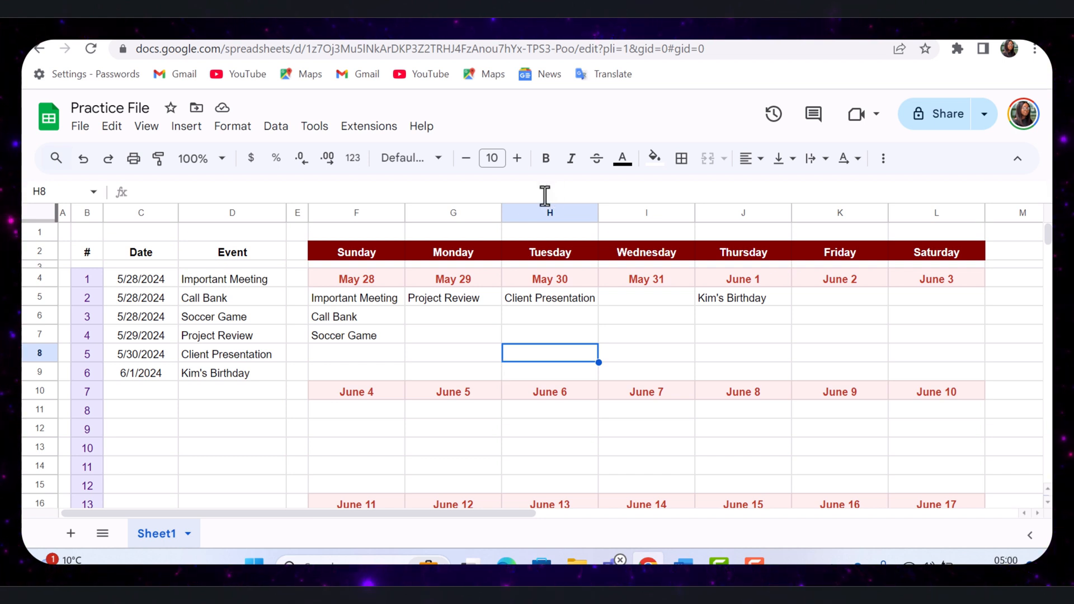
# Step: Hide the gridlines on the sheet
pyautogui.click(147, 127)
pyautogui.moveTo(297, 168)
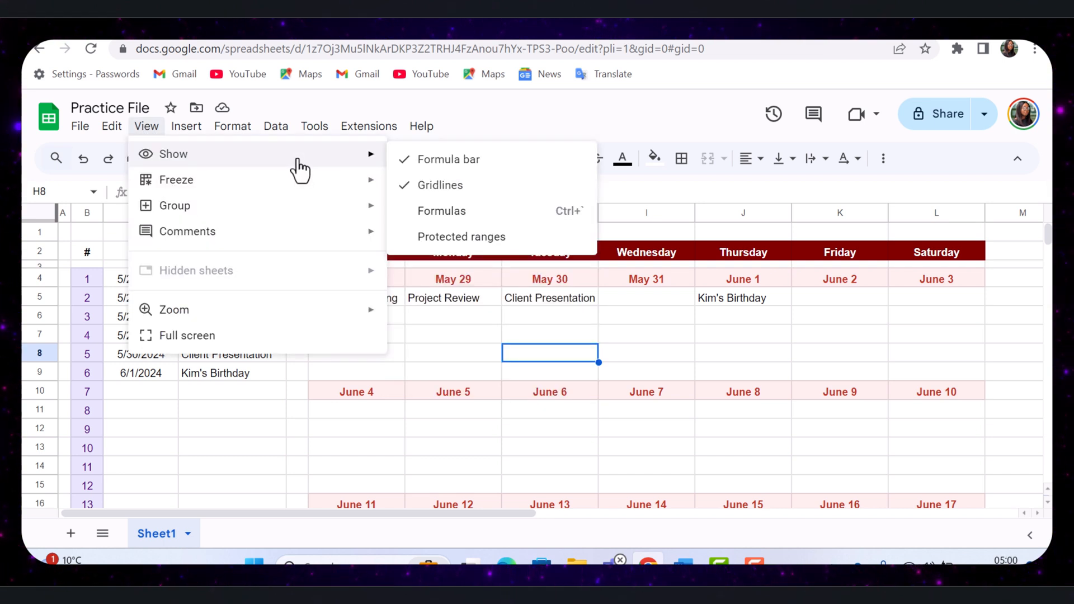
pyautogui.click(434, 189)
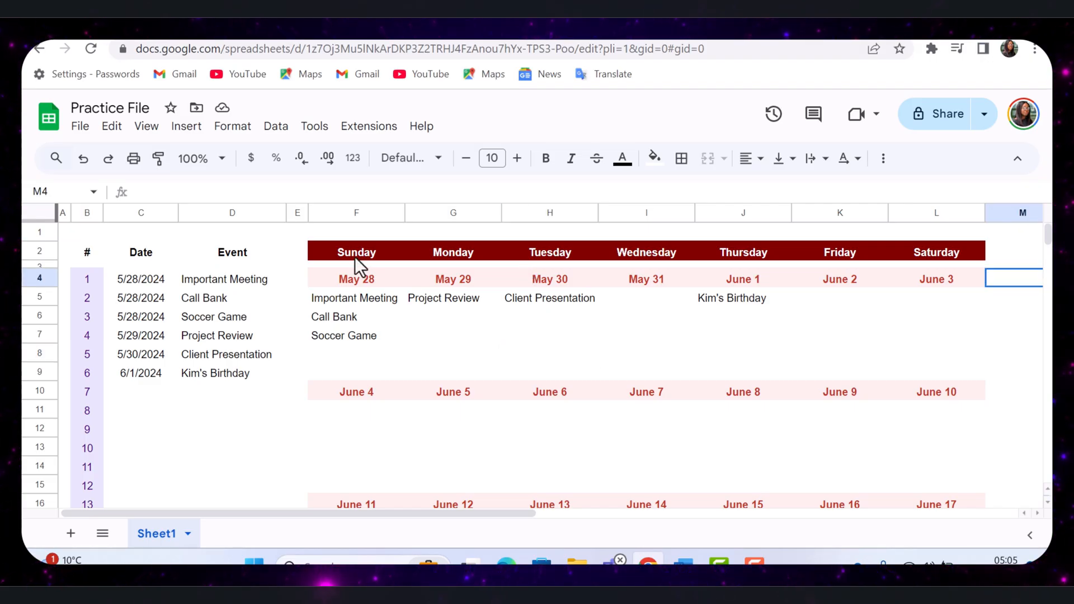
# Step: Add black outer and vertical borders to the weekday header row F2:L2
pyautogui.moveTo(341, 250); pyautogui.dragTo(958, 252)
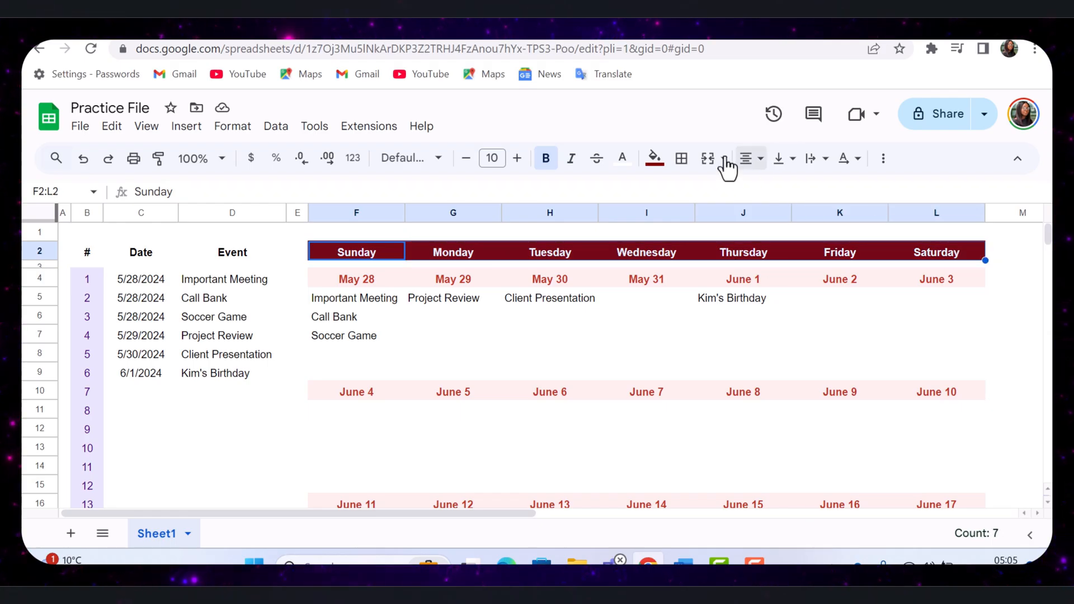
pyautogui.click(680, 160)
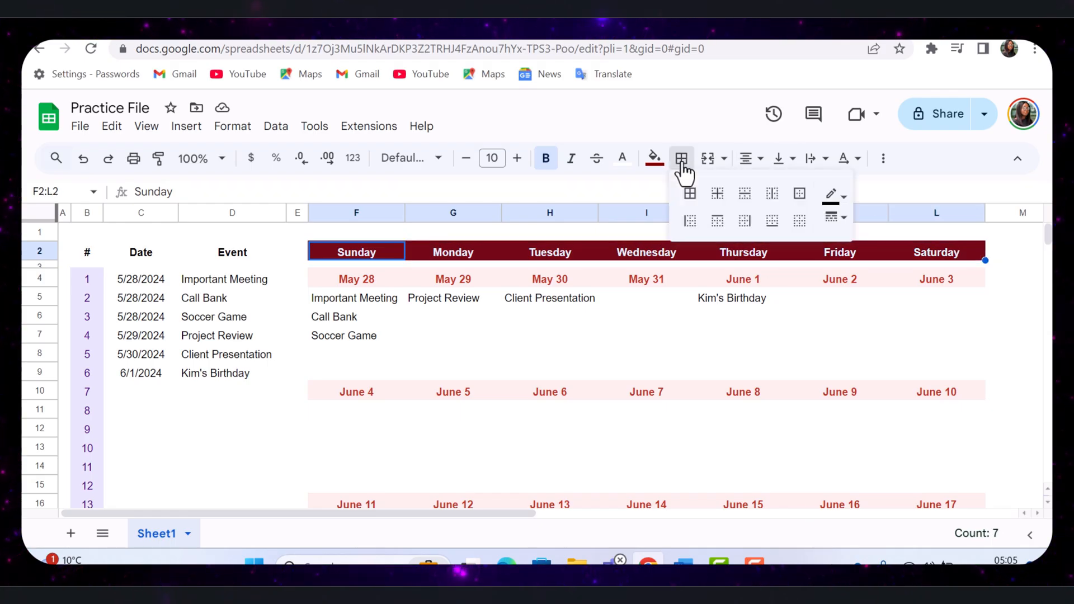
pyautogui.click(799, 197)
pyautogui.click(729, 323)
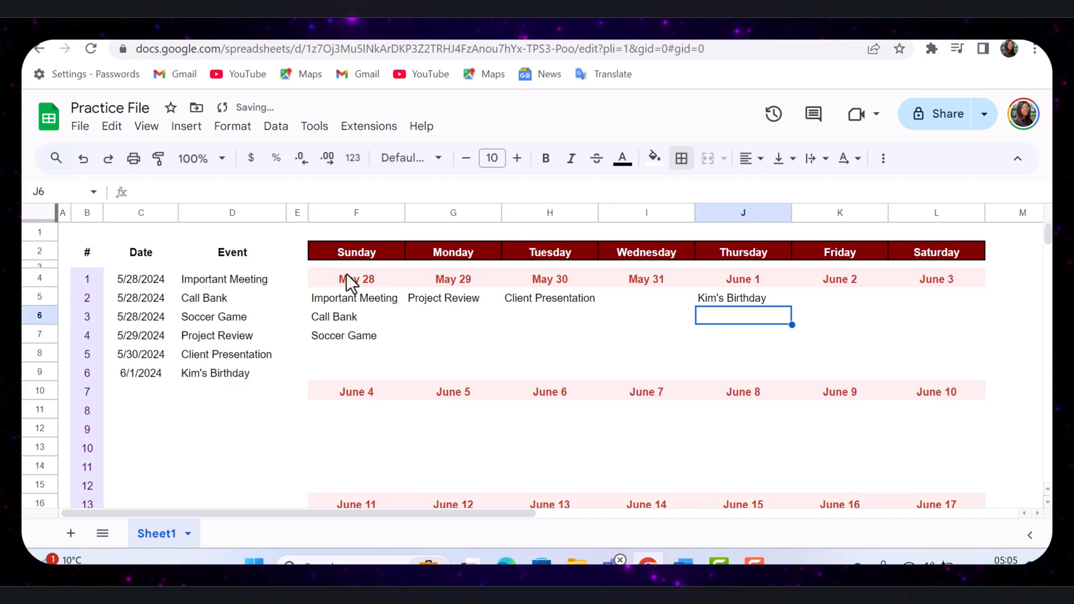
# Step: Outline the first week's date row F4:L4 with a black outer border
pyautogui.moveTo(347, 274); pyautogui.dragTo(895, 278)
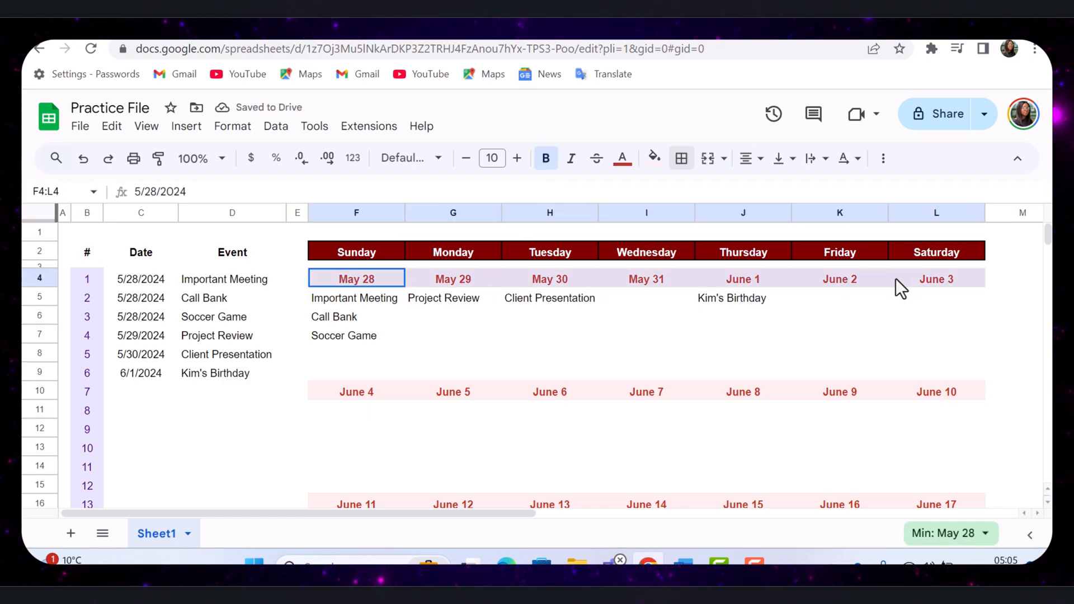
pyautogui.click(682, 159)
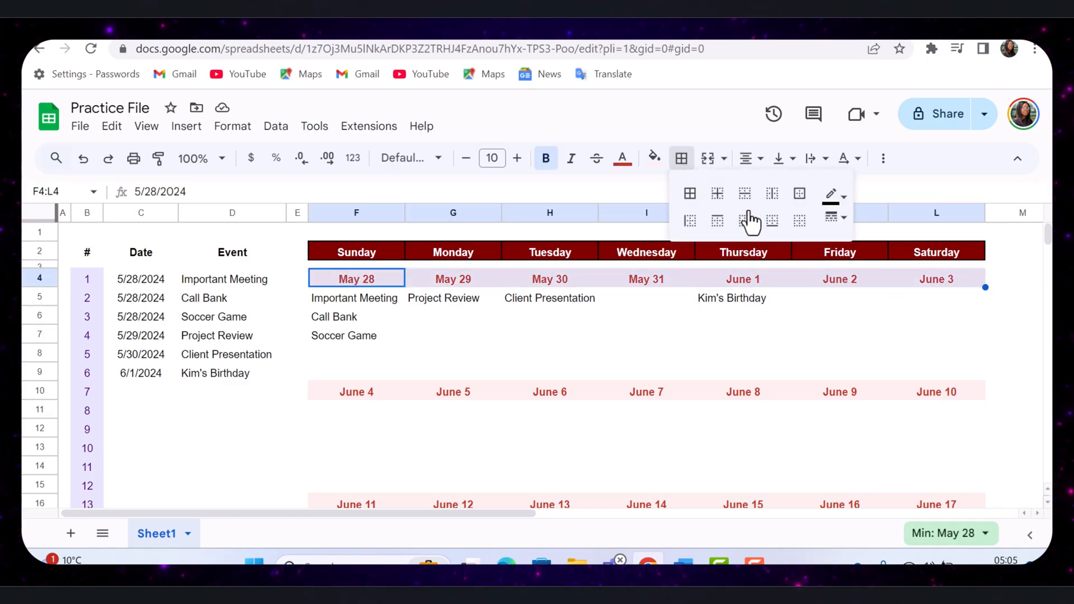
pyautogui.click(800, 199)
pyautogui.click(531, 315)
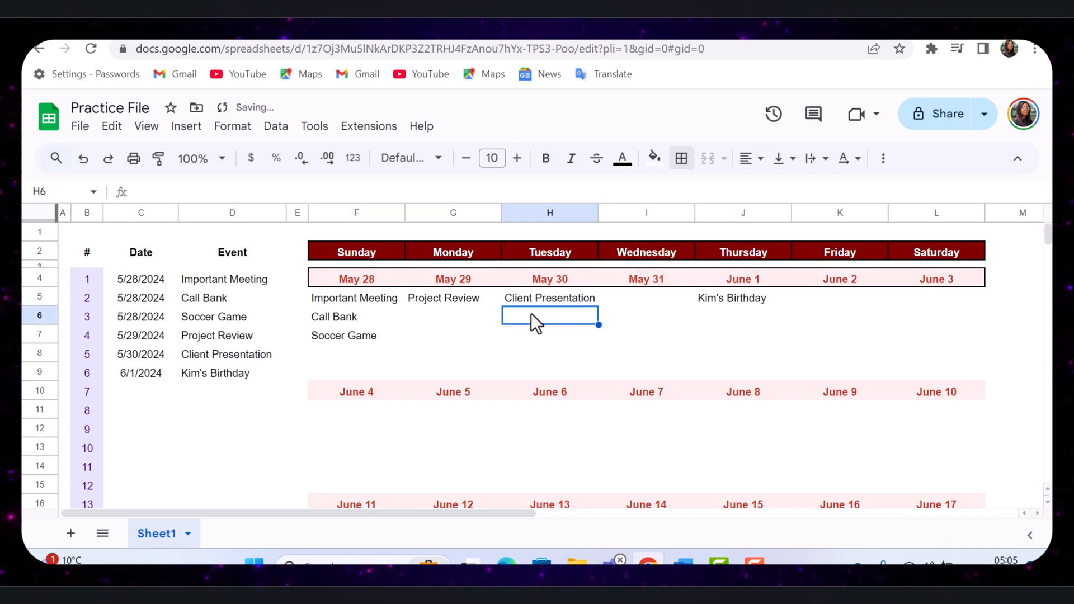
# Step: Apply outer borders to the first week's block F4:L9 and around each of its day columns
pyautogui.click(342, 280)
pyautogui.moveTo(682, 333); pyautogui.dragTo(941, 365)
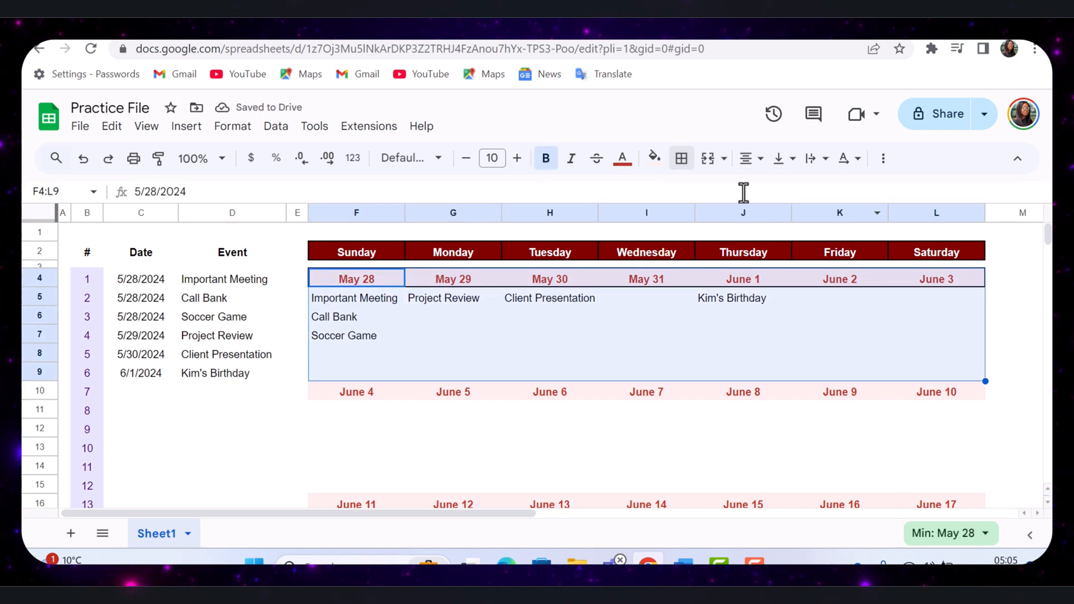
pyautogui.click(681, 158)
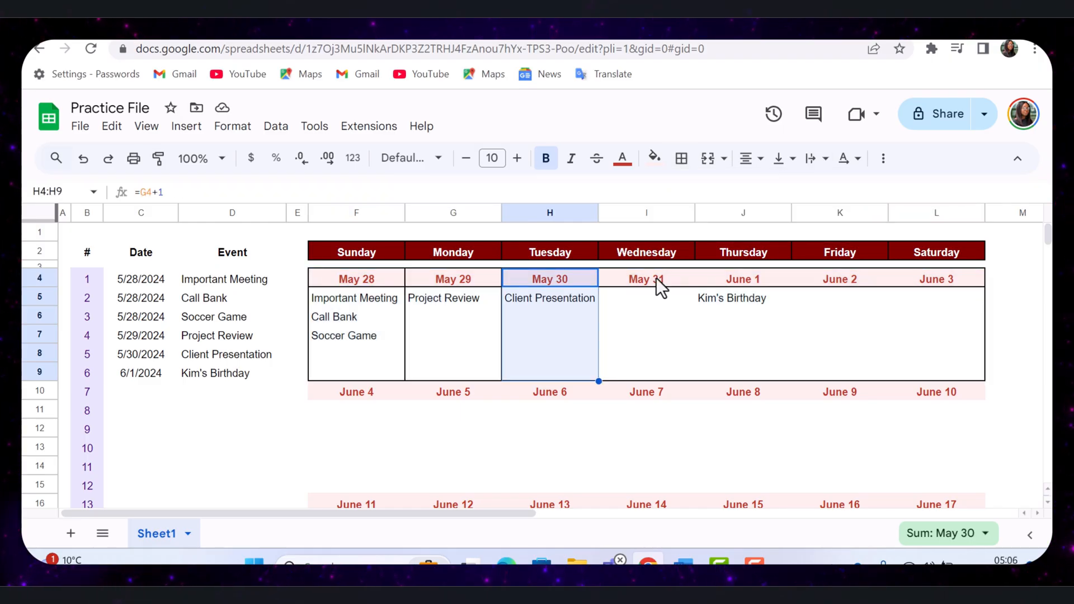
pyautogui.moveTo(656, 278); pyautogui.dragTo(653, 365)
pyautogui.keyDown('ctrl'); pyautogui.click(750, 276); pyautogui.keyUp('ctrl')
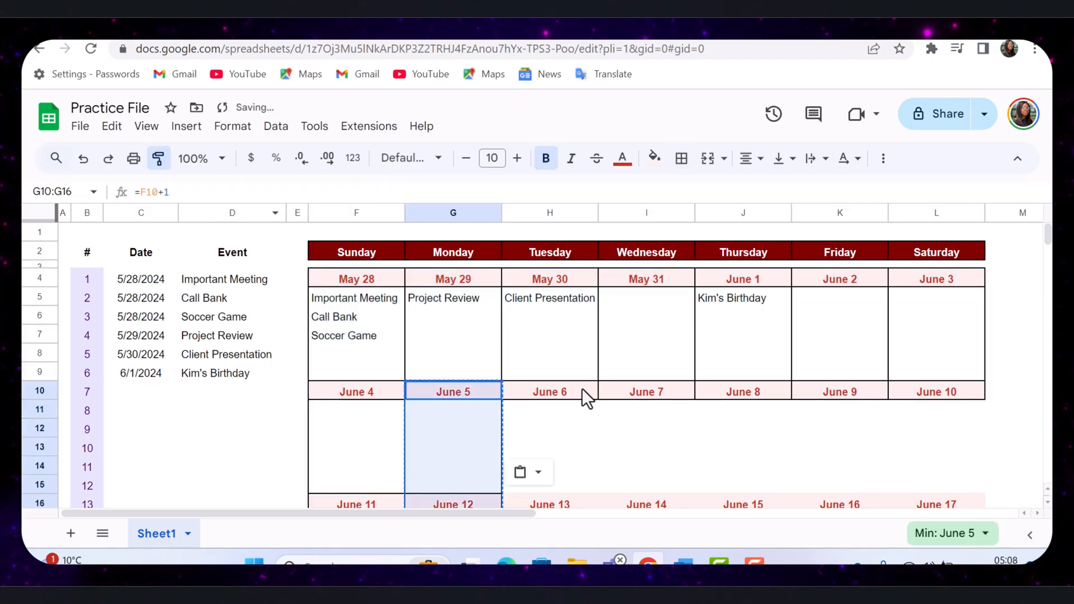
# Step: Copy the day-column border formatting onto the second week's Tuesday to Saturday columns, rows 10 to 16
pyautogui.moveTo(550, 391); pyautogui.dragTo(550, 487)
pyautogui.moveTo(646, 391); pyautogui.dragTo(646, 486)
pyautogui.moveTo(744, 392); pyautogui.dragTo(744, 487)
pyautogui.click(160, 159)
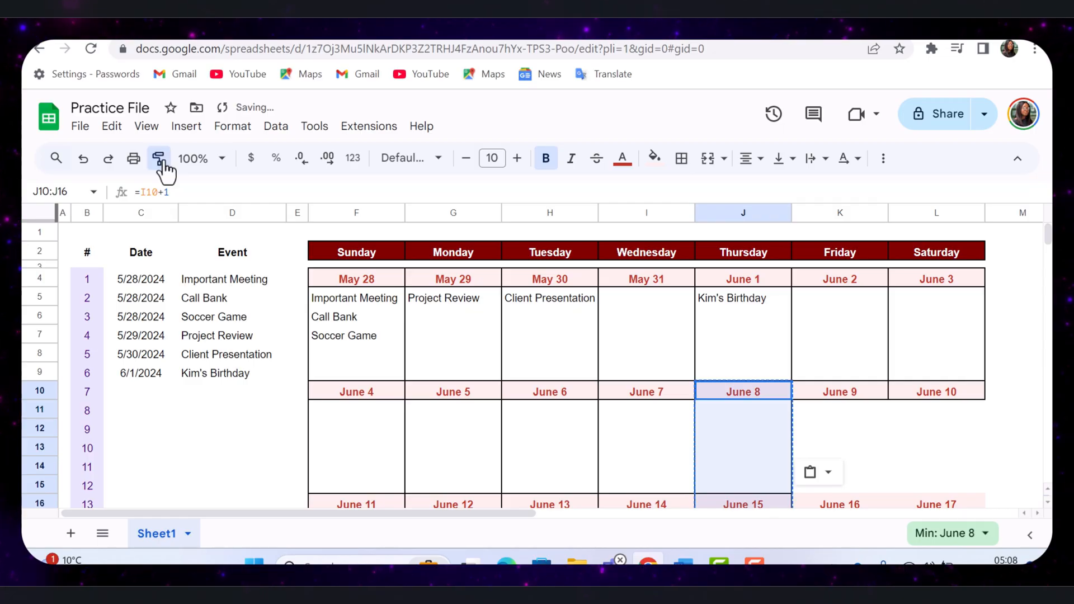
pyautogui.click(857, 388)
pyautogui.click(160, 161)
pyautogui.click(911, 389)
# Step: Copy the day-column border formatting onto the third week's Sunday to Thursday columns, rows 16 to 22
pyautogui.scroll(-2, 911, 389)
pyautogui.click(160, 160)
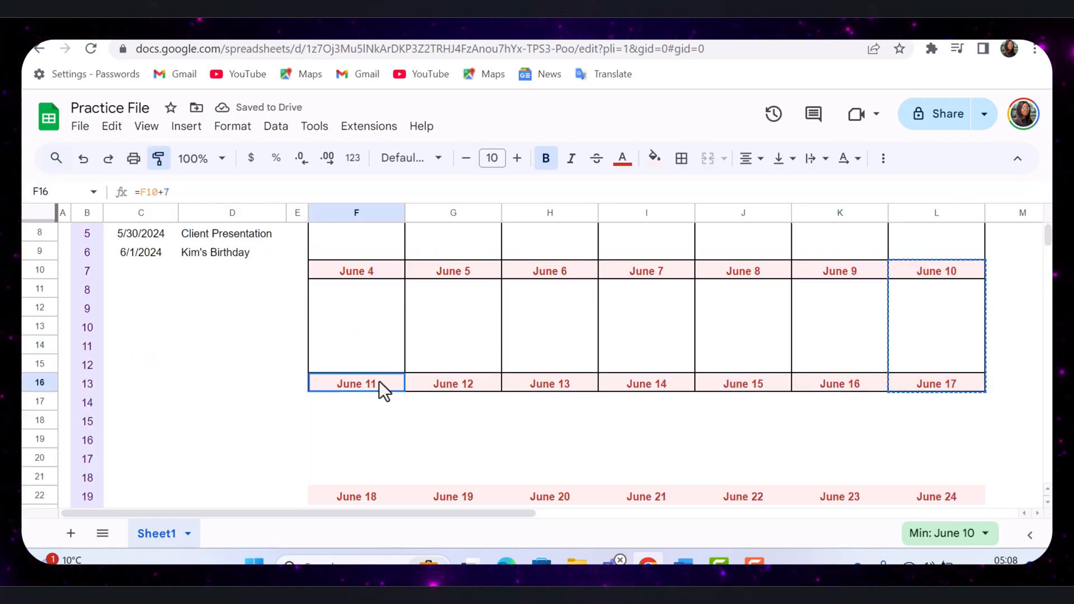
pyautogui.moveTo(384, 388); pyautogui.dragTo(384, 495)
pyautogui.click(160, 160)
pyautogui.moveTo(462, 383); pyautogui.dragTo(463, 495)
pyautogui.click(160, 160)
pyautogui.moveTo(558, 390); pyautogui.dragTo(550, 495)
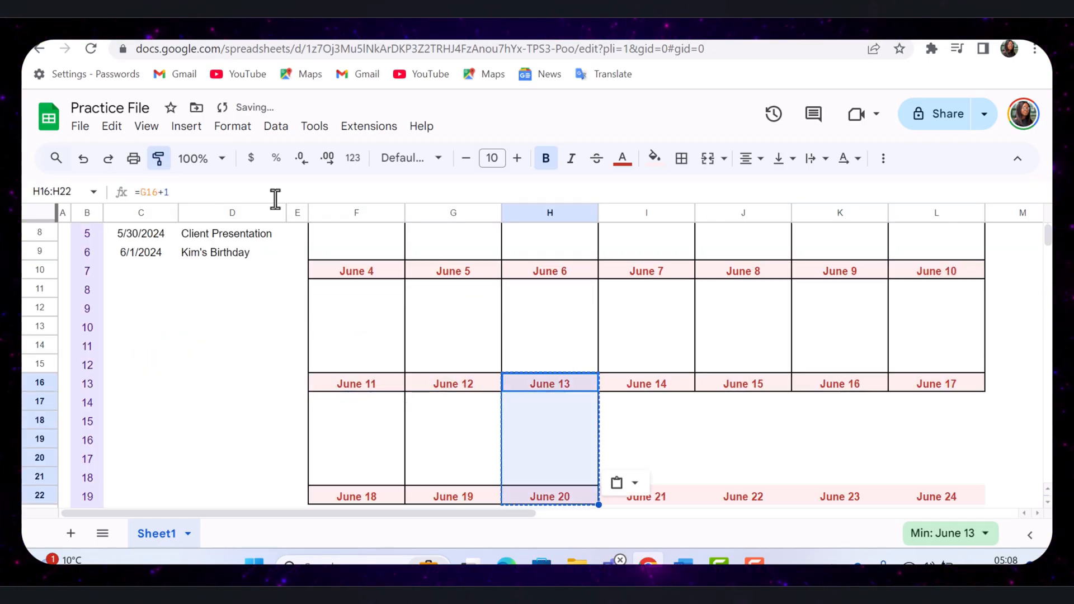
pyautogui.click(159, 160)
pyautogui.moveTo(646, 386); pyautogui.dragTo(647, 495)
pyautogui.click(160, 160)
pyautogui.moveTo(743, 386); pyautogui.dragTo(743, 495)
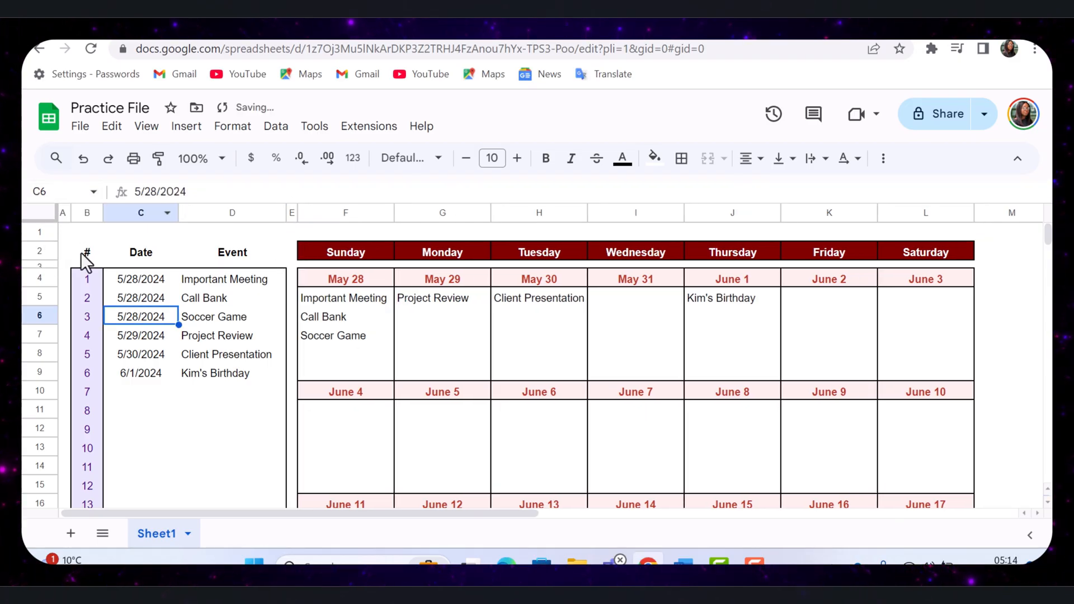
# Step: Format the event list header B2:D2 with a dark purple fill, black borders and white text
pyautogui.moveTo(83, 252); pyautogui.dragTo(274, 253)
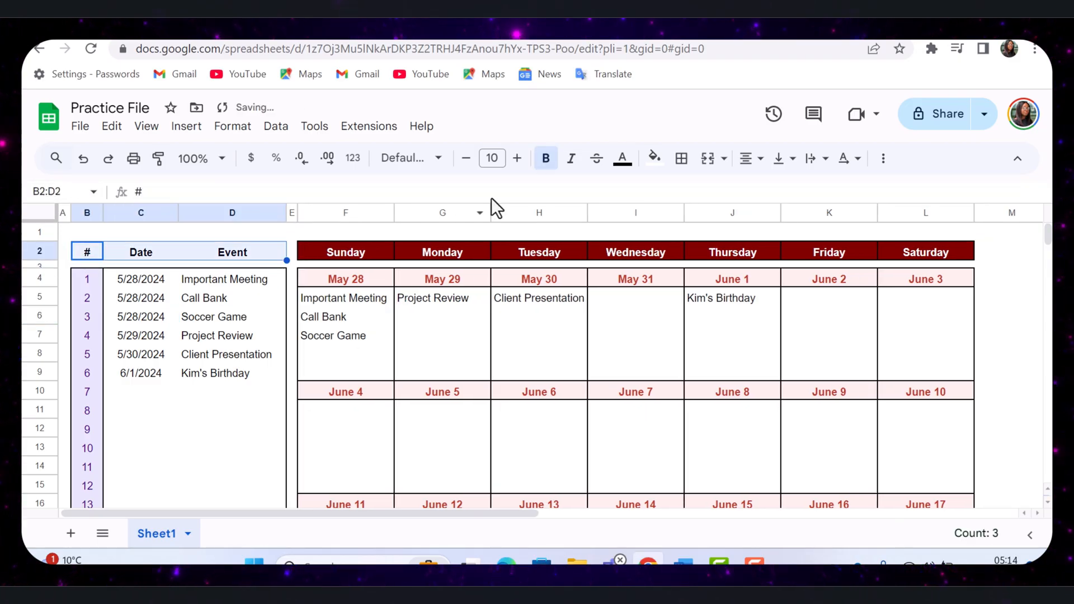
pyautogui.click(654, 158)
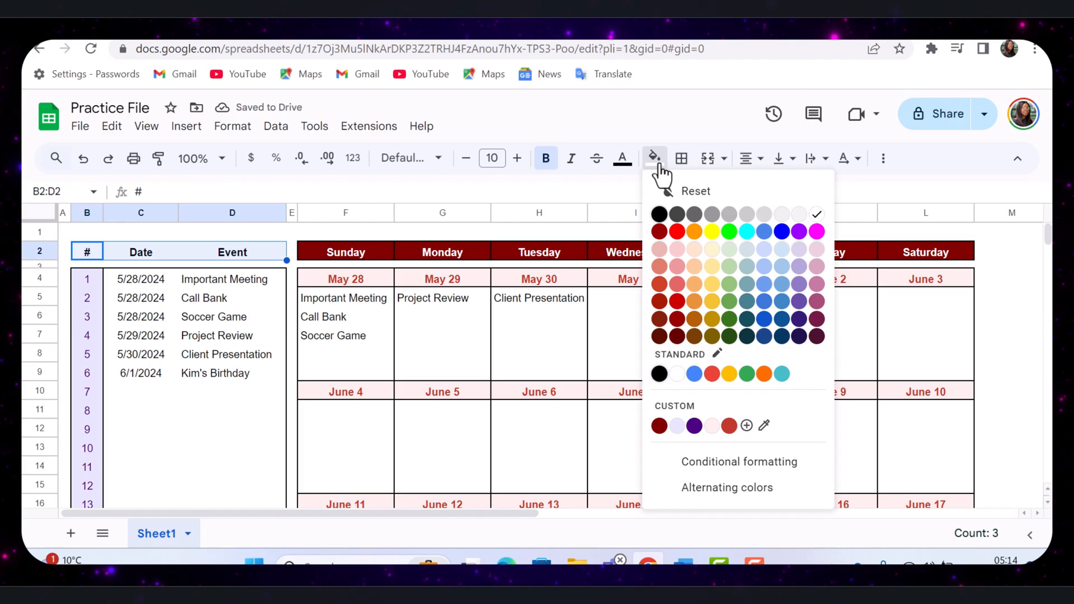
pyautogui.click(800, 316)
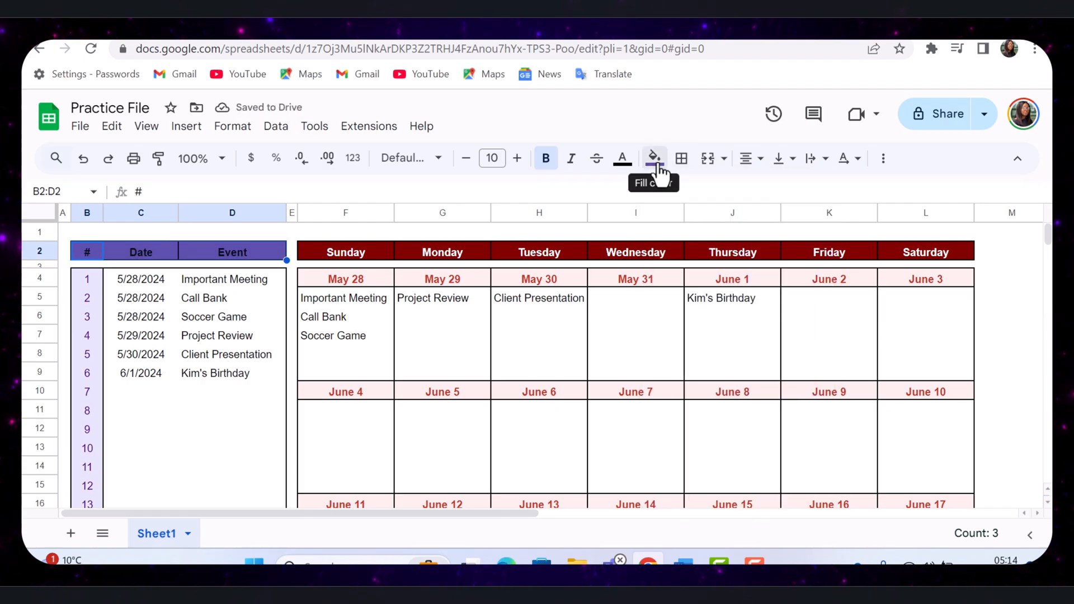
pyautogui.click(621, 162)
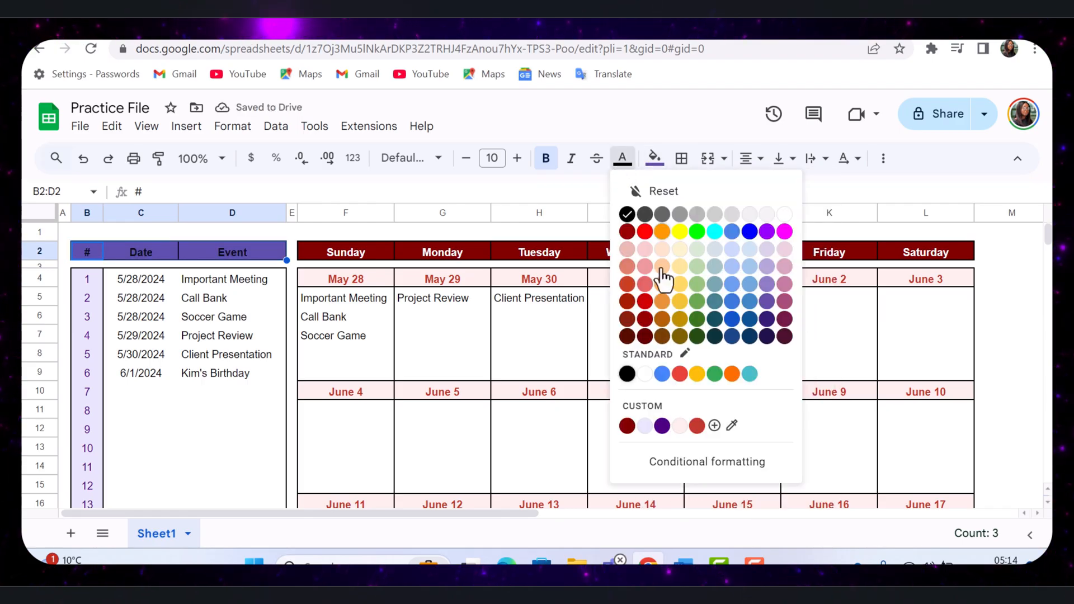
pyautogui.click(644, 374)
pyautogui.click(585, 353)
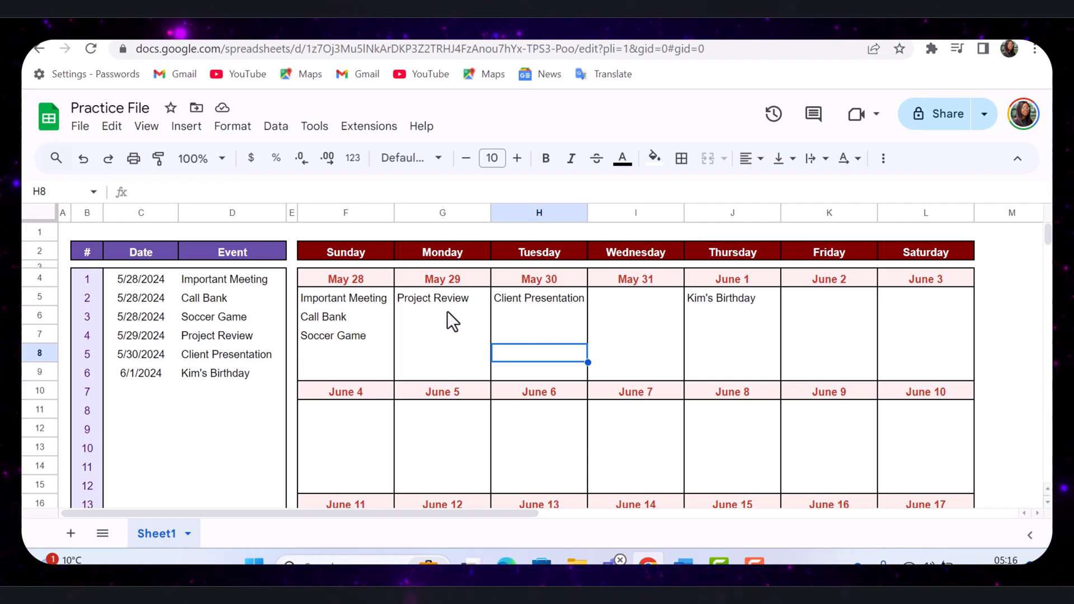
# Step: Add the seventh event with the date 6/4/2024 in C10 and the name "Team Meeting" in D10
pyautogui.click(134, 395)
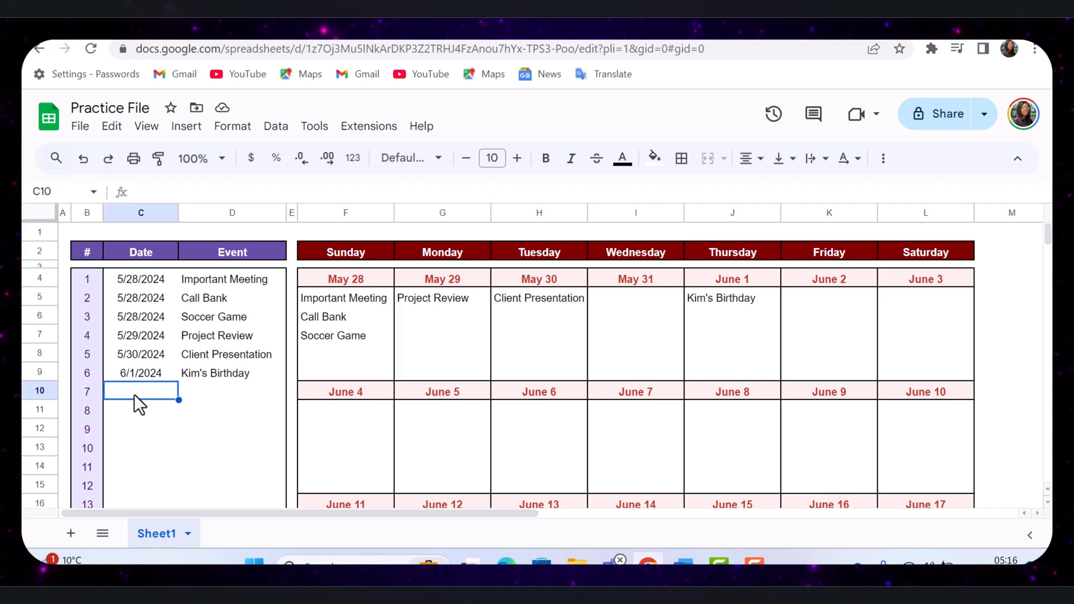
pyautogui.doubleClick(134, 394)
pyautogui.click(122, 254)
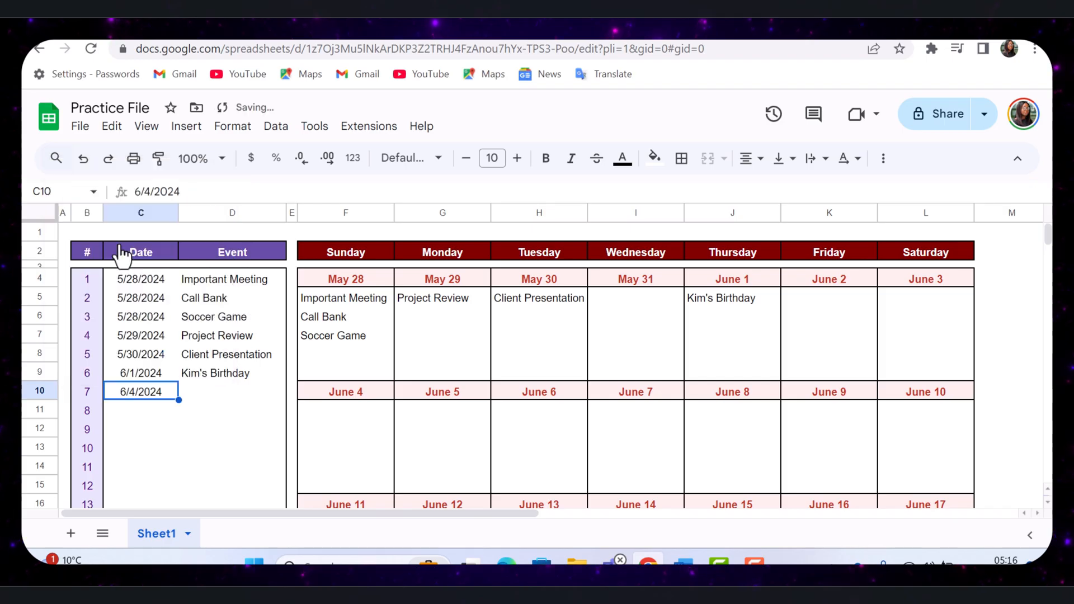
pyautogui.click(227, 395)
pyautogui.write('Team Meeting')
pyautogui.press('Return')
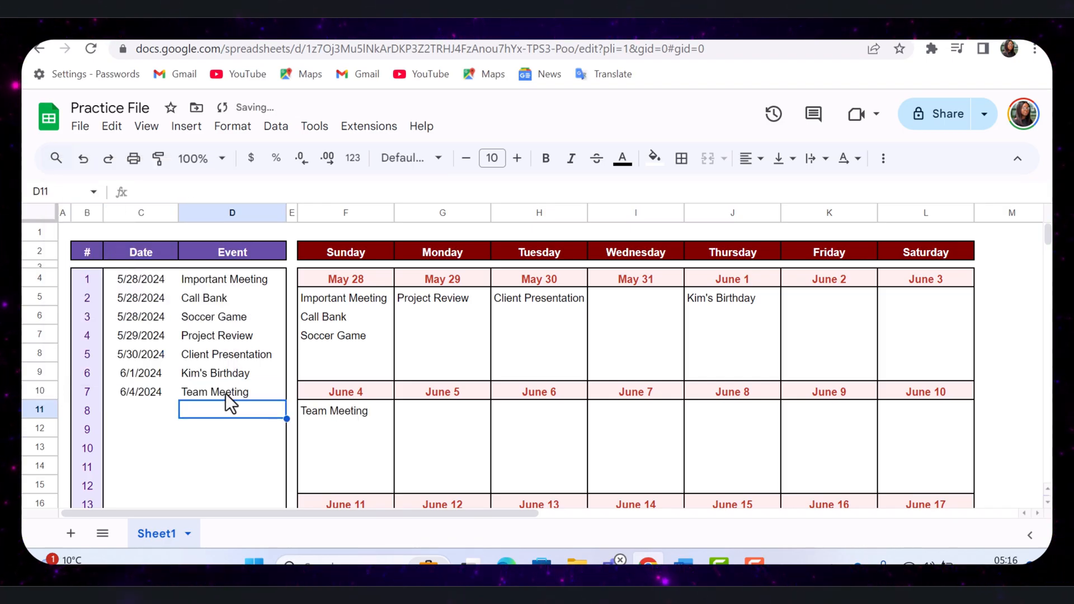
# Step: Add the eighth event with the date 6/5/2024 in C11 and the name "Doctor Appointment" in D11
pyautogui.press('Left')
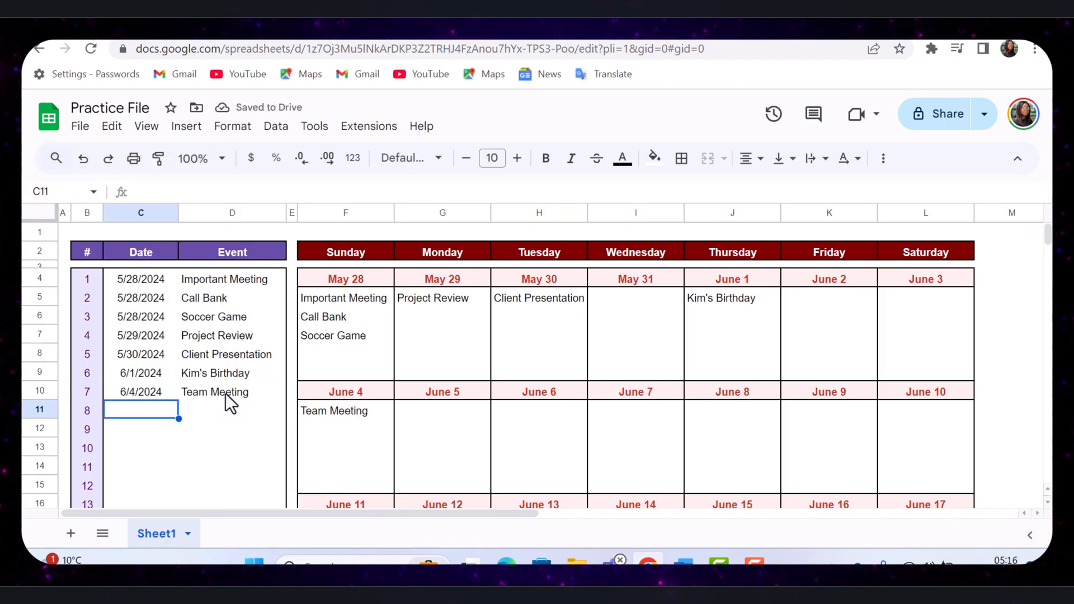
pyautogui.doubleClick(133, 408)
pyautogui.click(140, 266)
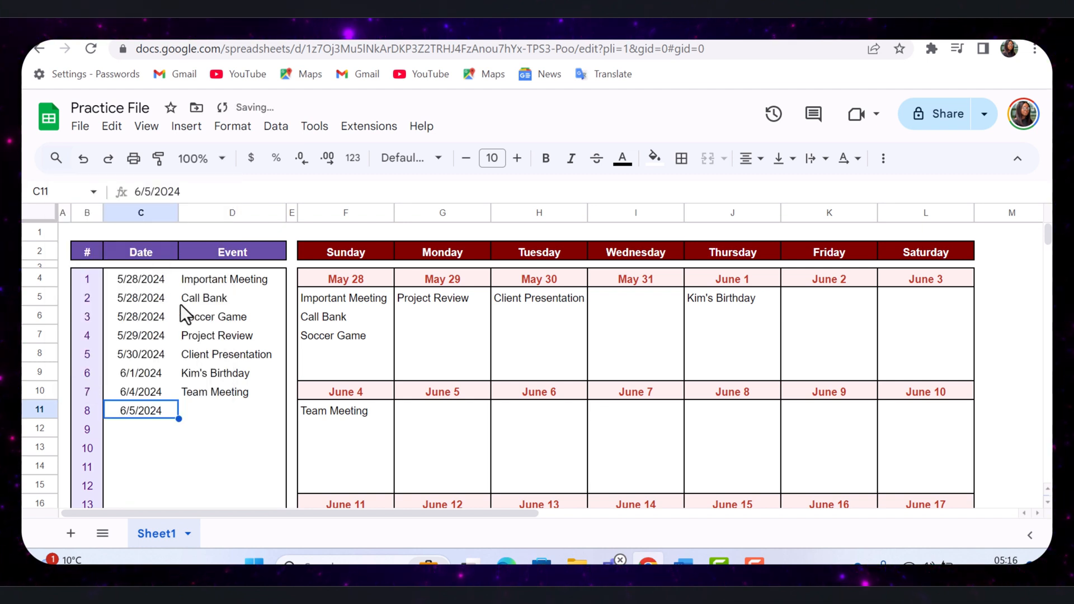
pyautogui.click(223, 415)
pyautogui.write('Doctor')
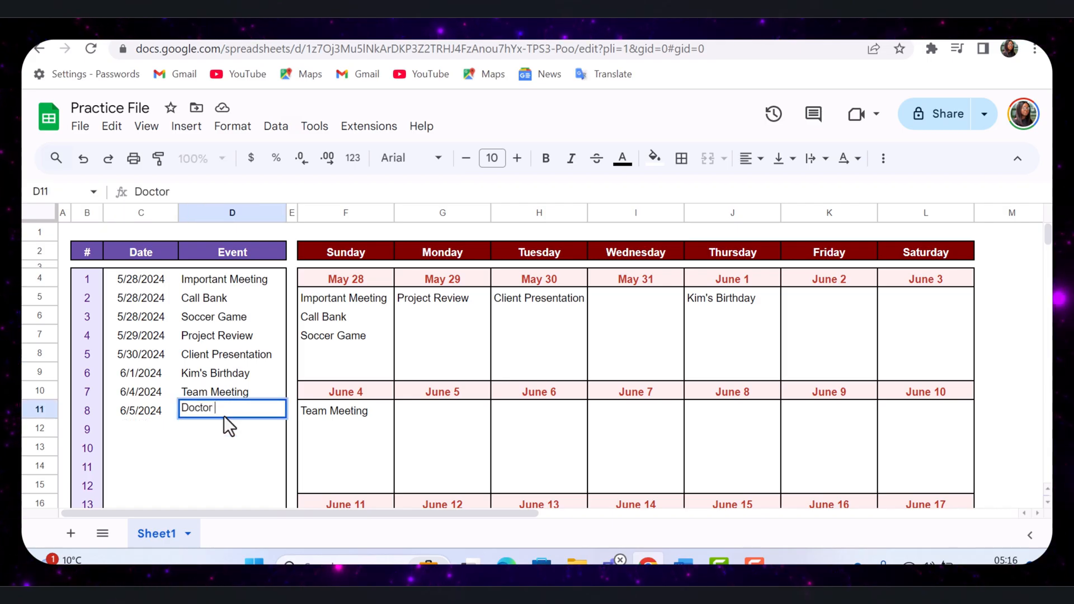
pyautogui.write(' Appointment')
pyautogui.press('Return')
pyautogui.press('Return')
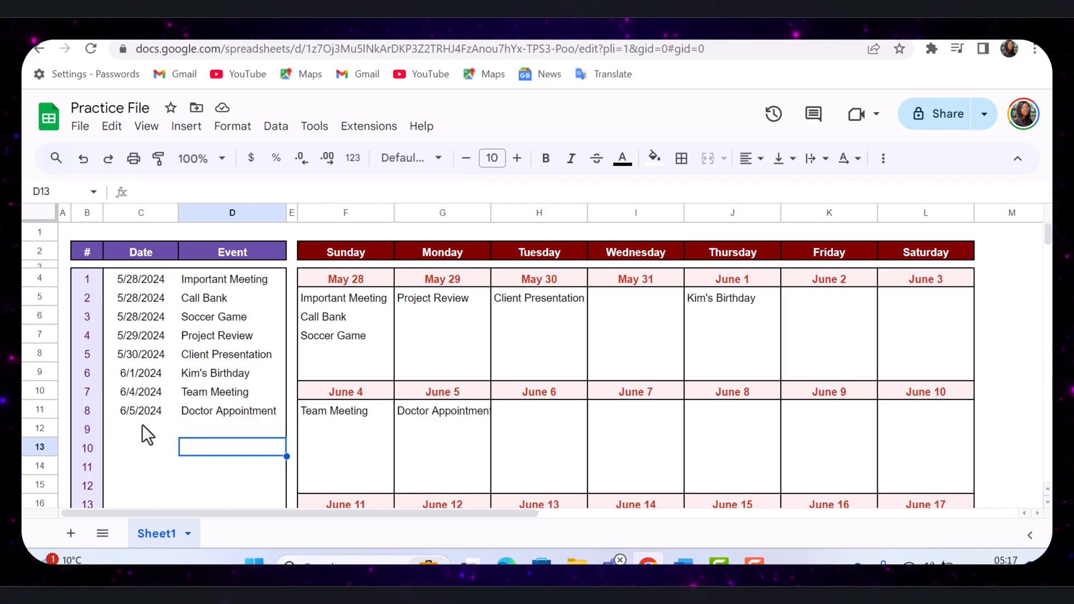
# Step: Add the ninth event with the date 6/6/2024 in C12 and the name "Grocery Shopping" in D12
pyautogui.doubleClick(142, 424)
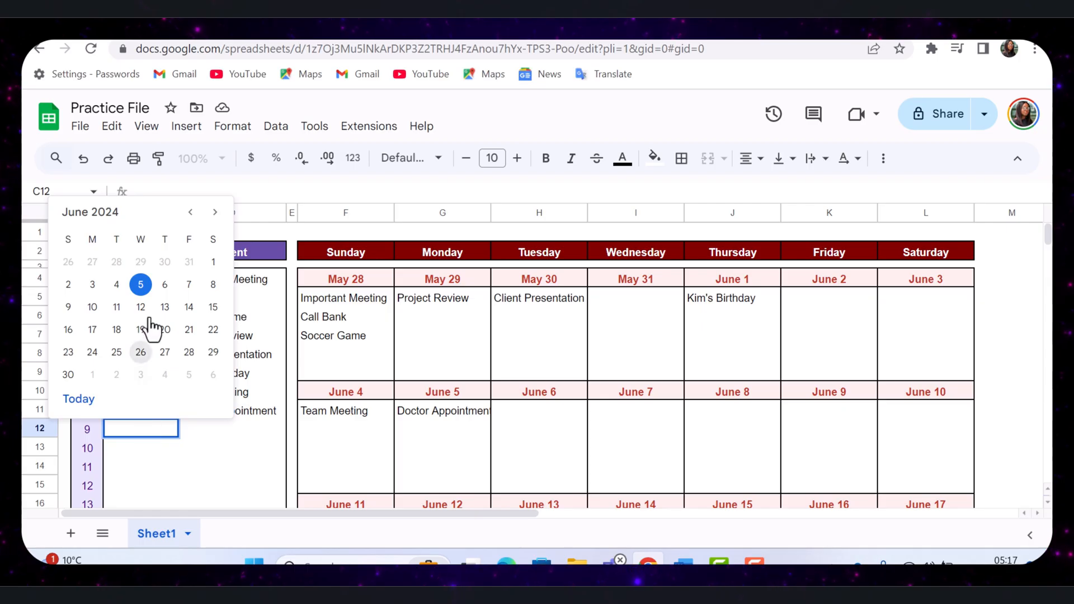
pyautogui.click(164, 284)
pyautogui.click(219, 428)
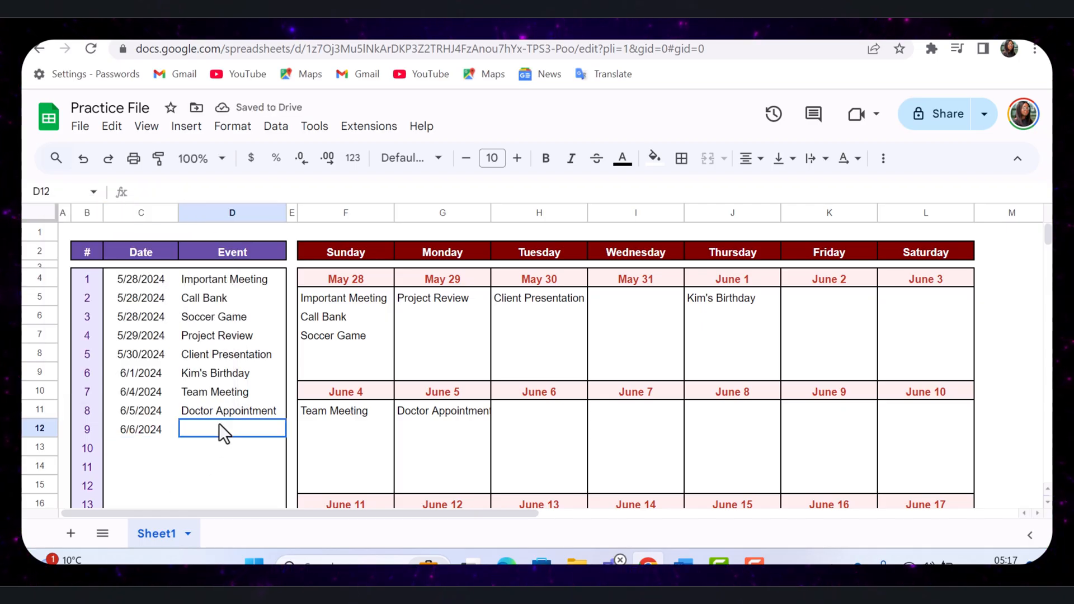
pyautogui.write('Grocery Shopping')
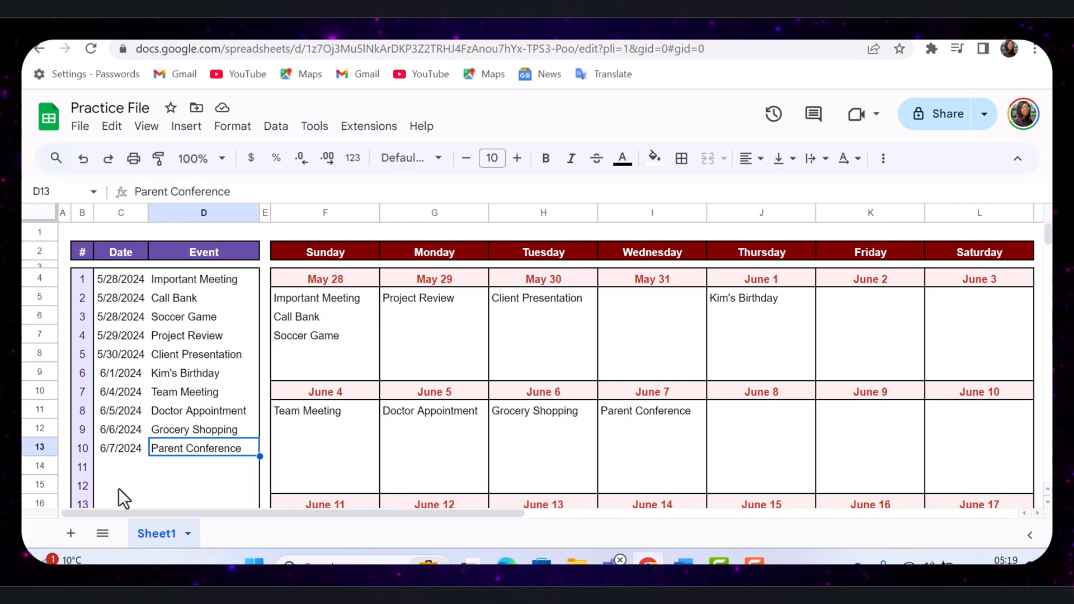
# Step: Add the eleventh event with the date 6/8/2024 in C14 and the name "Dinner with Friends" in D14
pyautogui.click(116, 465)
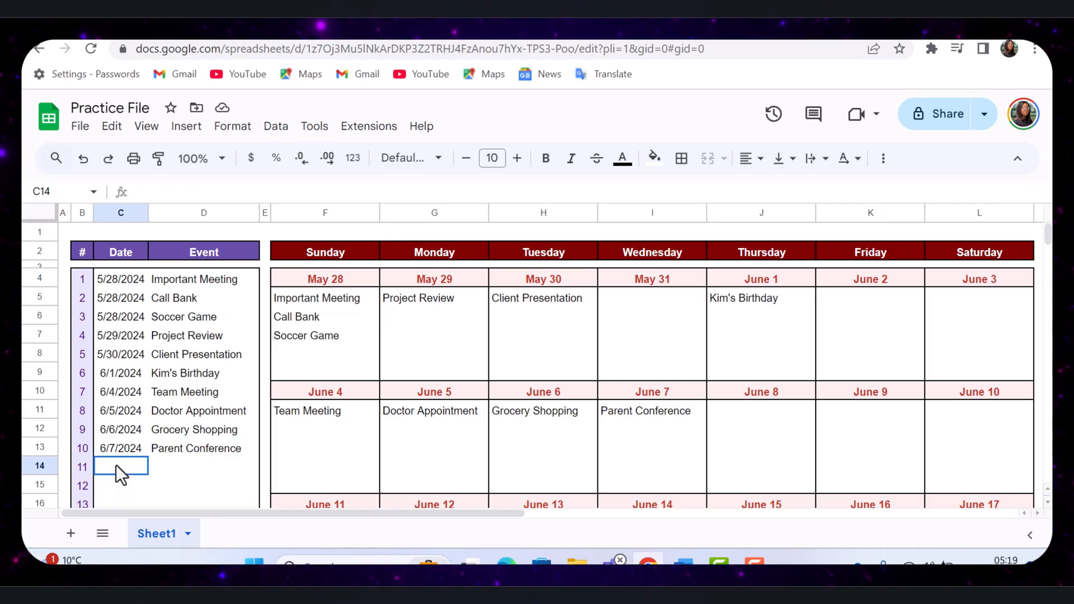
pyautogui.doubleClick(116, 465)
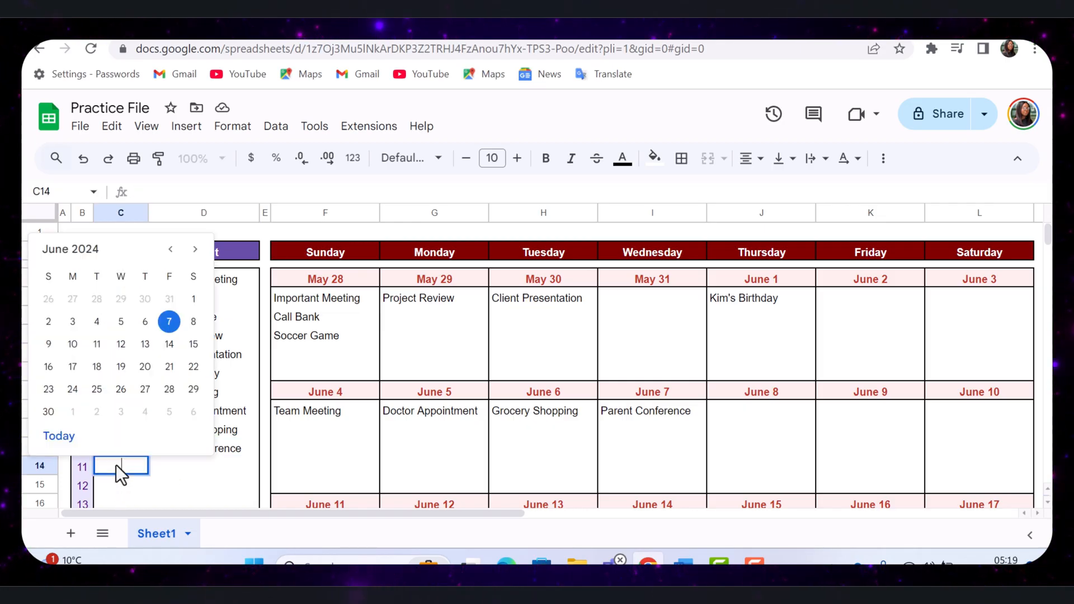
pyautogui.click(171, 318)
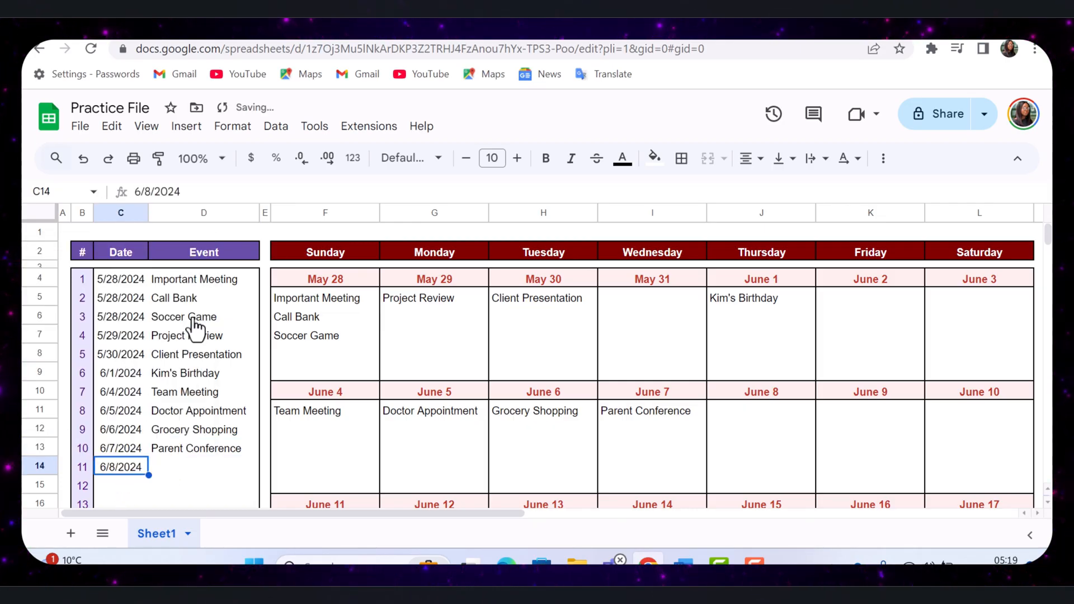
pyautogui.click(194, 468)
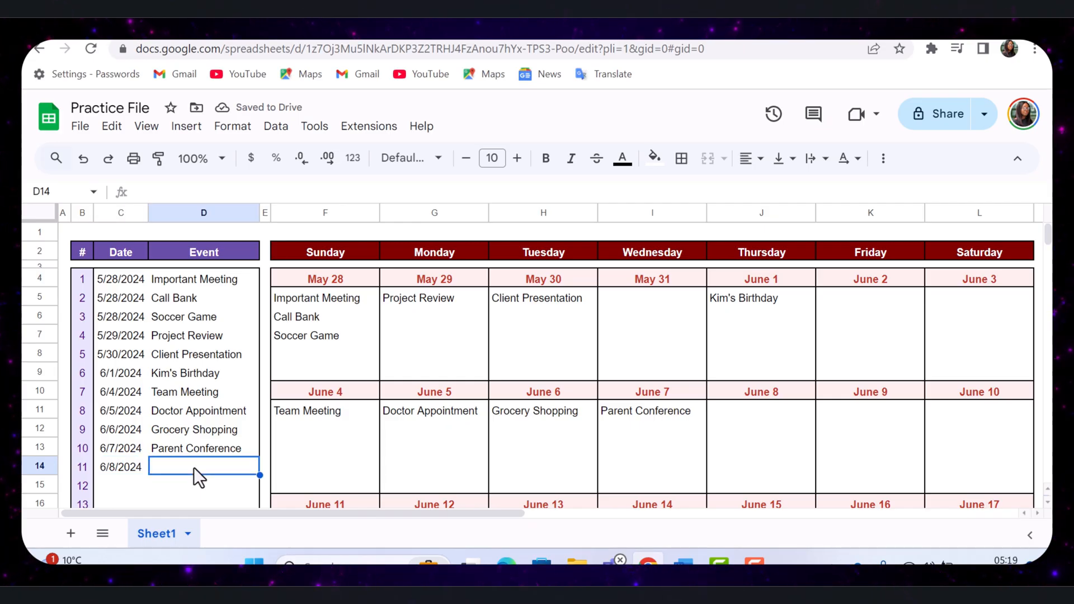
pyautogui.write('Din')
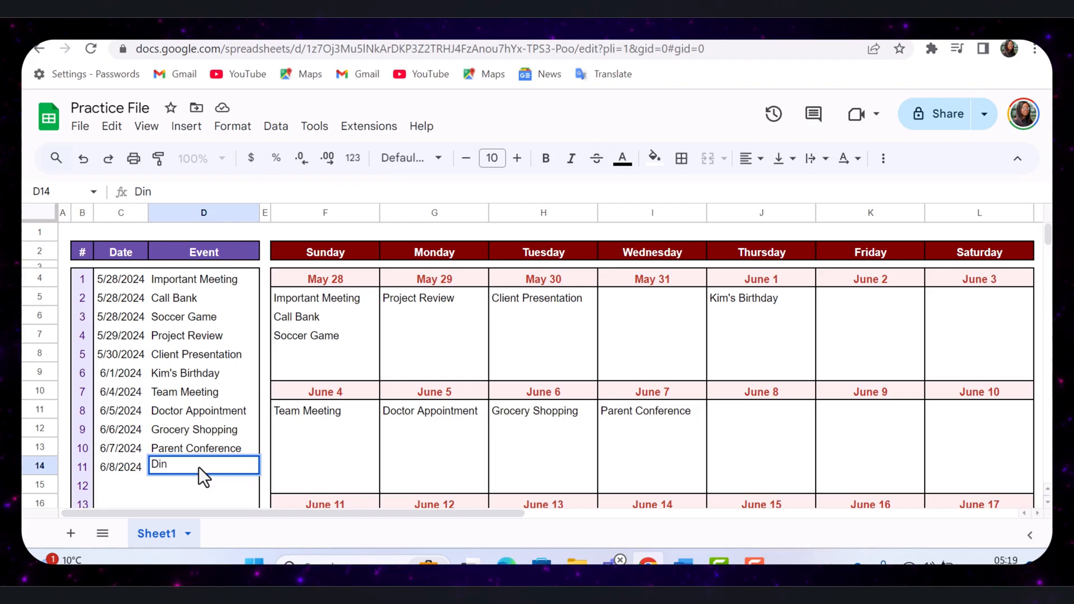
pyautogui.write('ner')
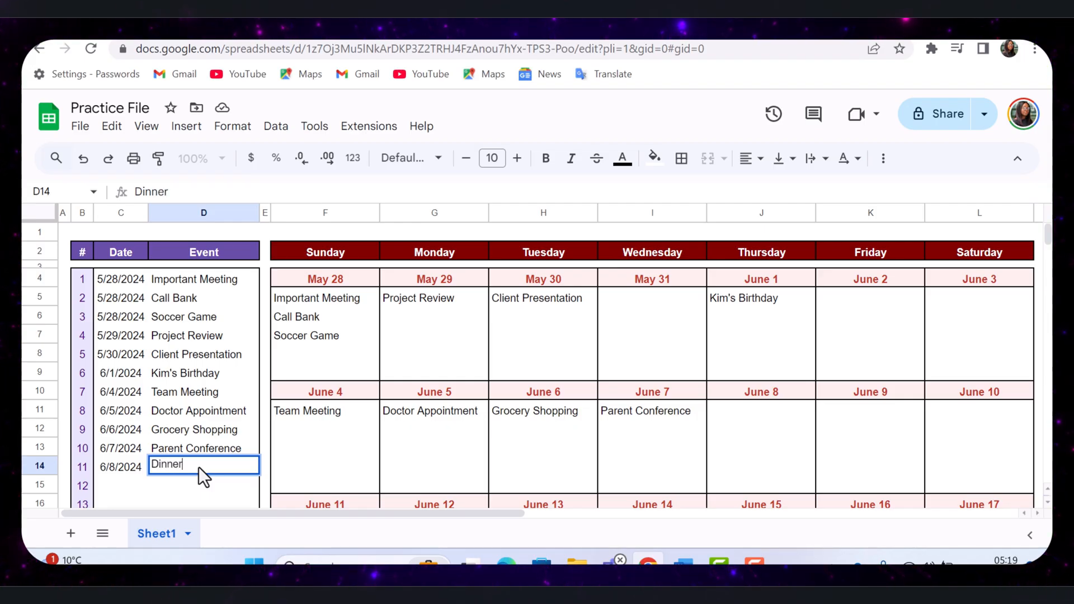
pyautogui.write(' with Friends')
pyautogui.press('Return')
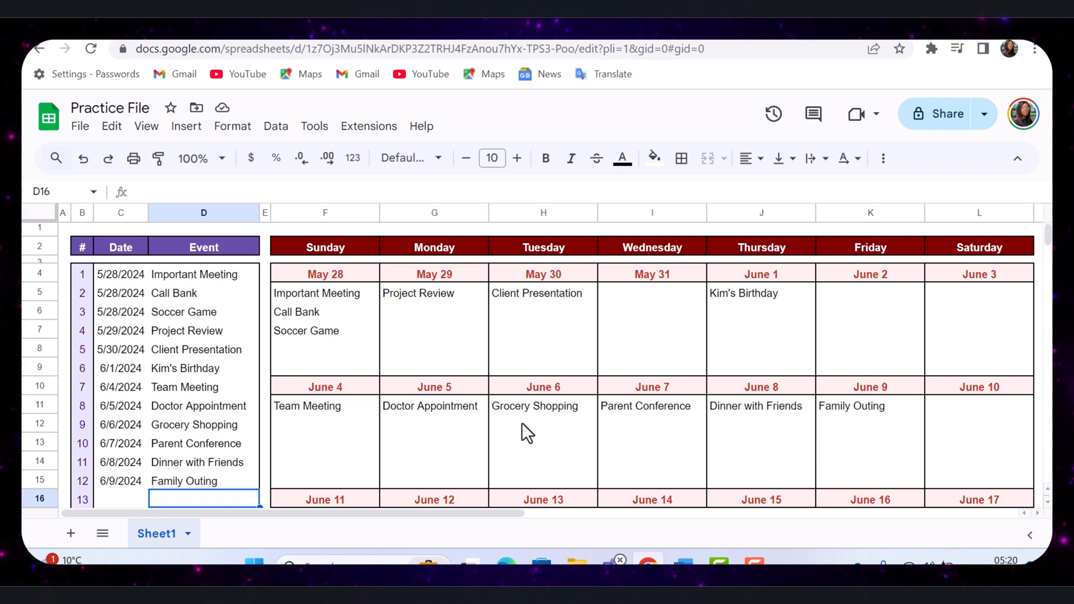
# Step: Check the calendar entries and their formulas for June 4 to June 9 in F11:K11 against the event list
pyautogui.click(556, 408)
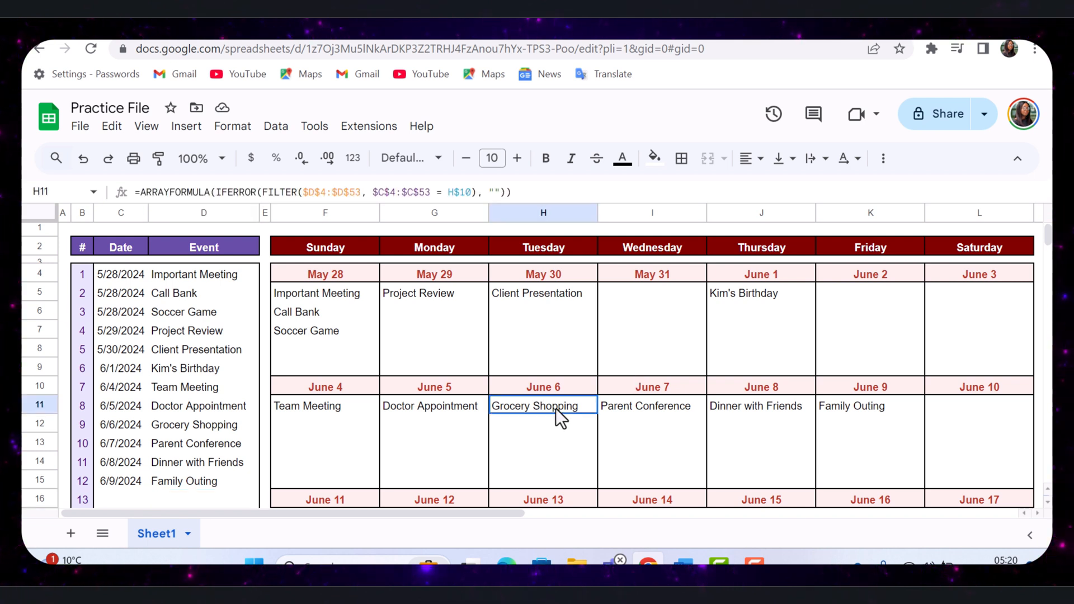
pyautogui.click(213, 387)
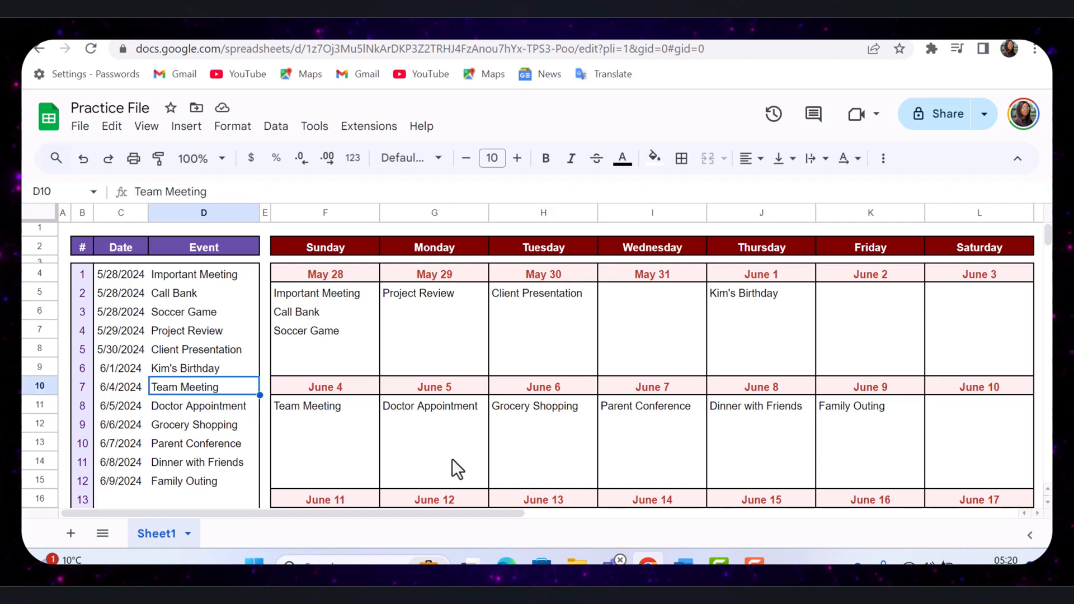
pyautogui.click(354, 410)
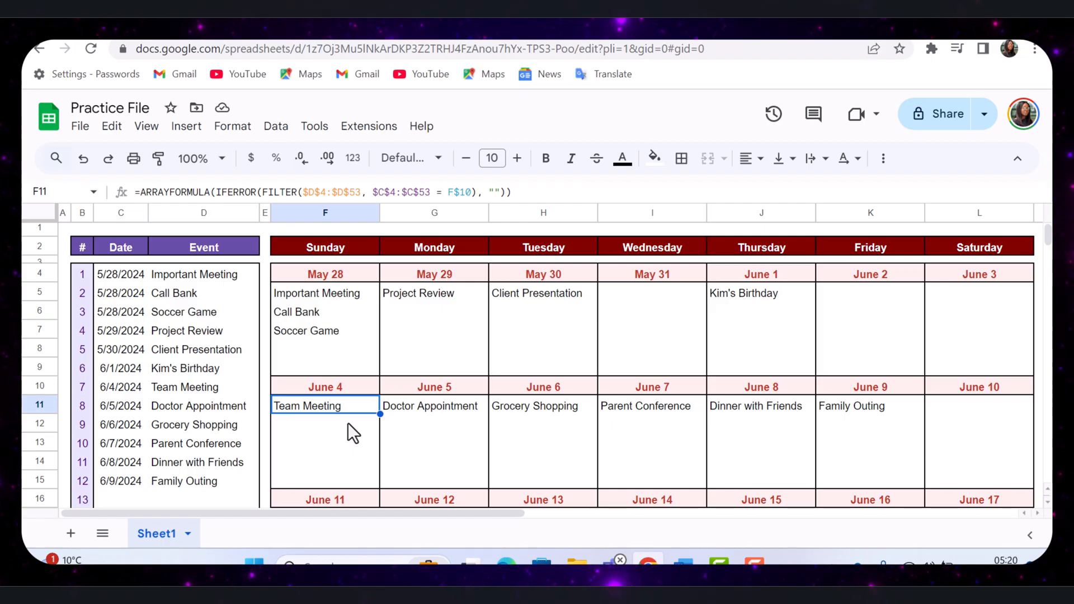
pyautogui.click(426, 410)
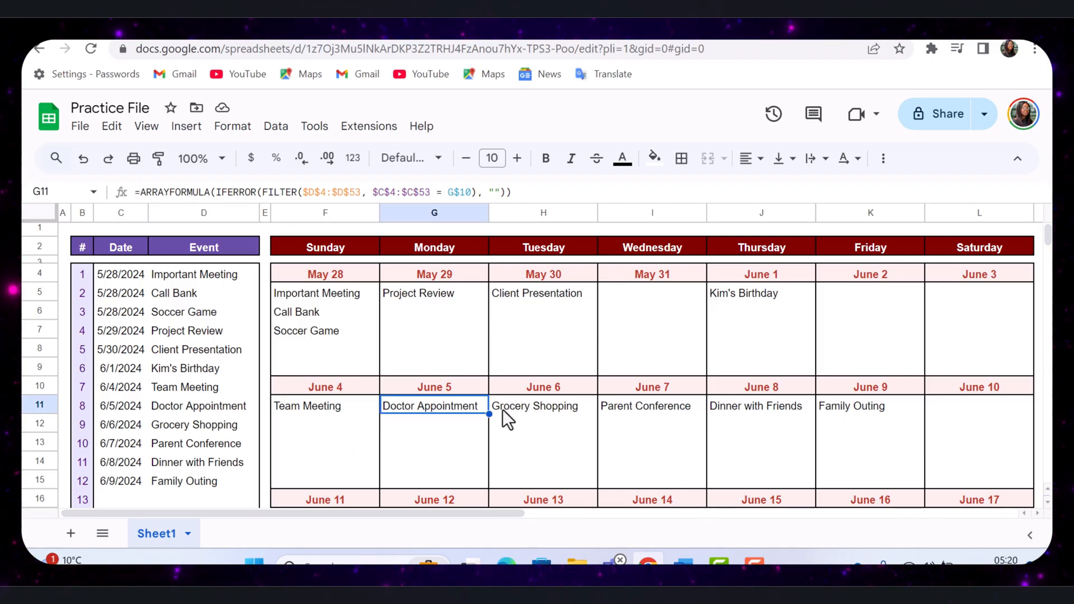
pyautogui.click(528, 412)
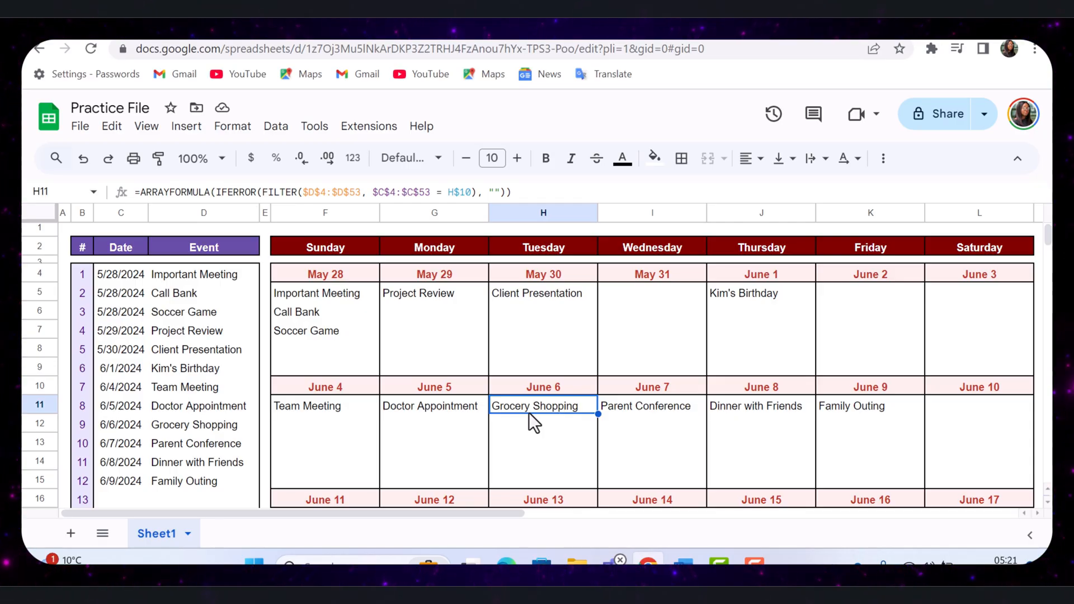
pyautogui.click(646, 414)
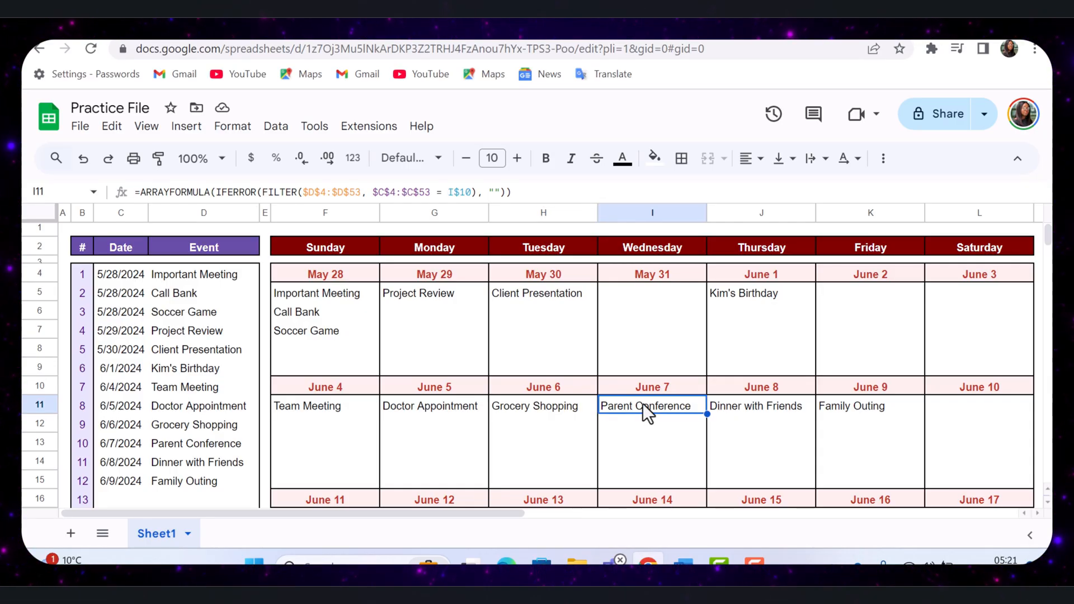
pyautogui.click(781, 411)
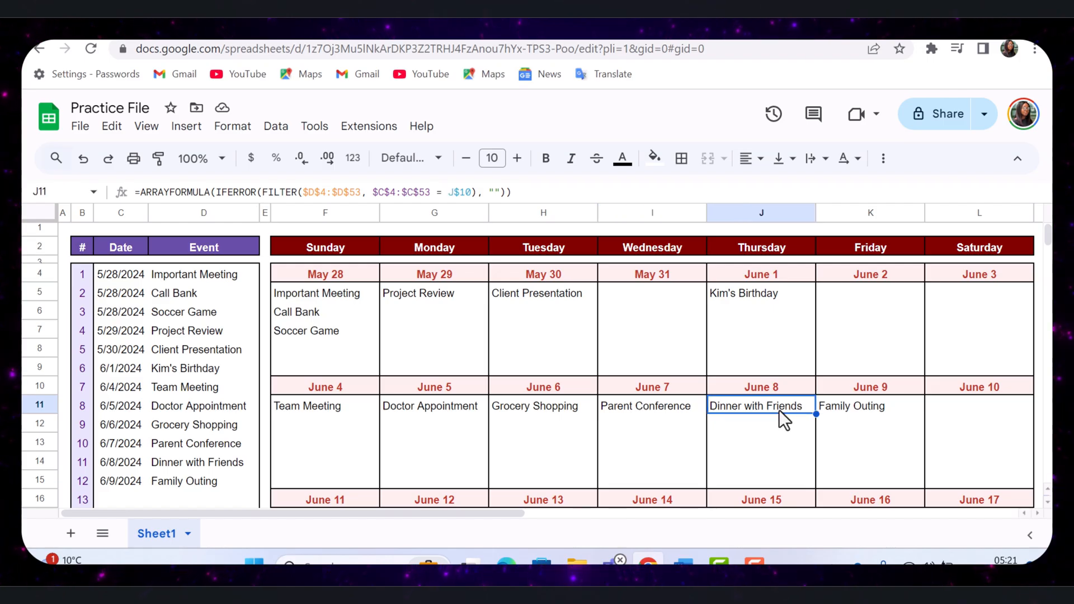
pyautogui.click(860, 410)
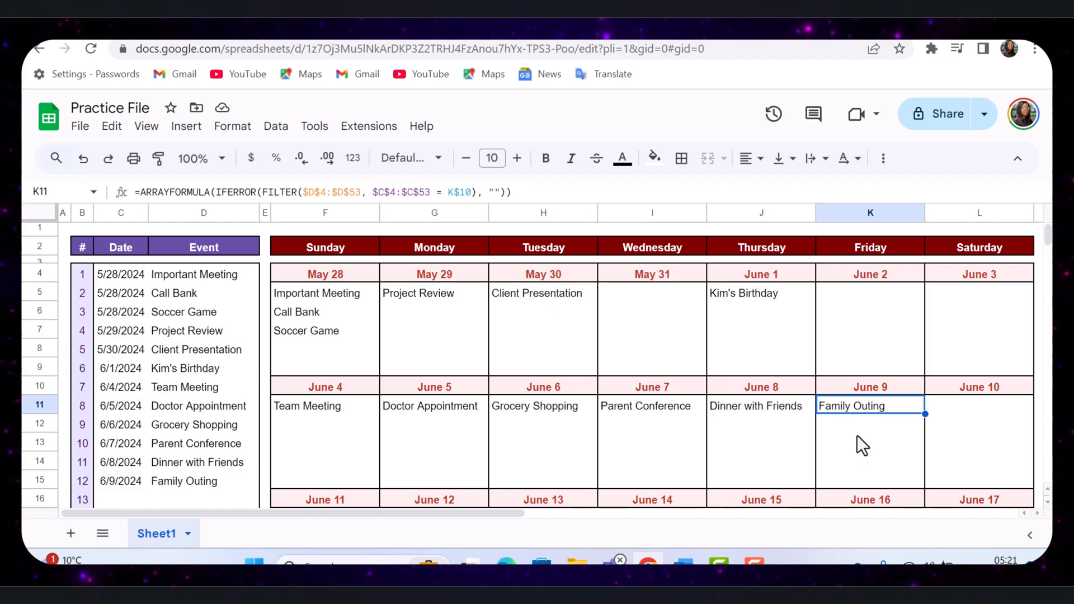
pyautogui.click(858, 436)
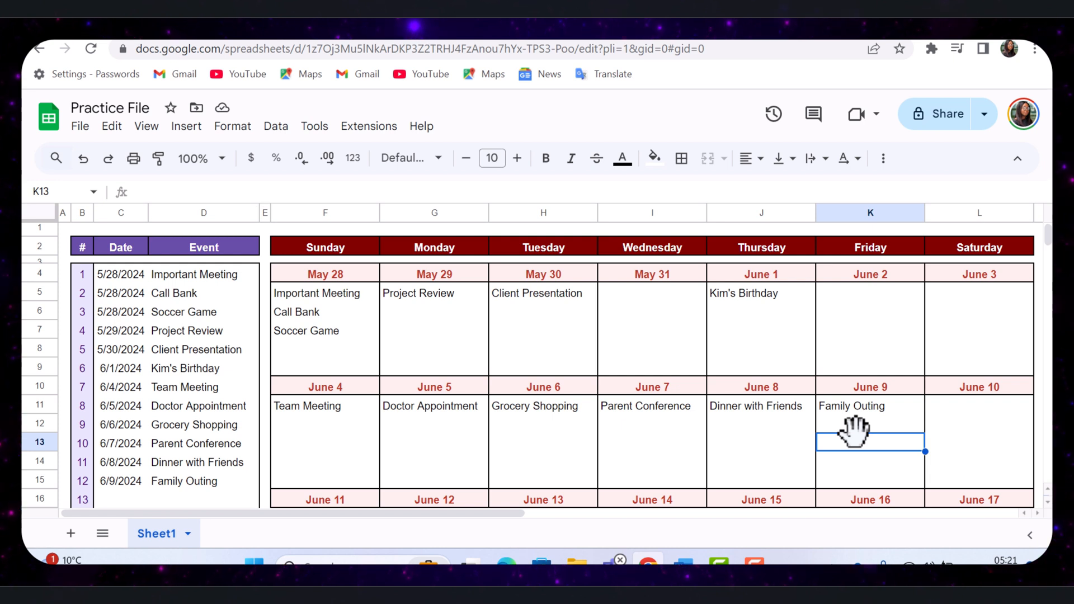